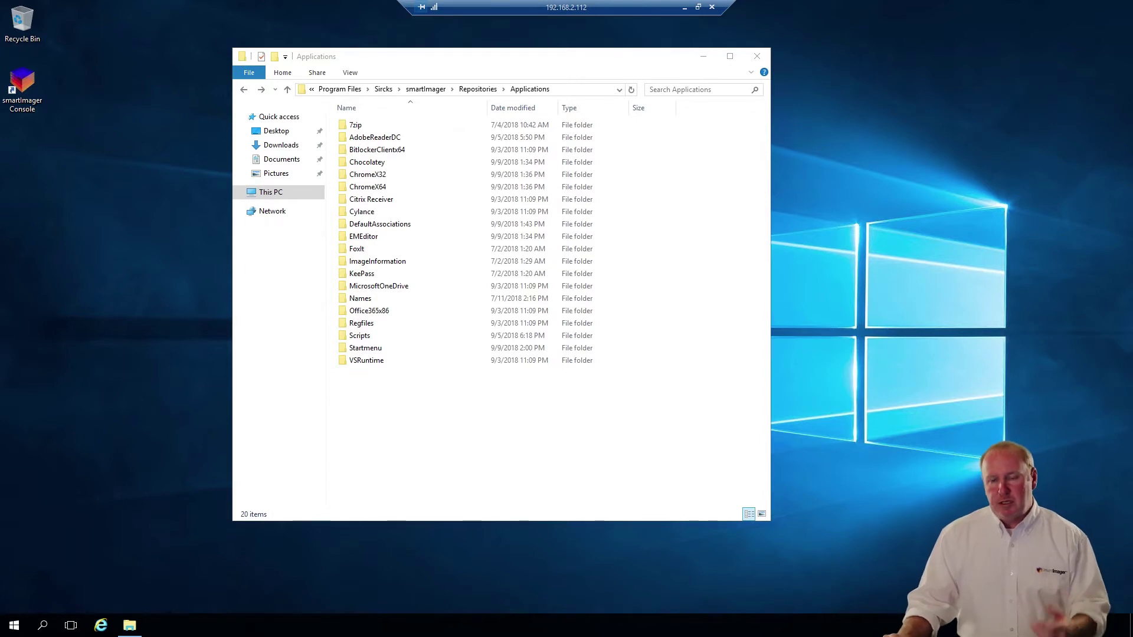
- Inspect the installer files in the 7zip folder of the Applications repository, and return to the Applications folder
{"action": "left_click", "coordinate": [354, 125]}
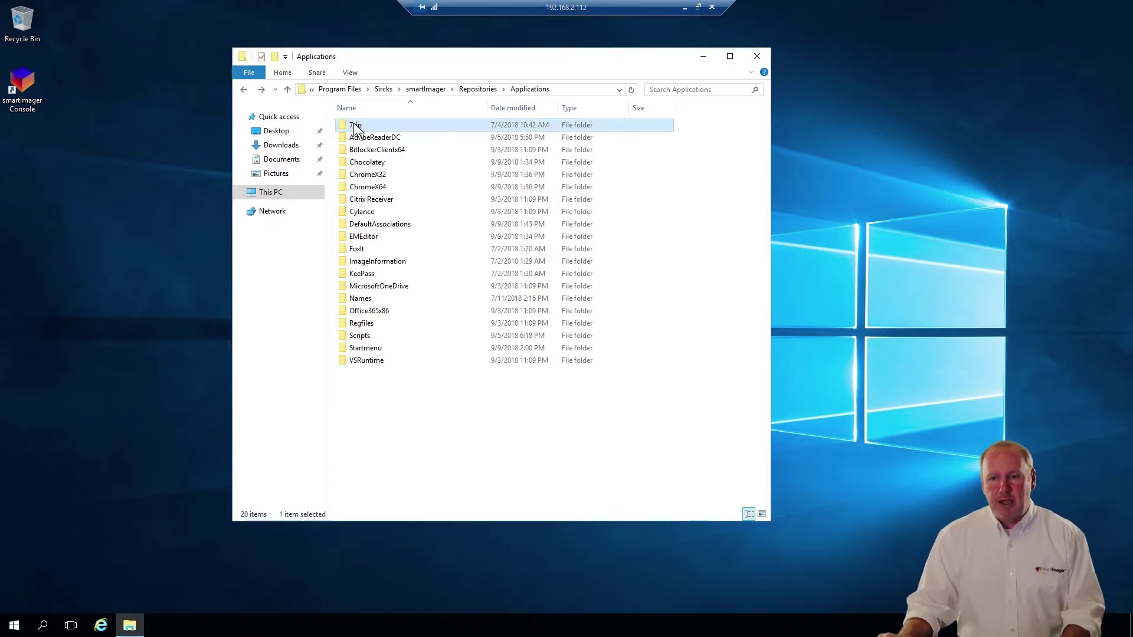
{"action": "left_click", "coordinate": [380, 137]}
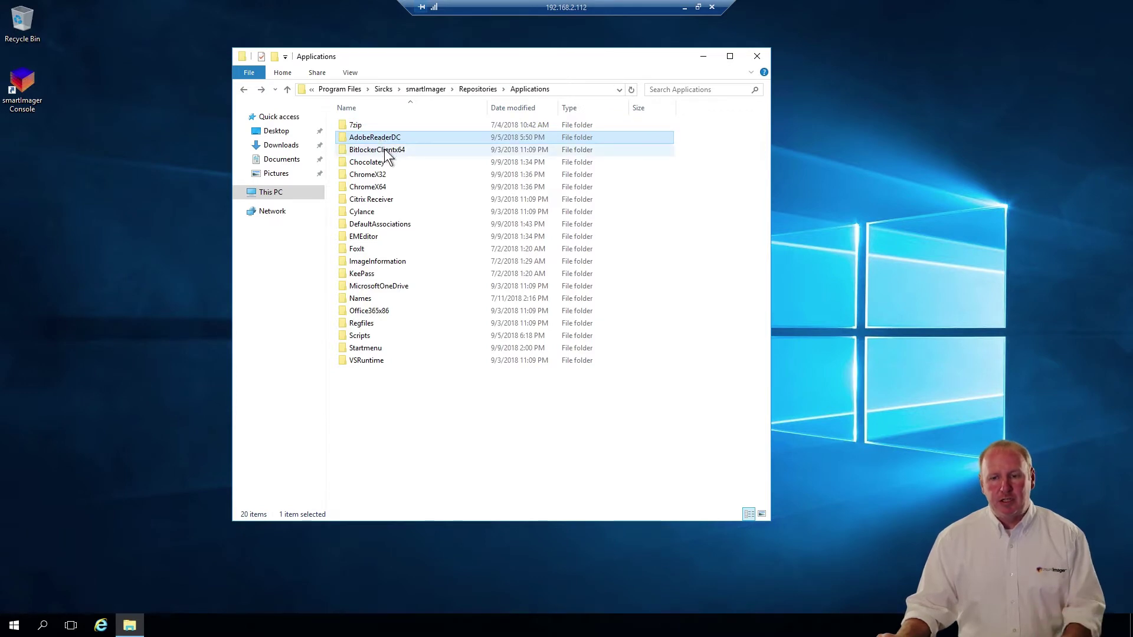
{"action": "left_click", "coordinate": [386, 150]}
{"action": "double_click", "coordinate": [370, 124]}
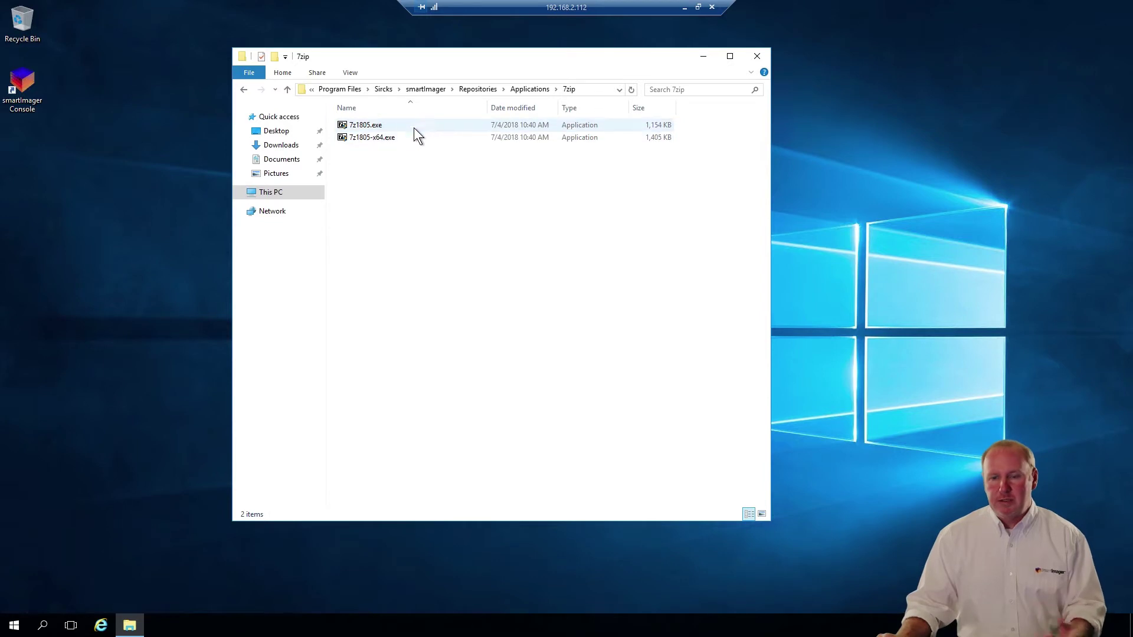
{"action": "left_click", "coordinate": [527, 89]}
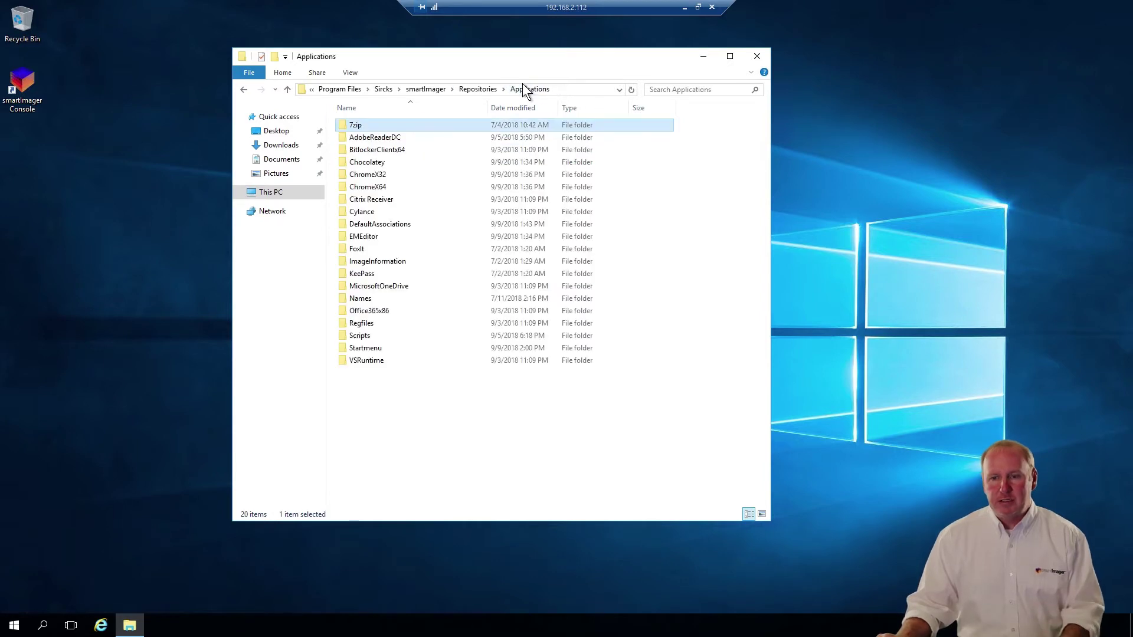
- Inspect the installation files in the AdobeReaderDC folder's Reader subfolder, and return to the Applications folder
{"action": "double_click", "coordinate": [372, 138]}
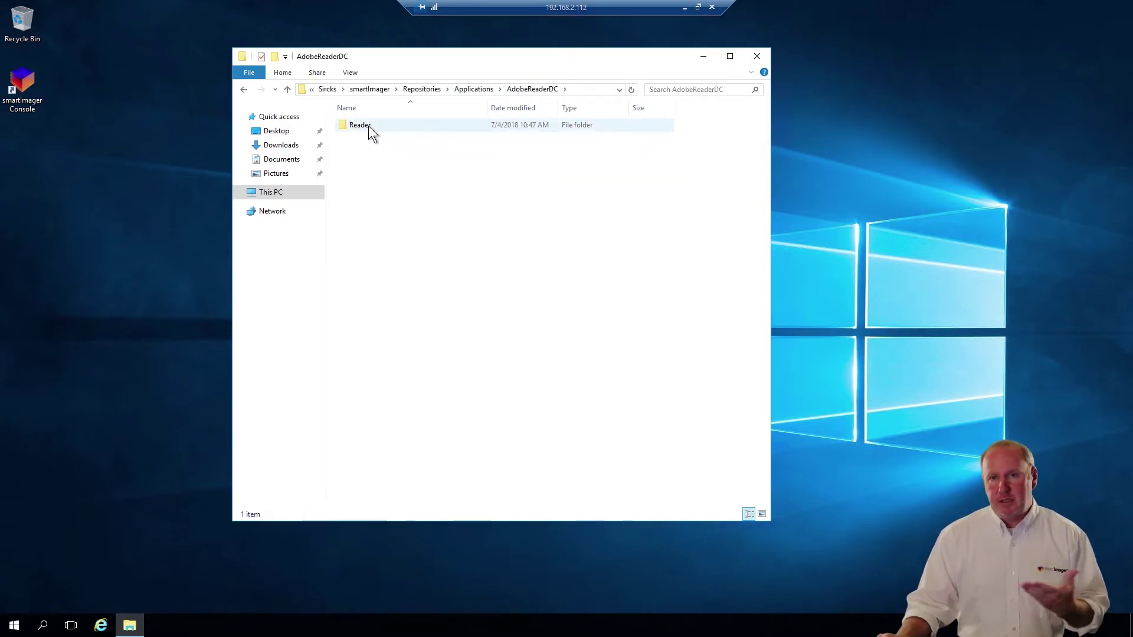
{"action": "double_click", "coordinate": [368, 126]}
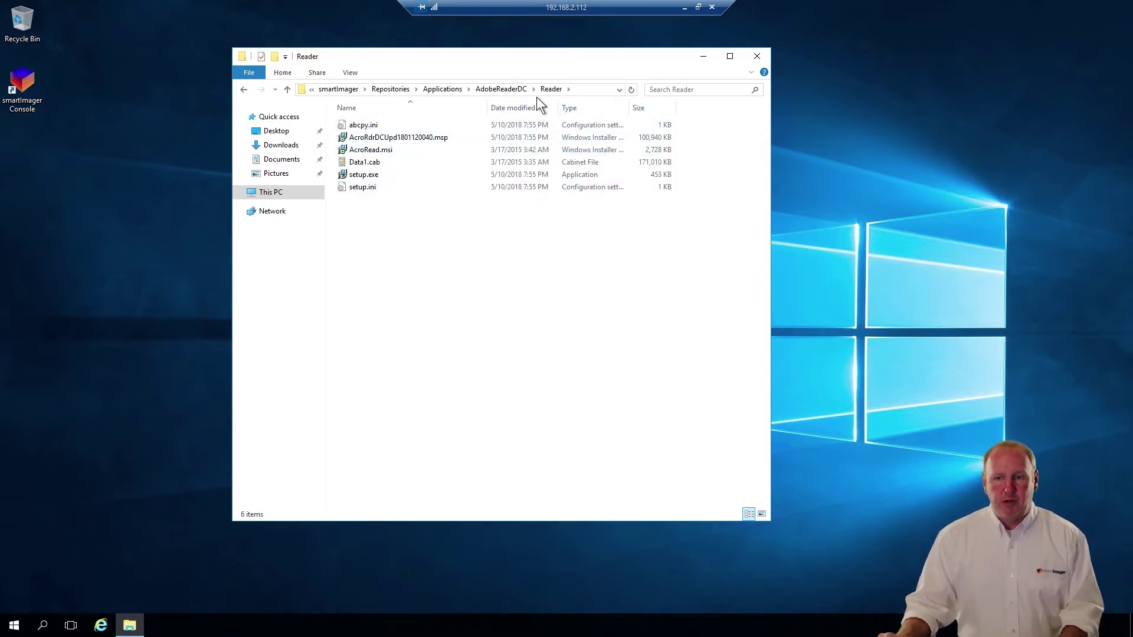
{"action": "left_click", "coordinate": [445, 89]}
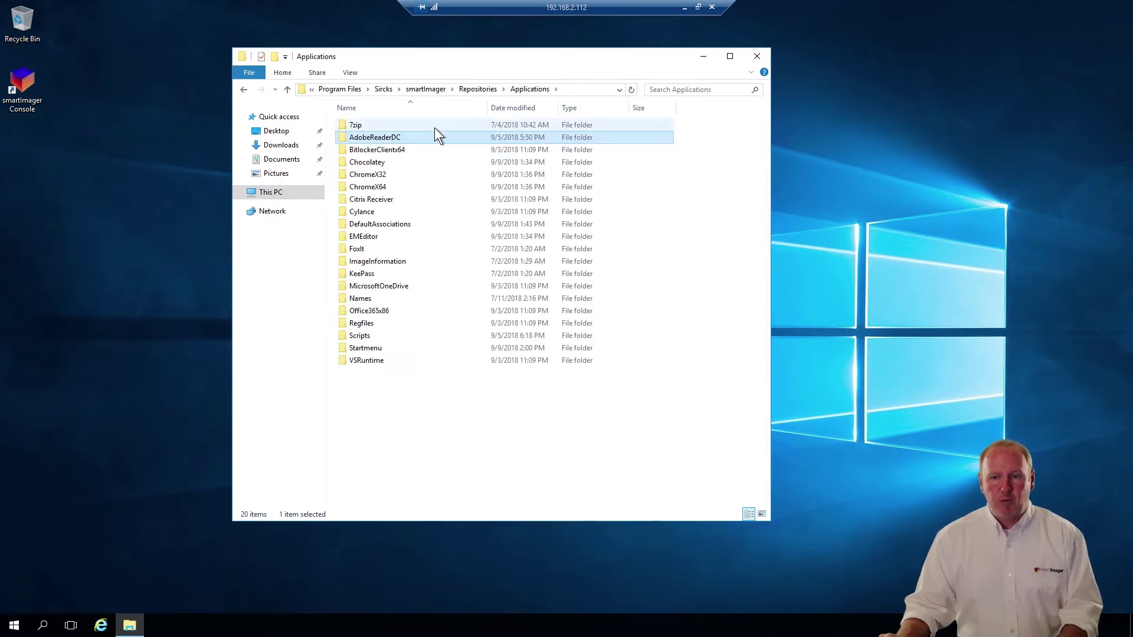
- Inspect the Office365x86 folder's setup files and its Office\Data subfolder, and return to the Applications folder
{"action": "double_click", "coordinate": [380, 311]}
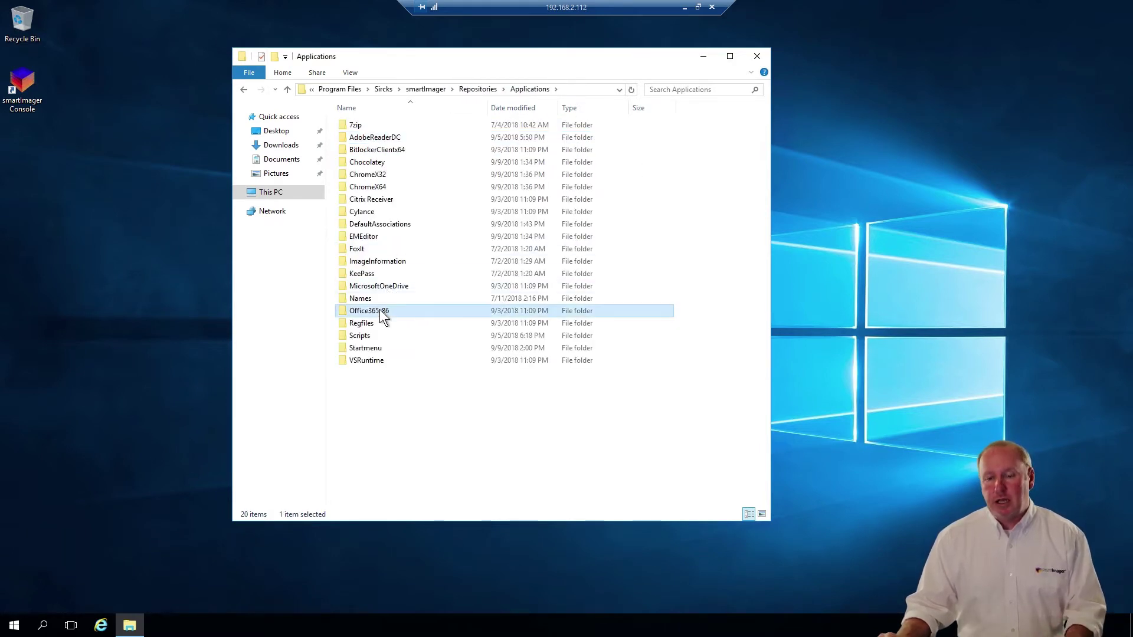
{"action": "left_click", "coordinate": [375, 229]}
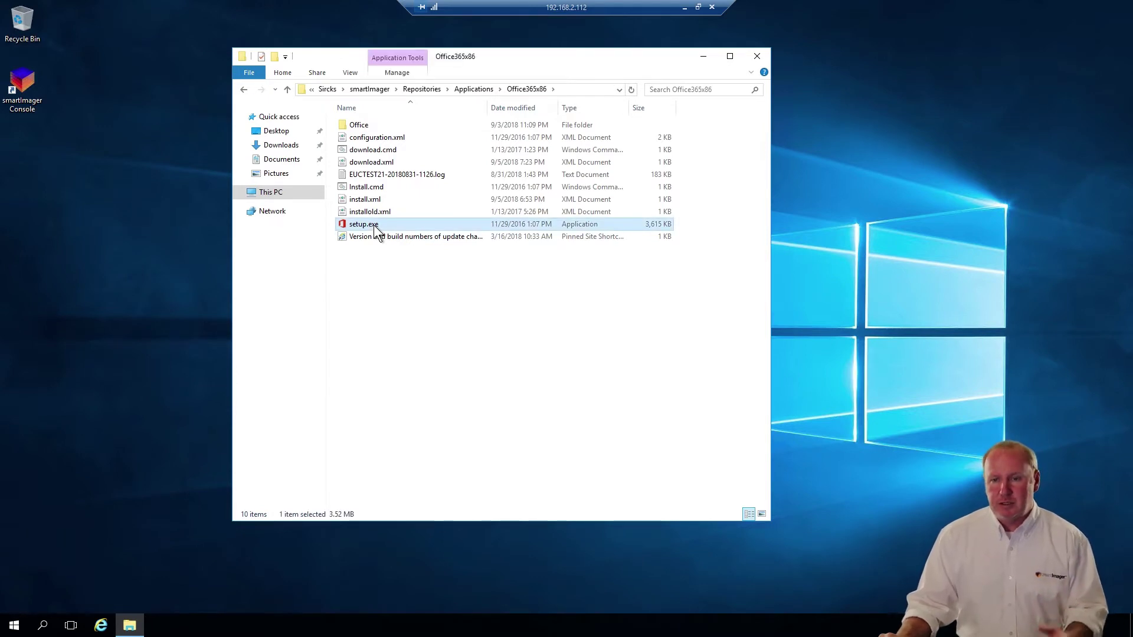
{"action": "double_click", "coordinate": [357, 125]}
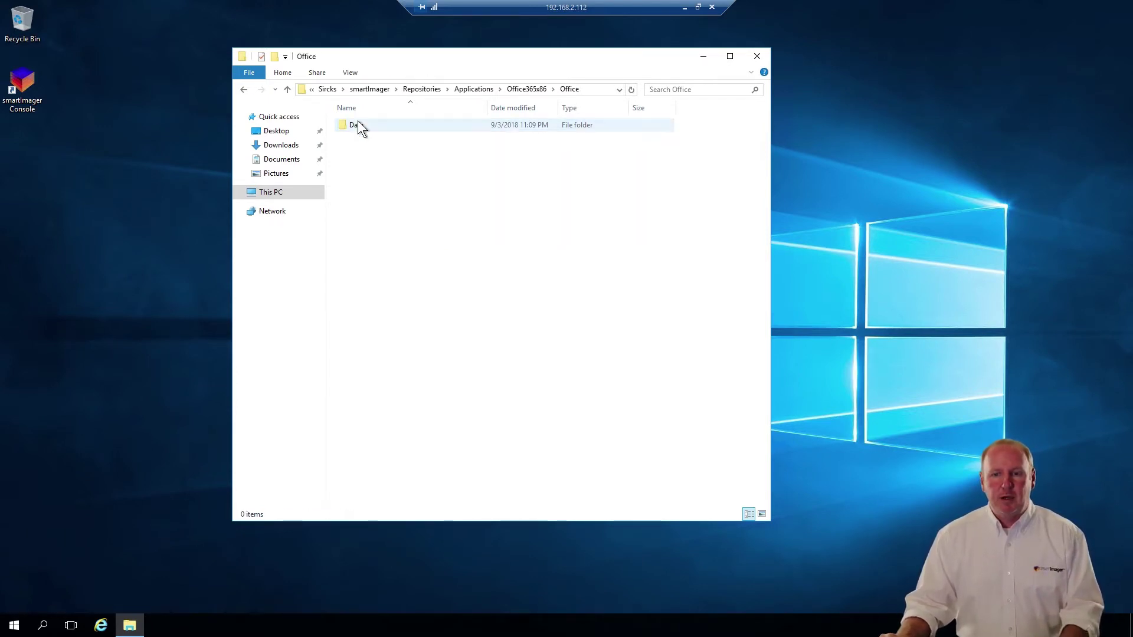
{"action": "double_click", "coordinate": [357, 124]}
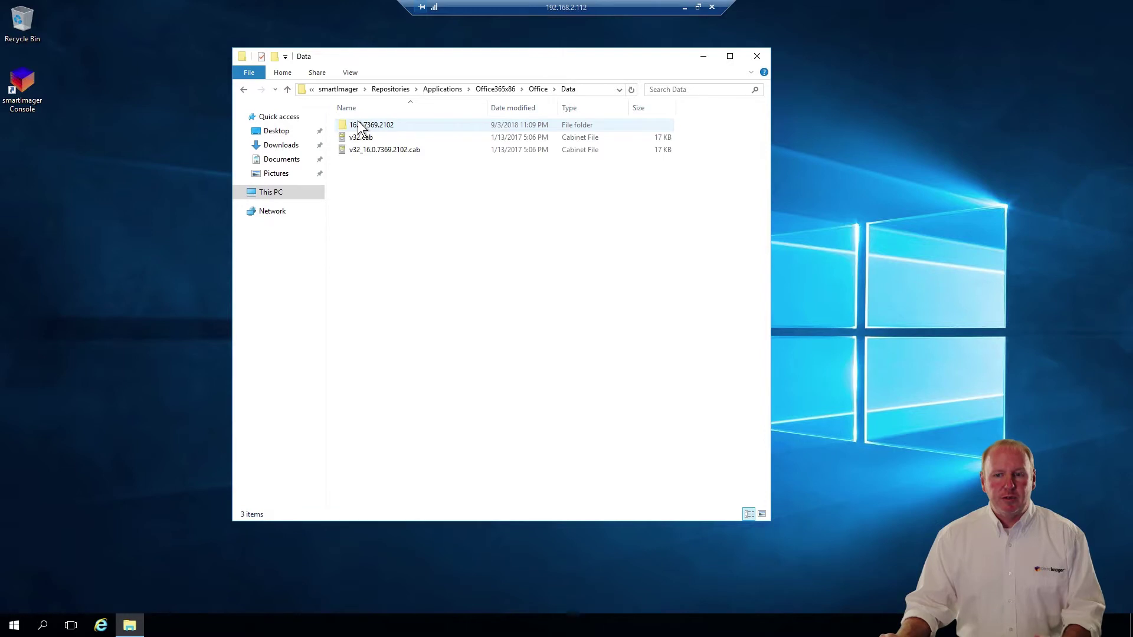
{"action": "left_click", "coordinate": [445, 88]}
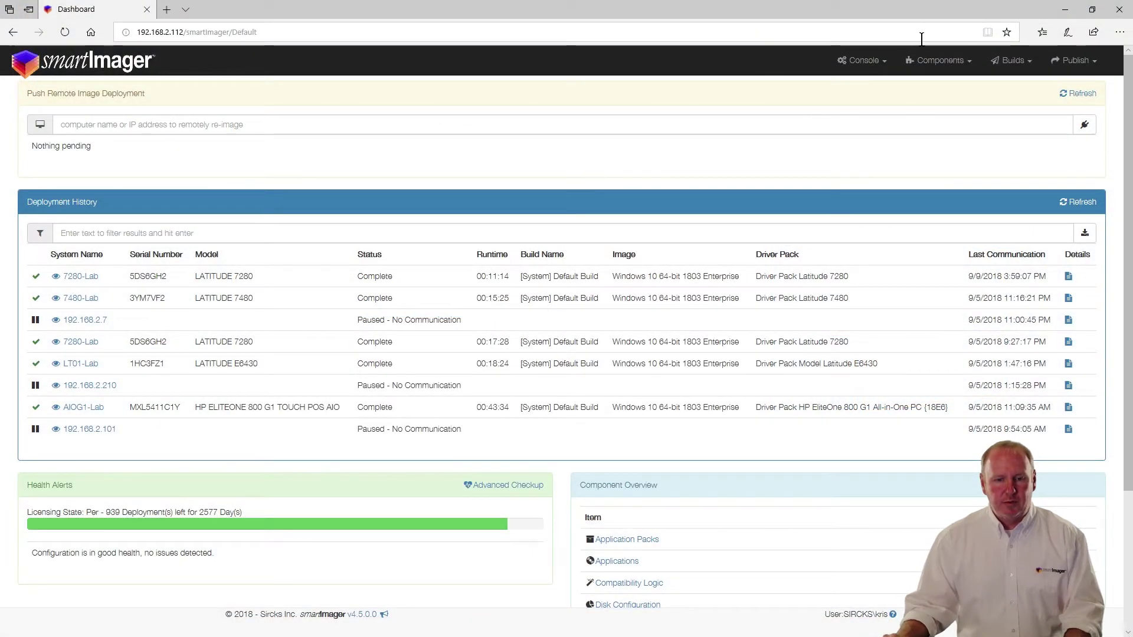
- Switch to the smartImager web console and open the Applications components, and open the 7zip repository folder in File Explorer for comparison
{"action": "left_click", "coordinate": [952, 61]}
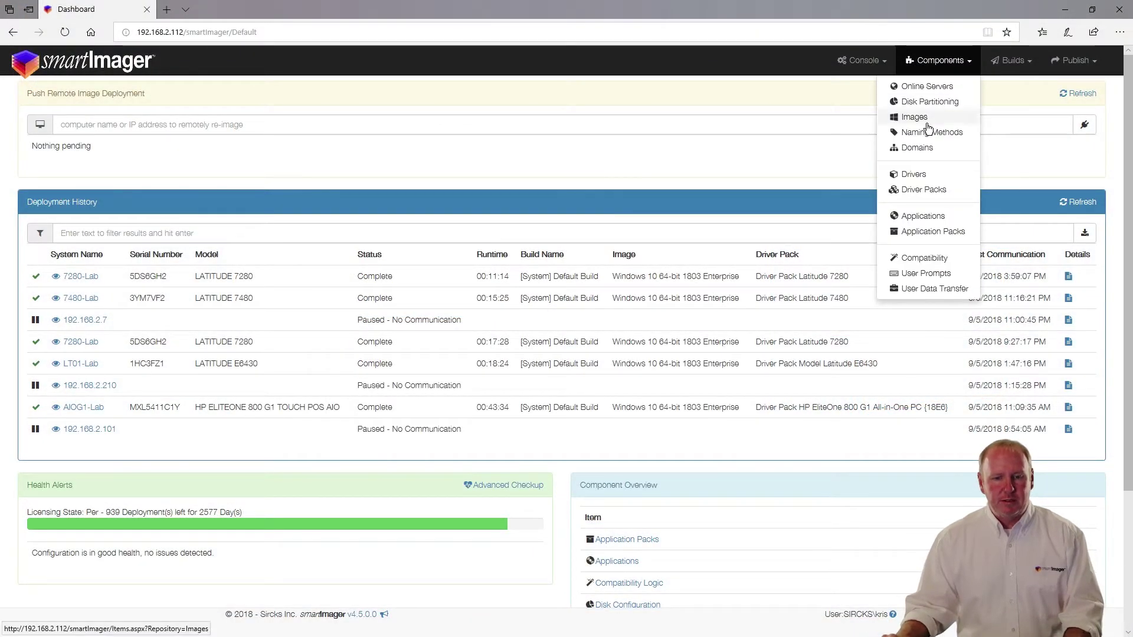
{"action": "left_click", "coordinate": [914, 219]}
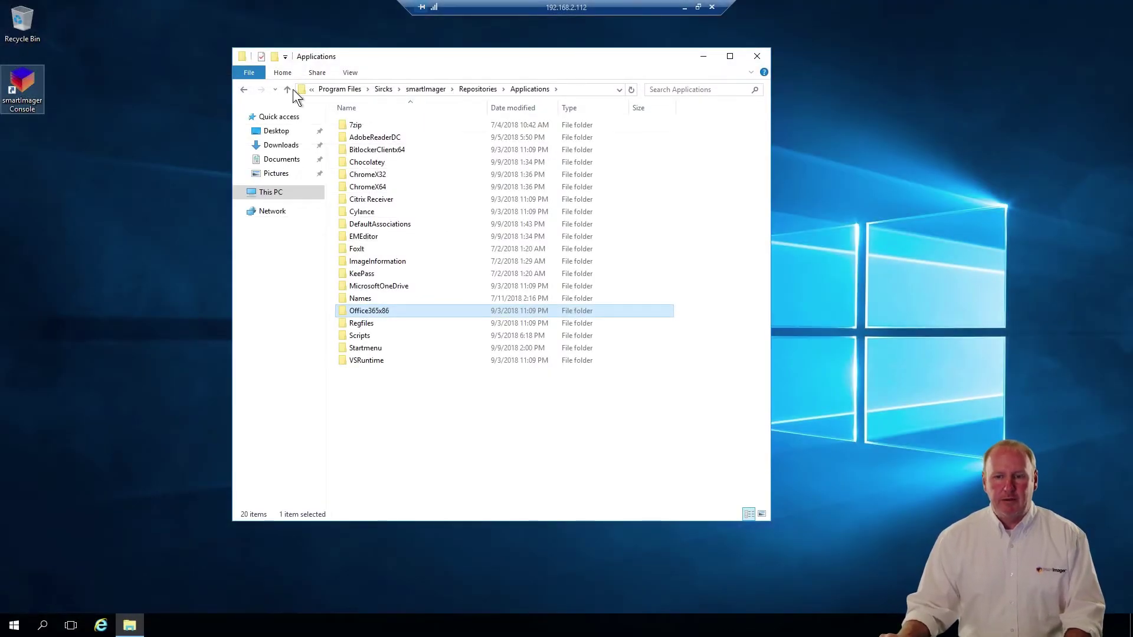
{"action": "double_click", "coordinate": [361, 125]}
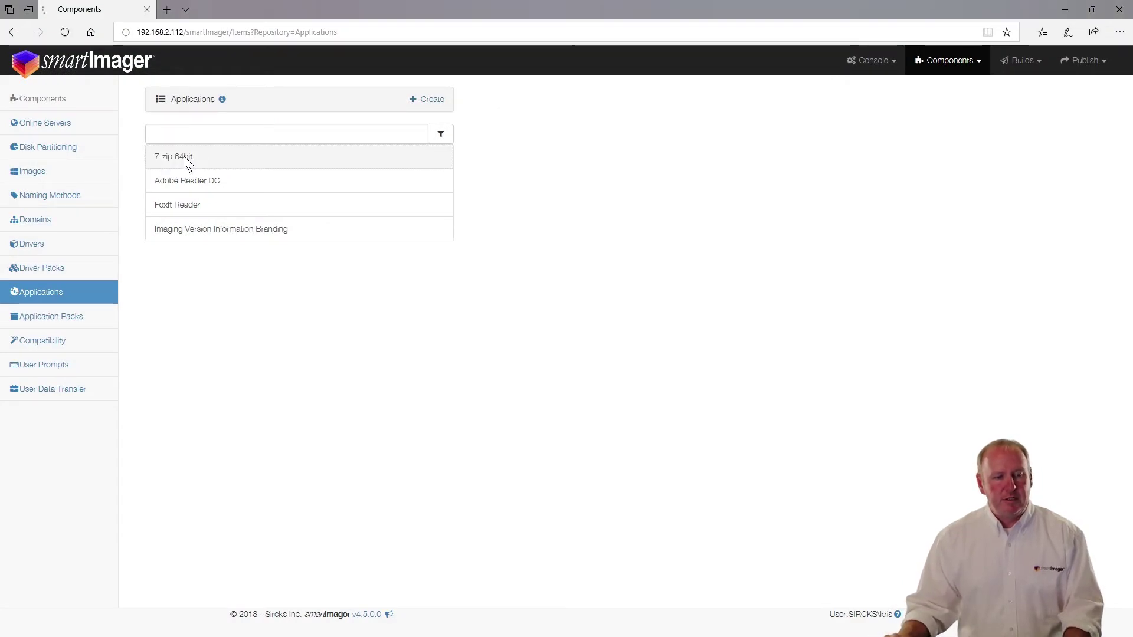
- Review the folder path and install command of the 7-zip 64bit application in smartImager, and close it
{"action": "left_click", "coordinate": [184, 158]}
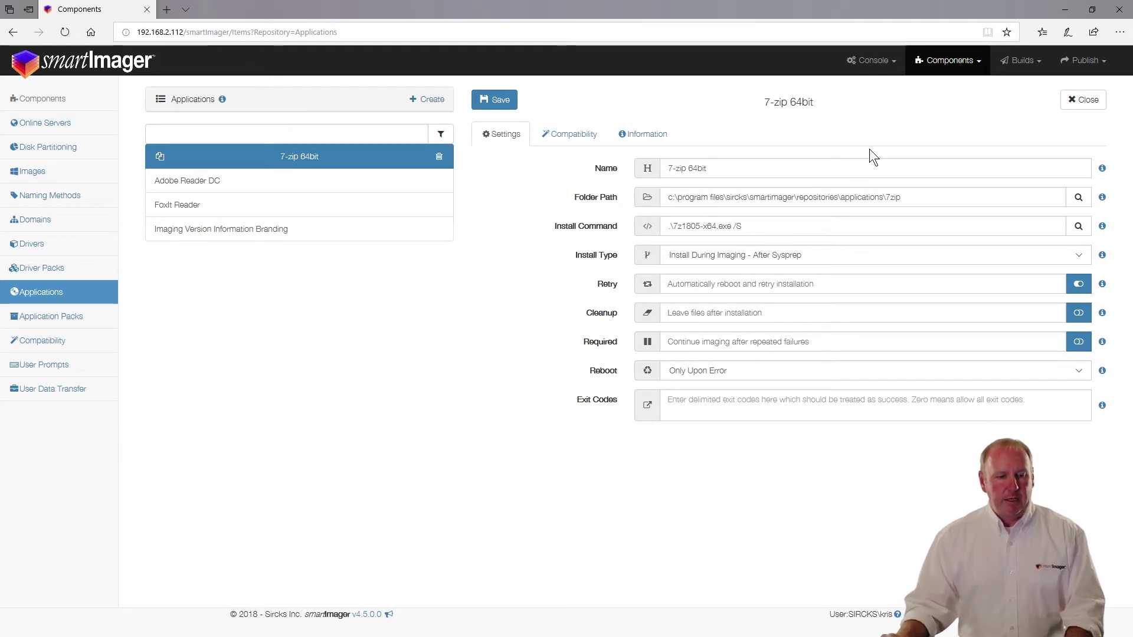
{"action": "left_click_drag", "start_coordinate": [910, 198], "coordinate": [887, 199]}
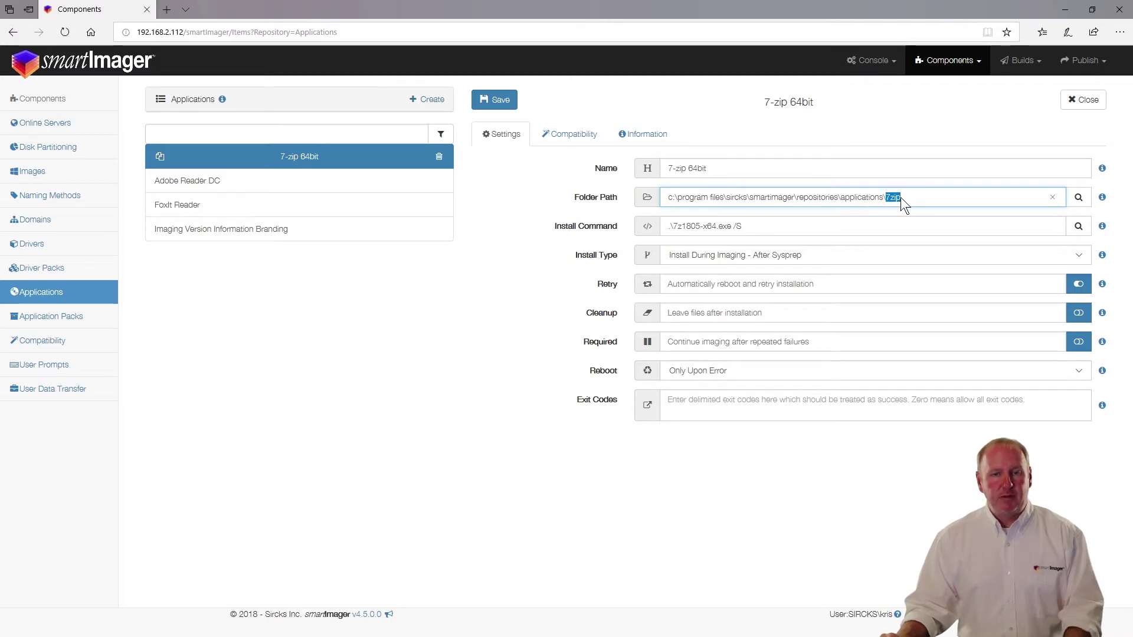
{"action": "left_click", "coordinate": [774, 226]}
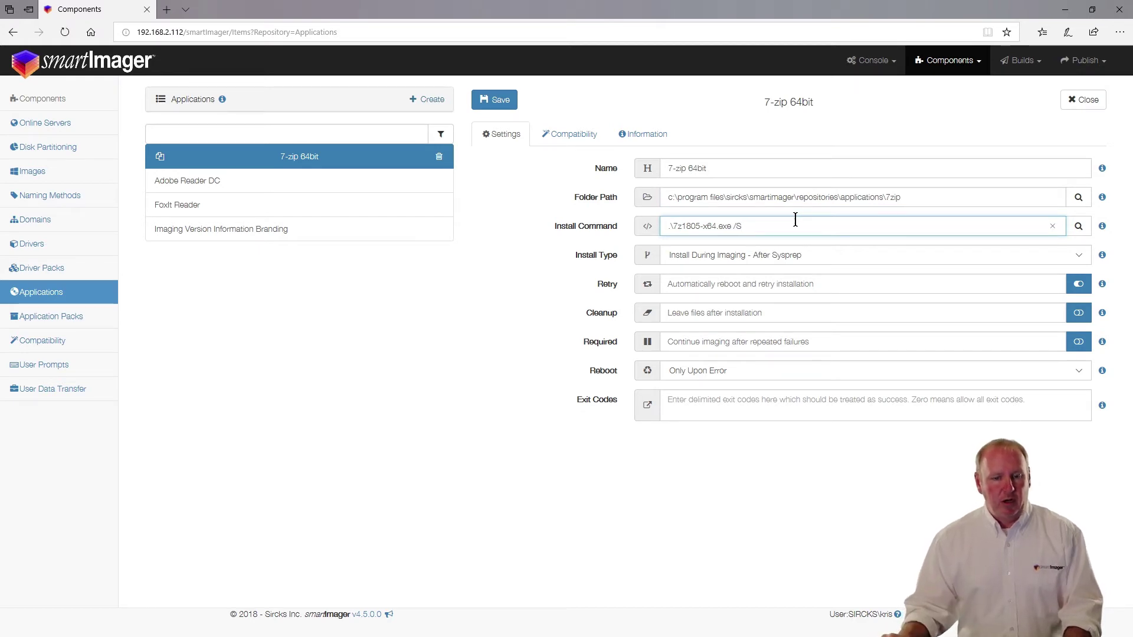
{"action": "left_click", "coordinate": [1089, 101]}
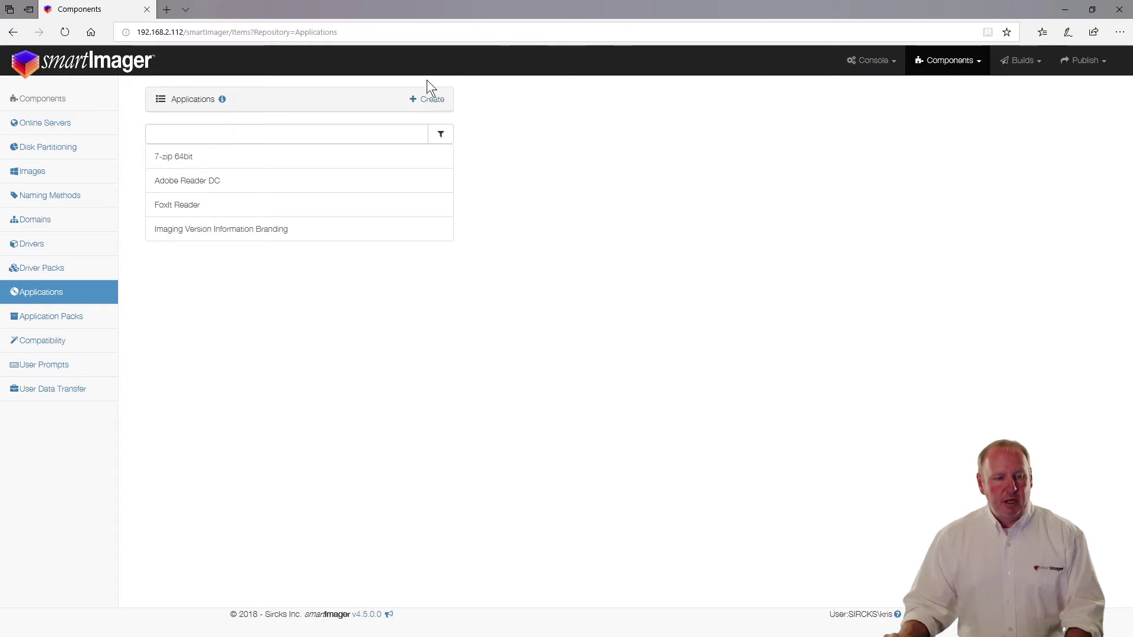
- Create a new application named "Adobe Reader DC"
{"action": "left_click", "coordinate": [429, 101]}
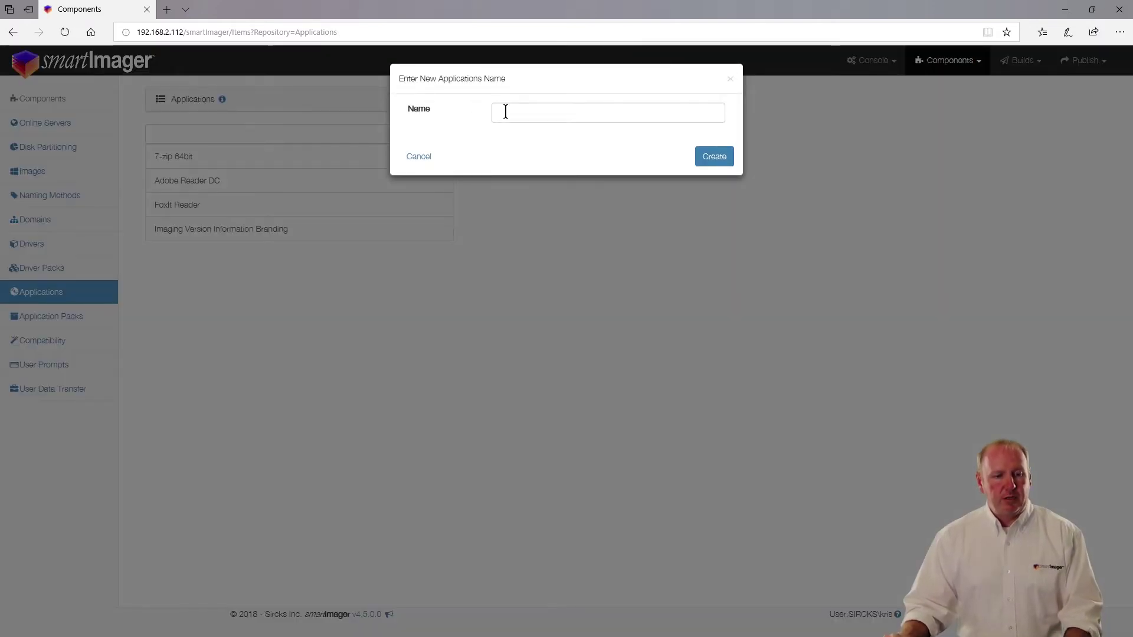
{"action": "left_click", "coordinate": [505, 113]}
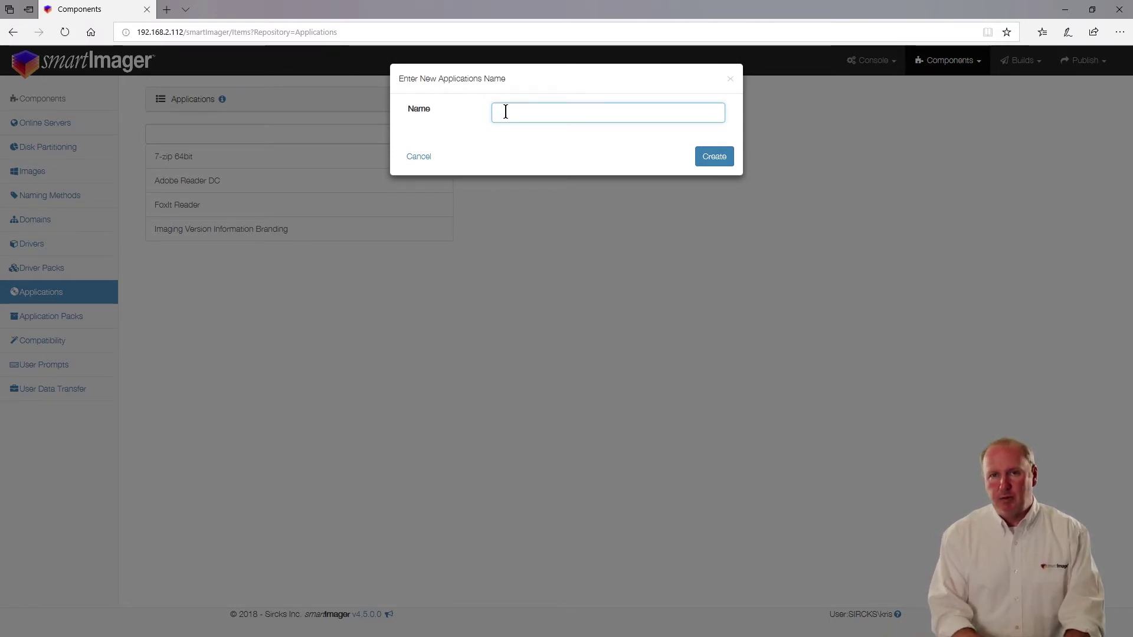
{"action": "type", "text": "Adobe Rea"}
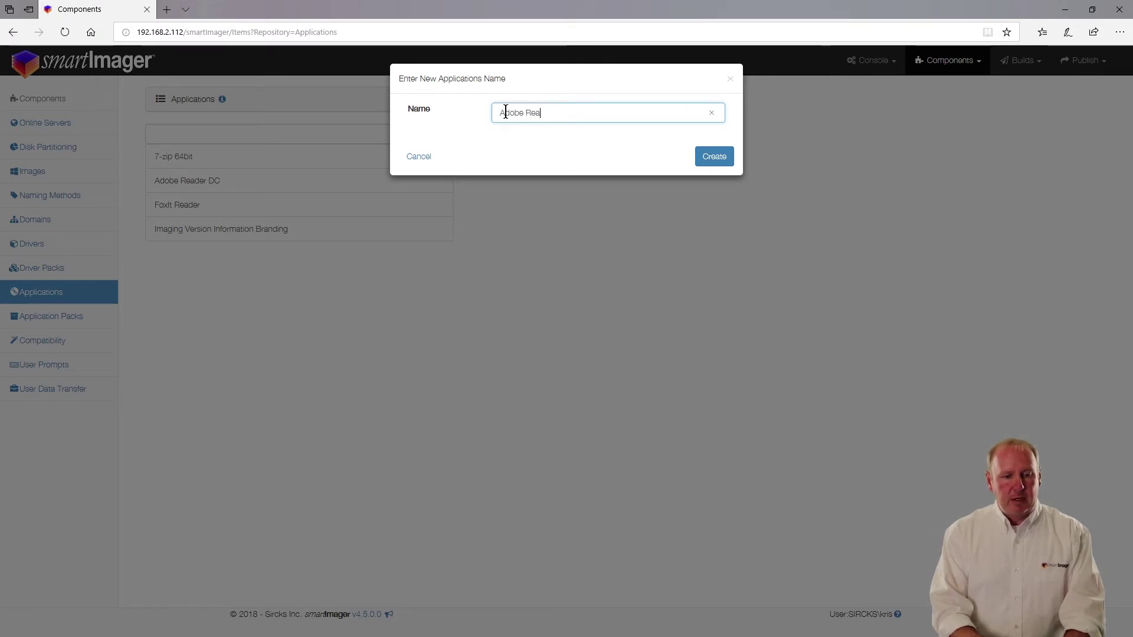
{"action": "type", "text": "der DC"}
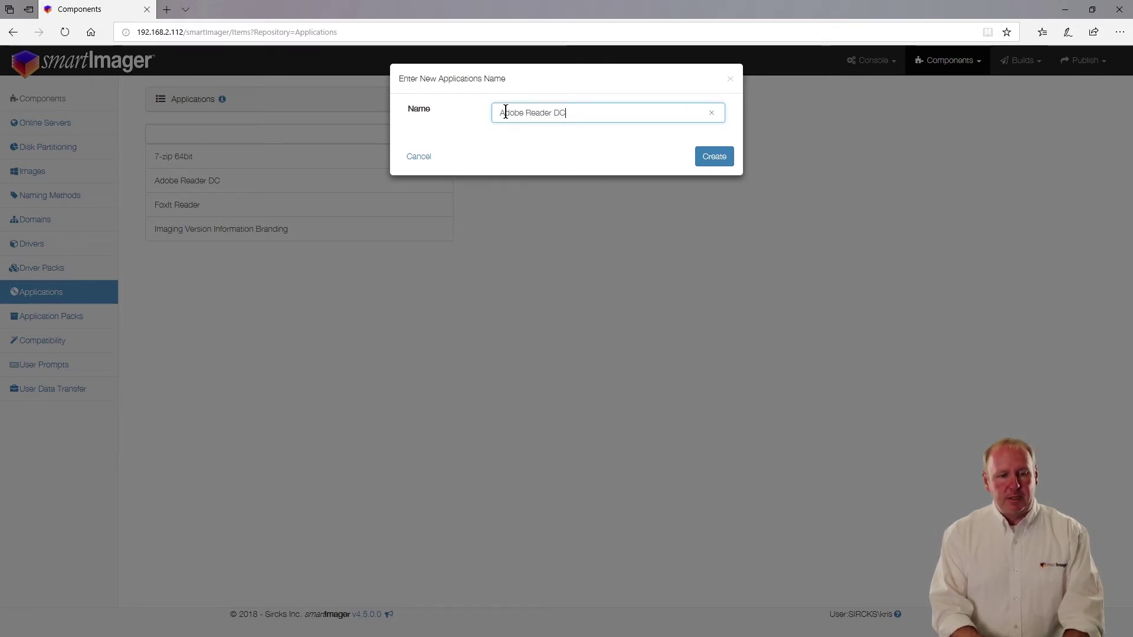
{"action": "key", "text": "Return"}
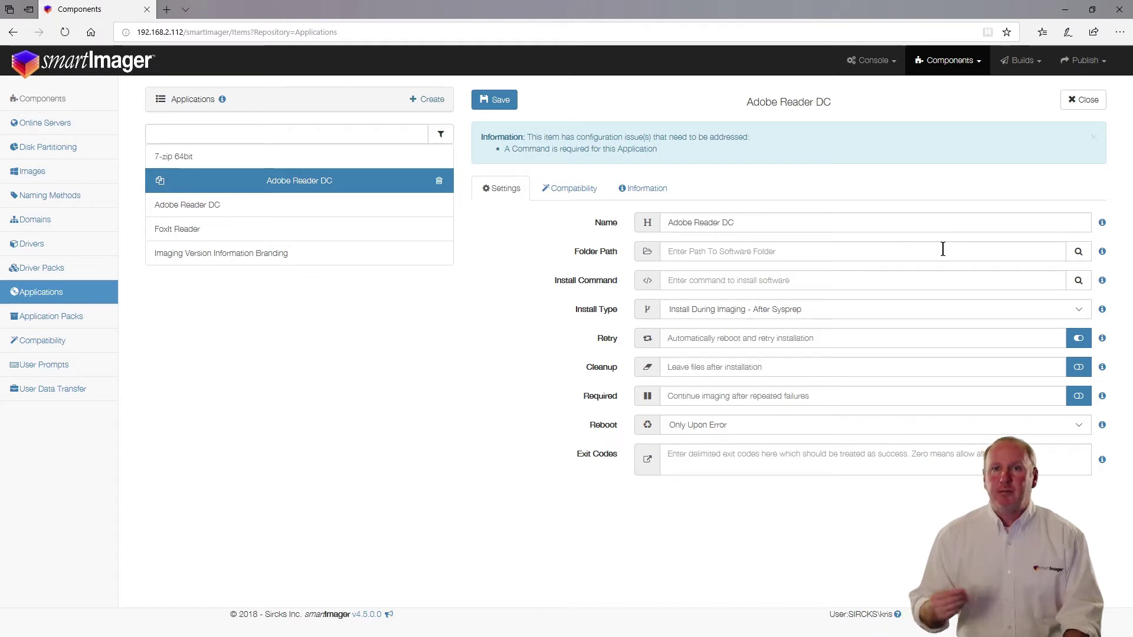
- Set the new application's folder path to the reader folder inside AdobeReaderDC in the Applications repository on SI-DEMO2
{"action": "left_click", "coordinate": [1078, 252]}
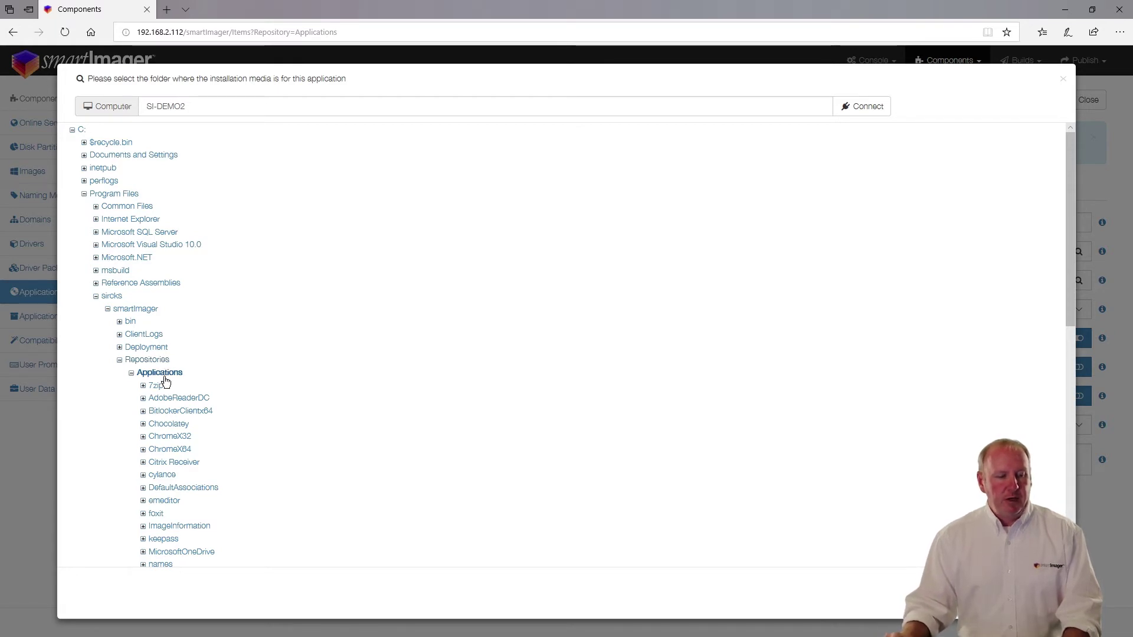
{"action": "left_click", "coordinate": [177, 401]}
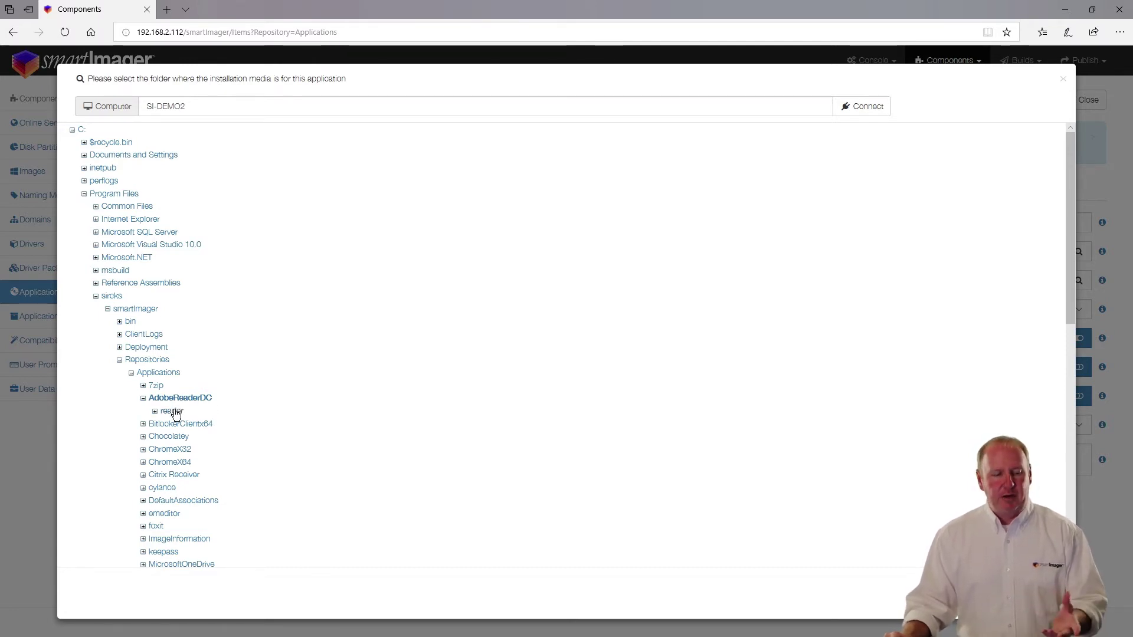
{"action": "left_click", "coordinate": [172, 411]}
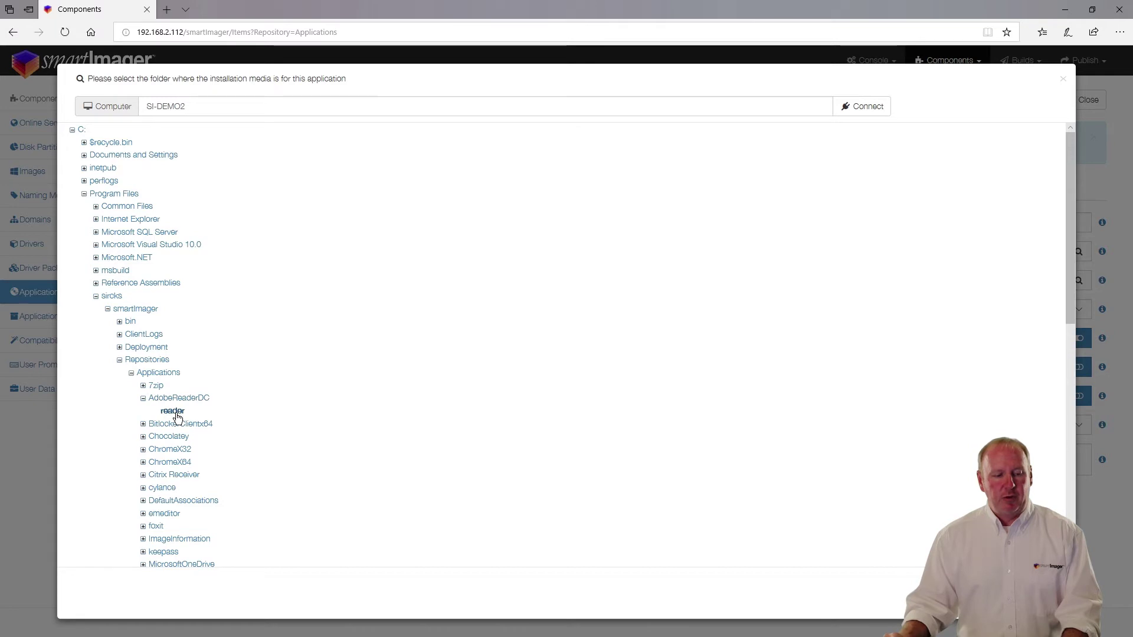
{"action": "double_click", "coordinate": [177, 417]}
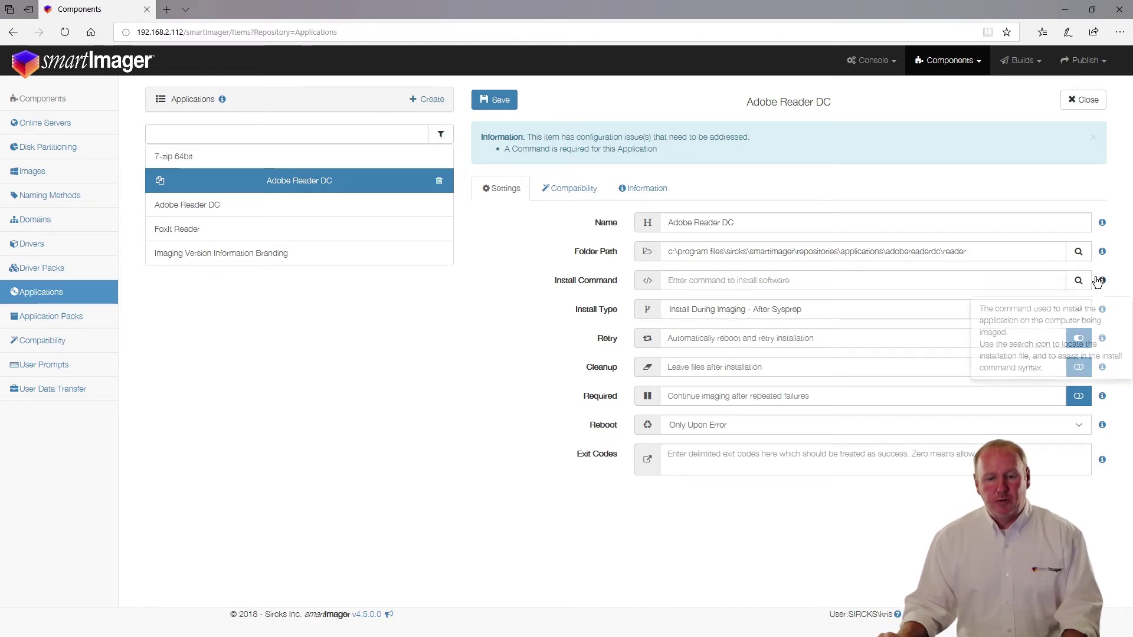
- Choose acroread.msi as the file for the Adobe Reader DC install command, and save the application
{"action": "left_click", "coordinate": [1078, 282]}
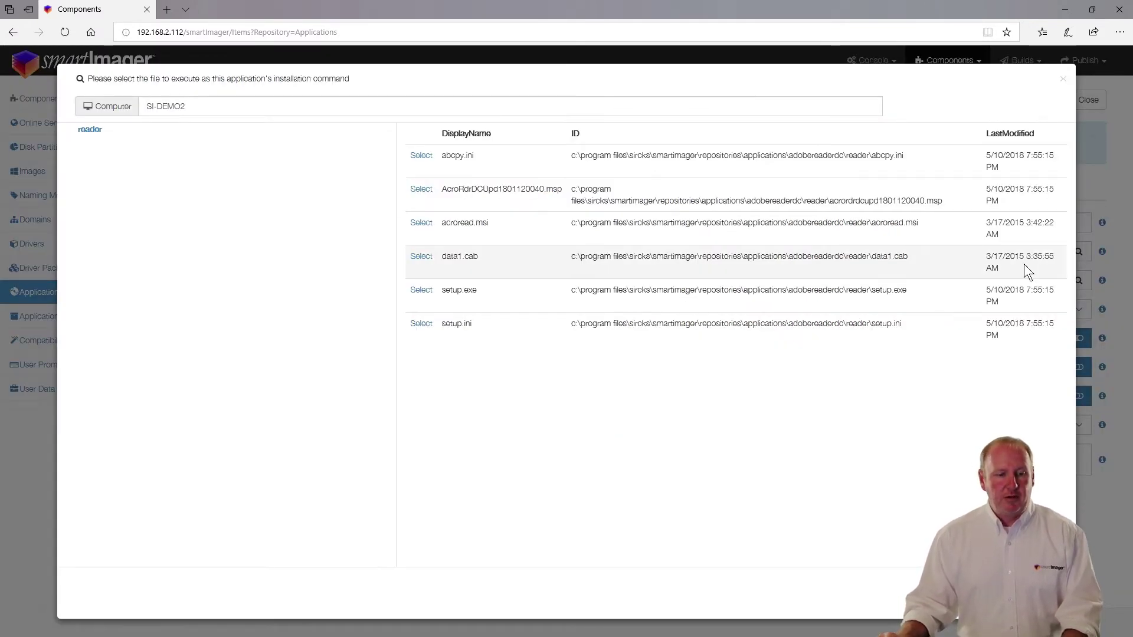
{"action": "left_click", "coordinate": [419, 224]}
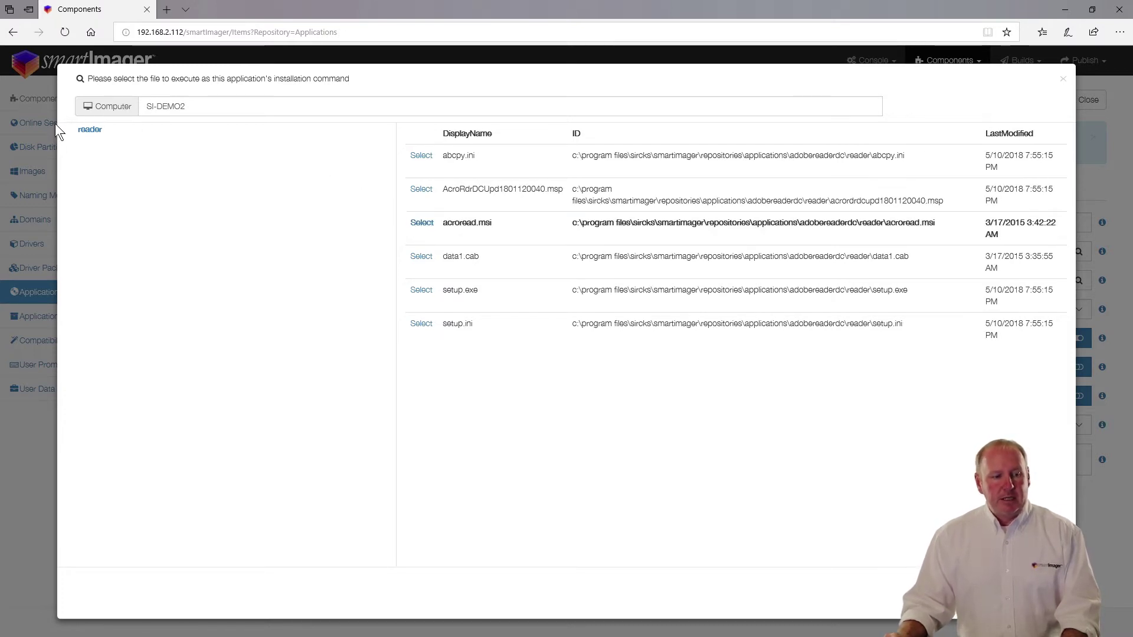
{"action": "left_click", "coordinate": [84, 121]}
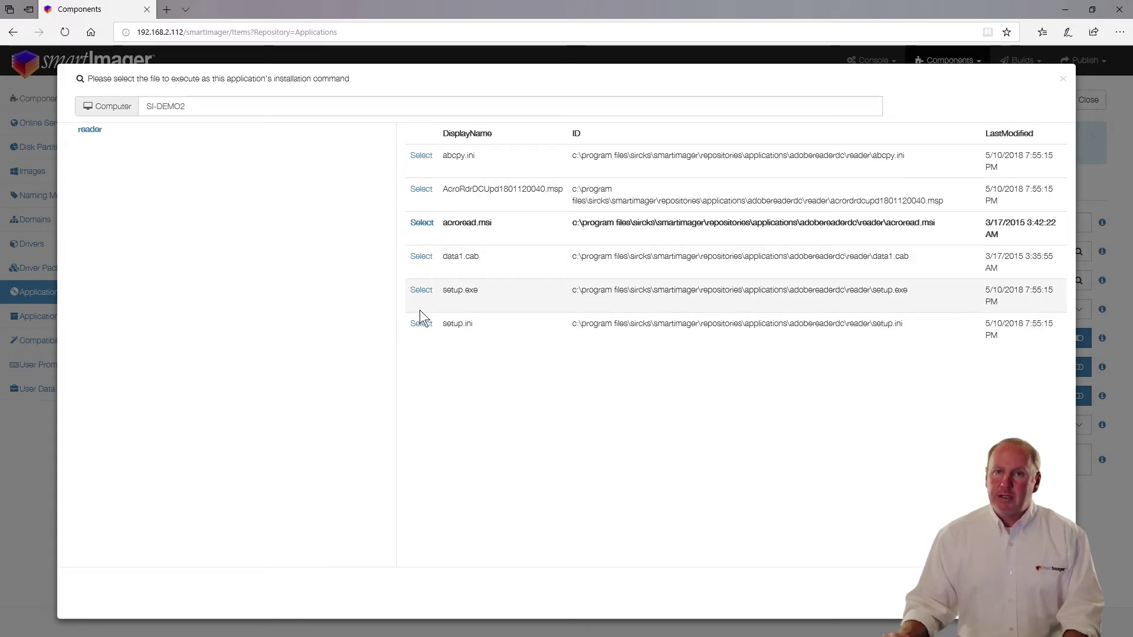
{"action": "left_click", "coordinate": [429, 227]}
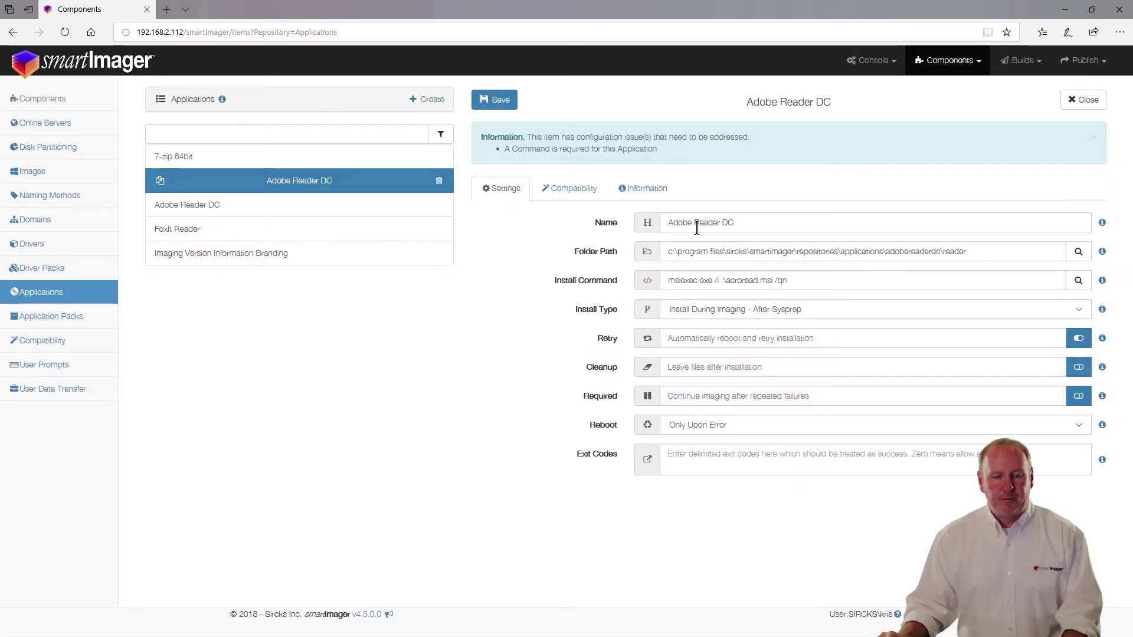
{"action": "left_click", "coordinate": [500, 100]}
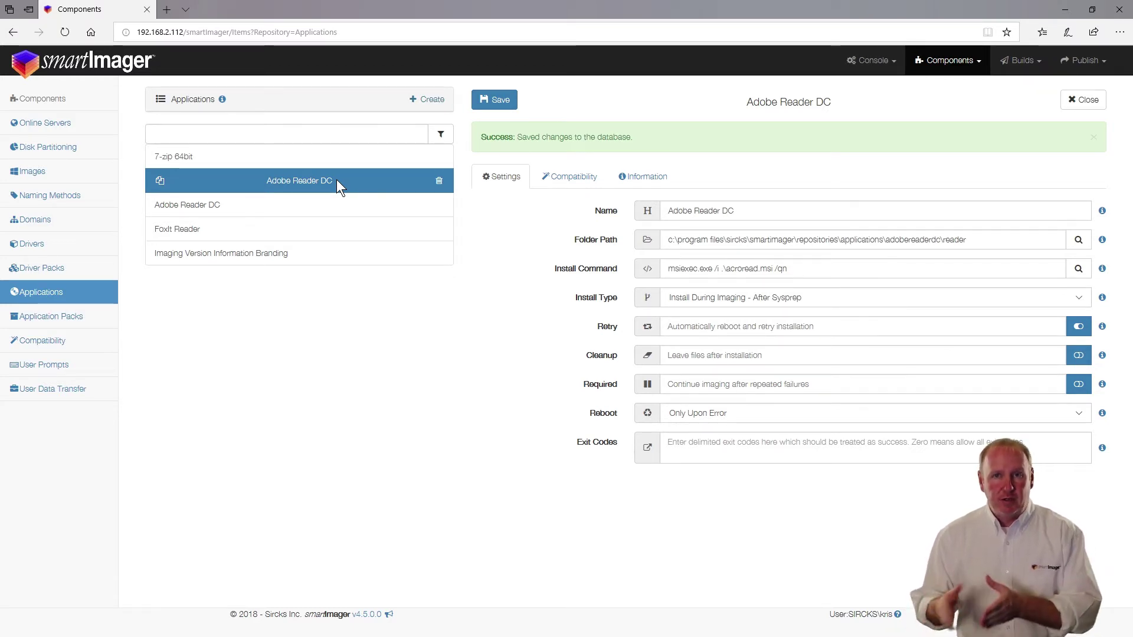
- Check the folder path of the saved Adobe Reader DC application
{"action": "left_click_drag", "start_coordinate": [978, 242], "coordinate": [662, 240]}
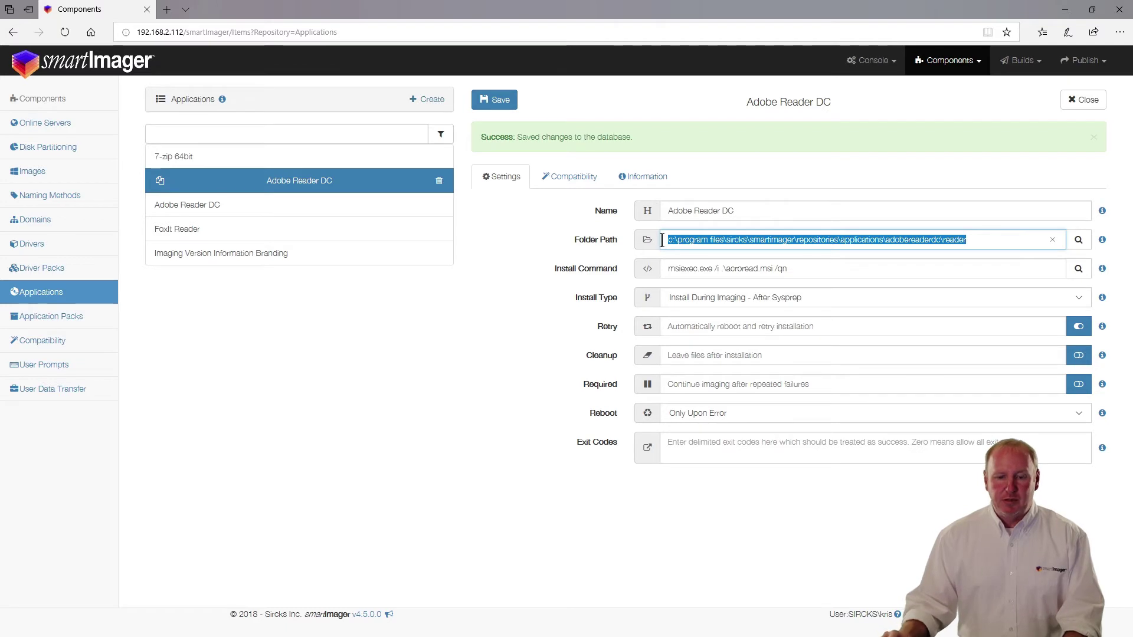
{"action": "left_click", "coordinate": [971, 236]}
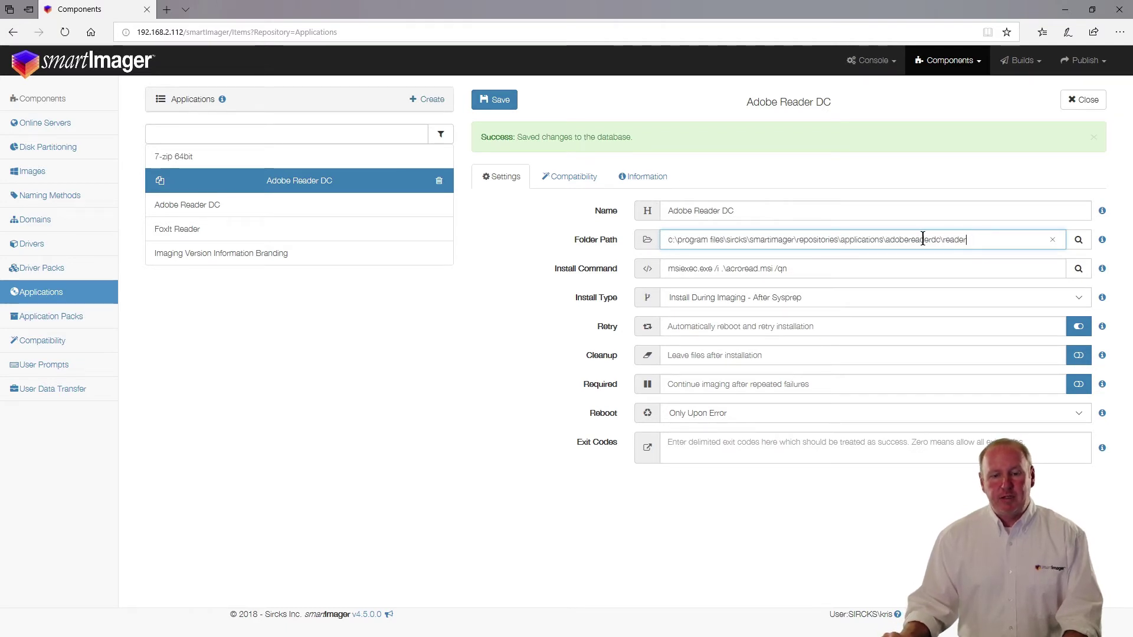
- Examine the reader subfolder at the end of the Adobe Reader DC folder path
{"action": "left_click_drag", "start_coordinate": [885, 240], "coordinate": [945, 242]}
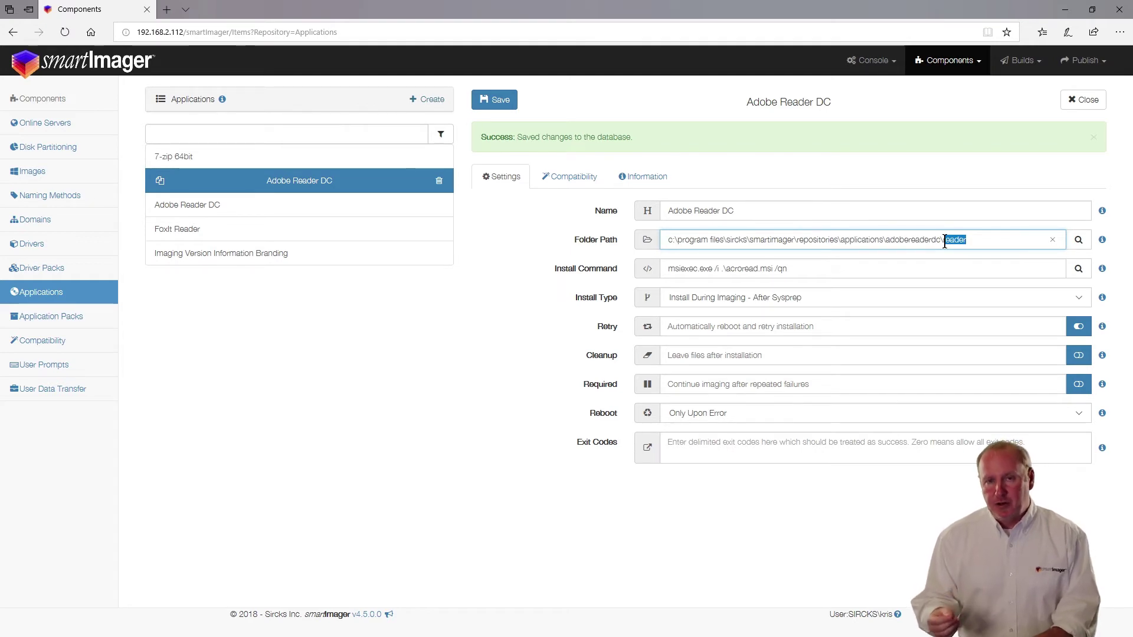
{"action": "left_click", "coordinate": [974, 239]}
{"action": "left_click_drag", "start_coordinate": [973, 238], "coordinate": [943, 242]}
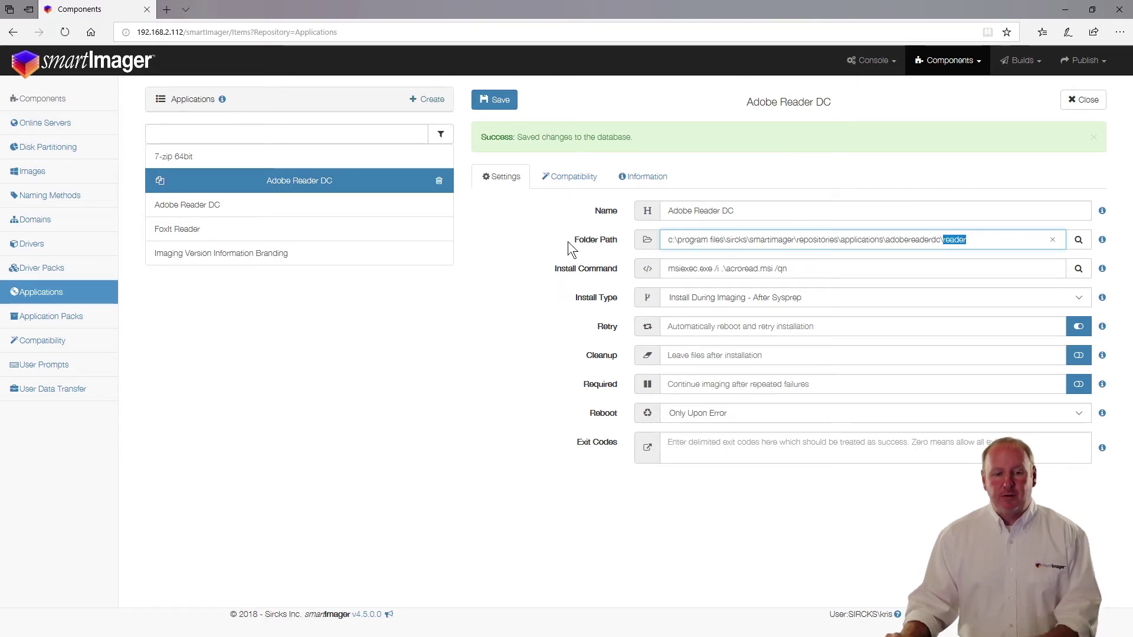
{"action": "left_click_drag", "start_coordinate": [568, 241], "coordinate": [596, 244]}
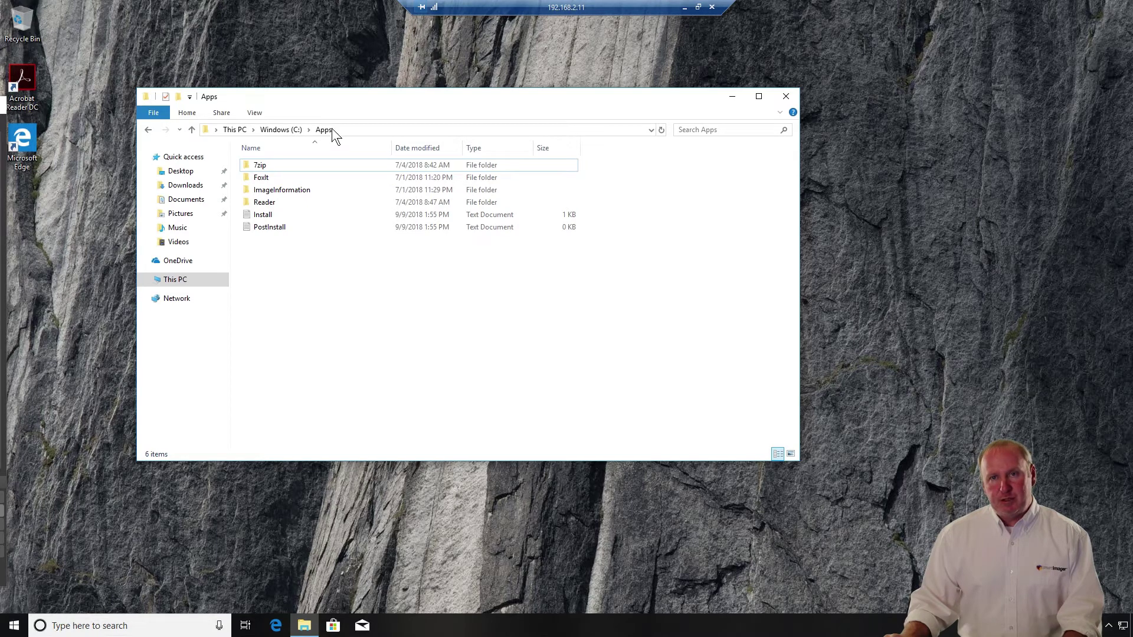
- Inspect the application folders in C:\Apps on the imaged computer, including Reader's contents, and compare them with the Adobe Reader DC folder path
{"action": "left_click", "coordinate": [276, 168]}
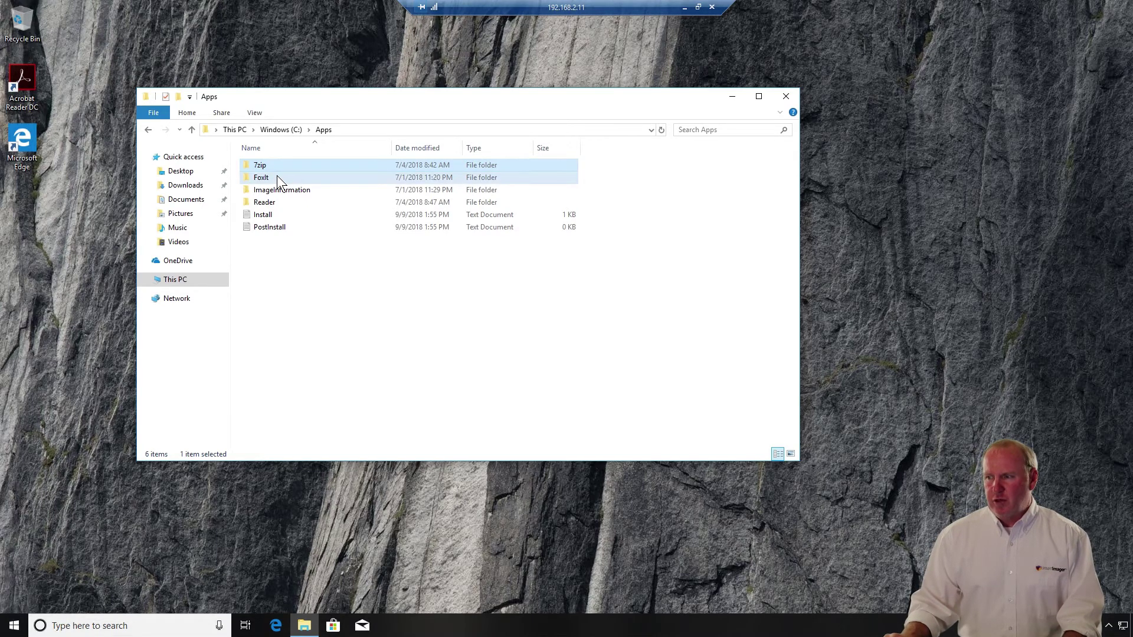
{"action": "left_click", "coordinate": [278, 175]}
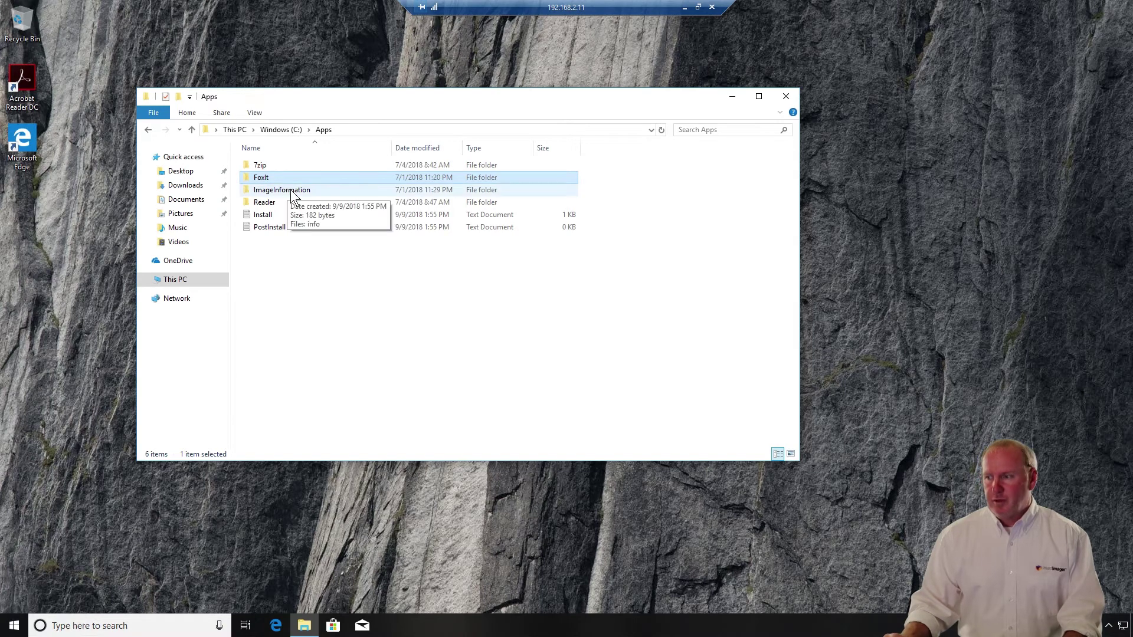
{"action": "left_click", "coordinate": [291, 190]}
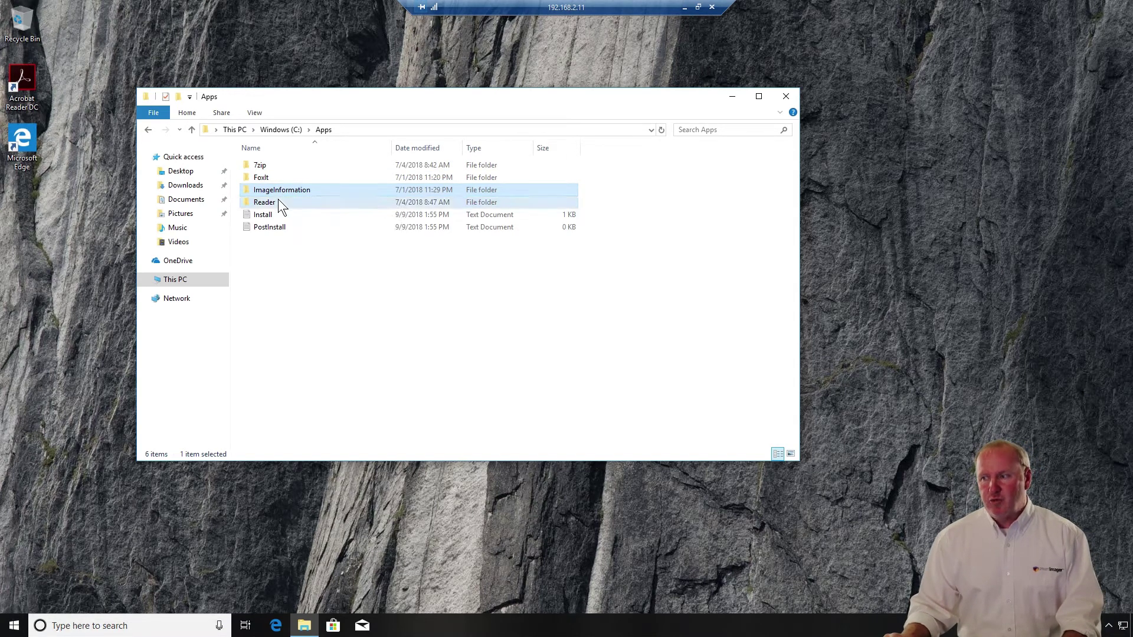
{"action": "left_click", "coordinate": [278, 200]}
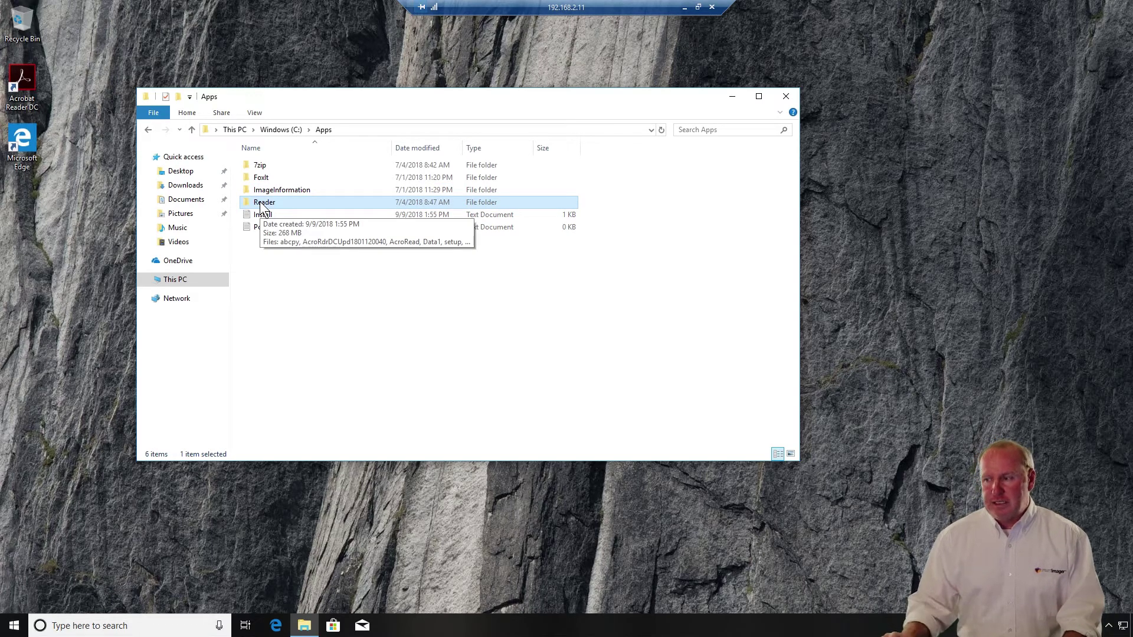
{"action": "double_click", "coordinate": [275, 204]}
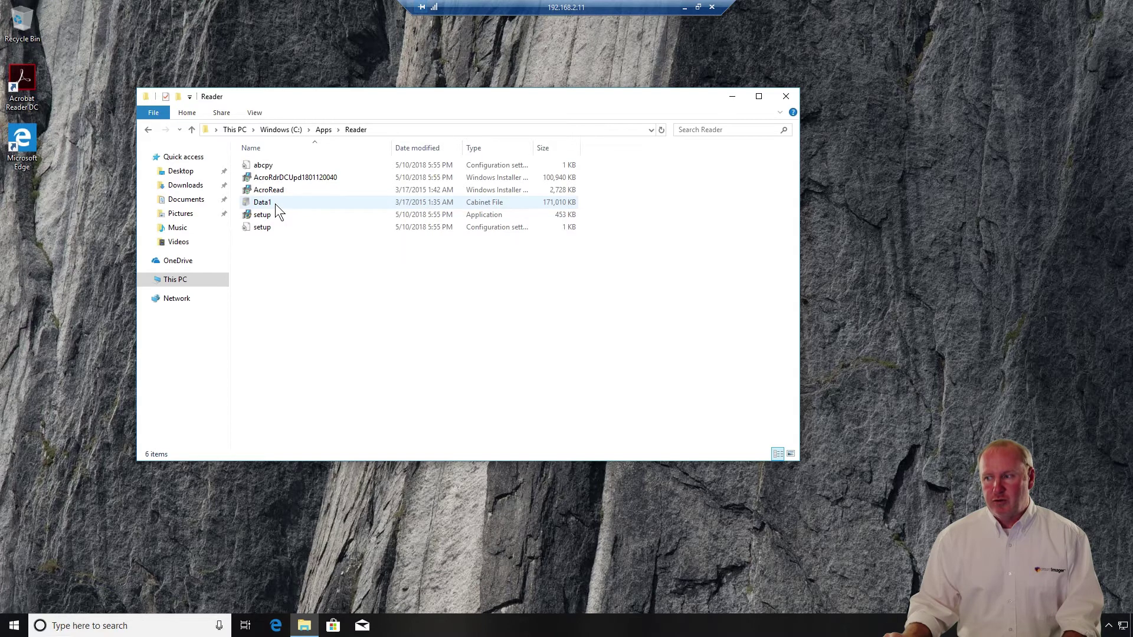
{"action": "left_click", "coordinate": [323, 131]}
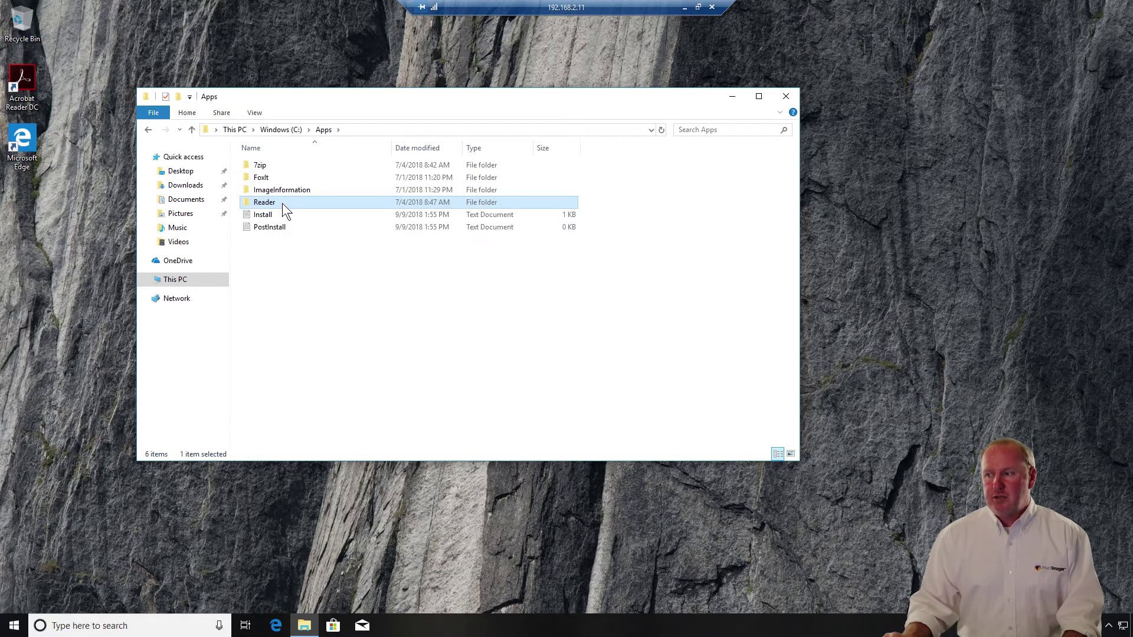
{"action": "mouse_move", "coordinate": [282, 203]}
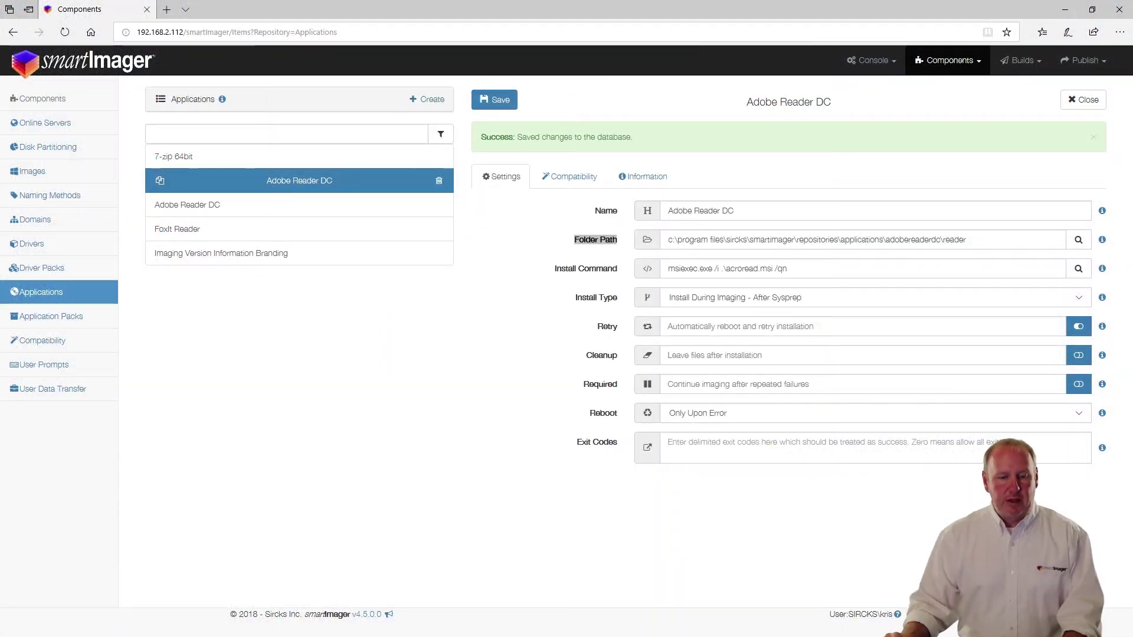
{"action": "left_click_drag", "start_coordinate": [985, 241], "coordinate": [945, 242]}
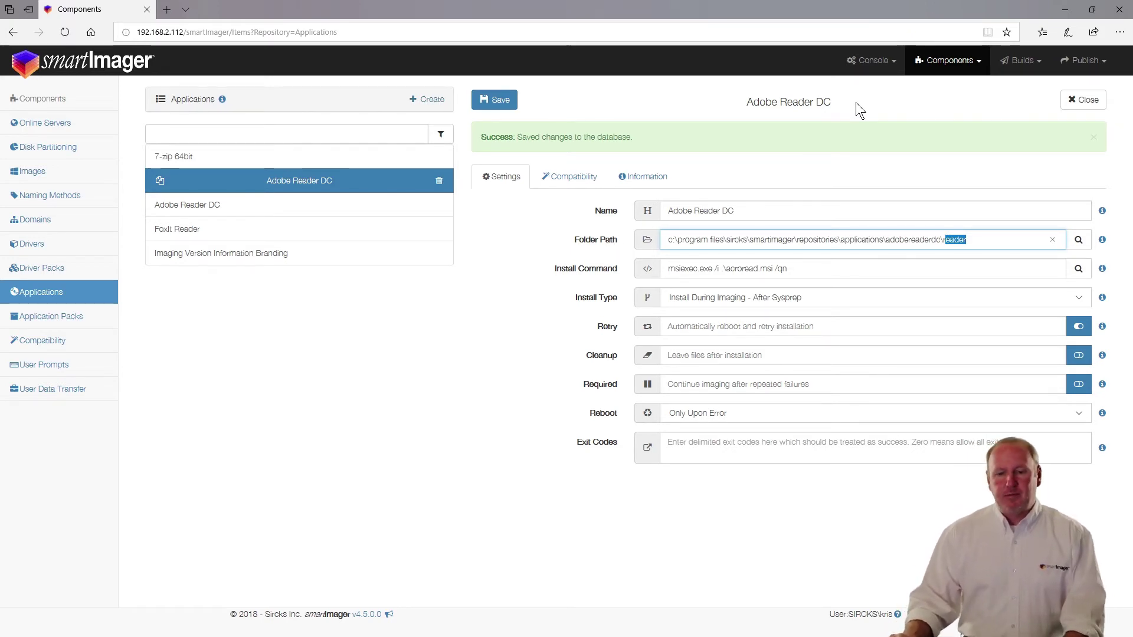
- Close the application and delete the first of the two Adobe Reader DC entries from the Applications list
{"action": "left_click", "coordinate": [1088, 101]}
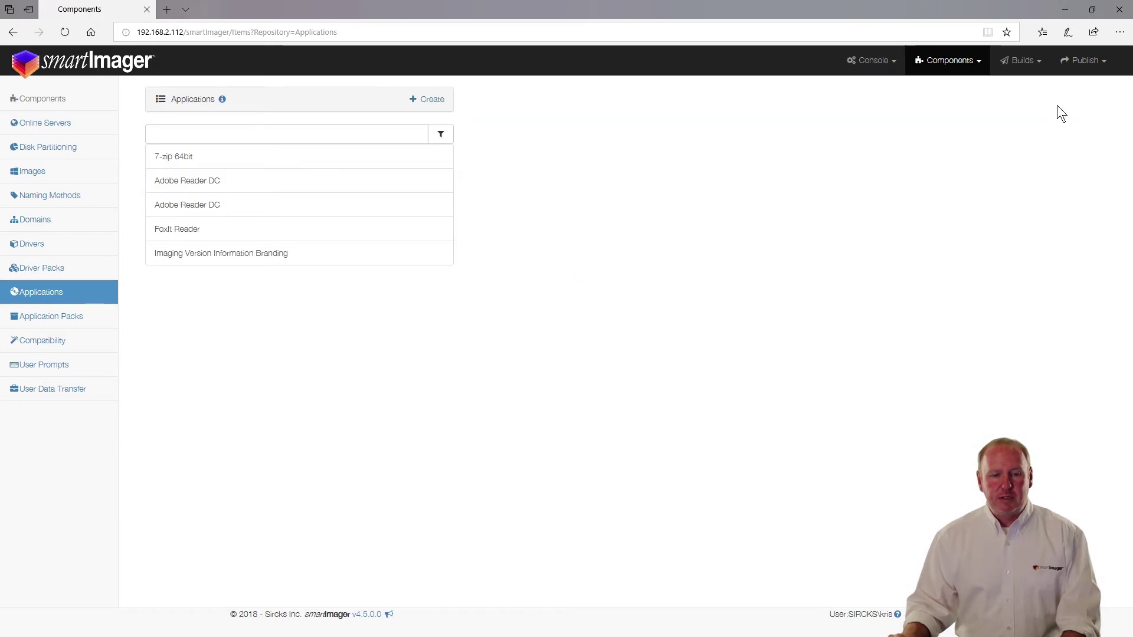
{"action": "left_click", "coordinate": [189, 184]}
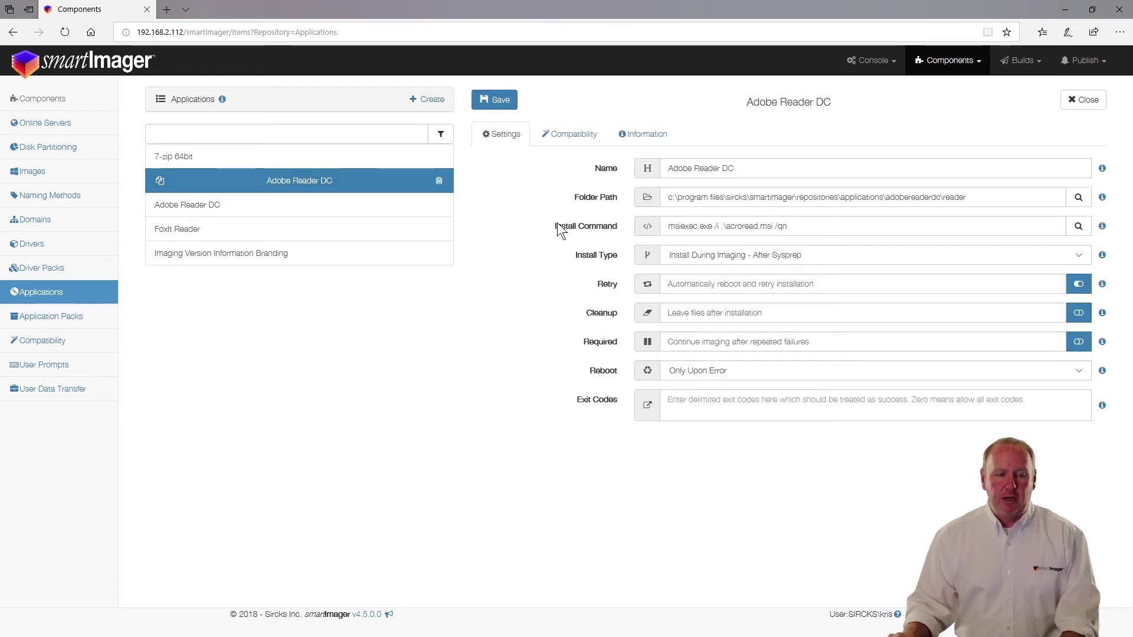
{"action": "left_click", "coordinate": [439, 181]}
{"action": "left_click", "coordinate": [684, 148]}
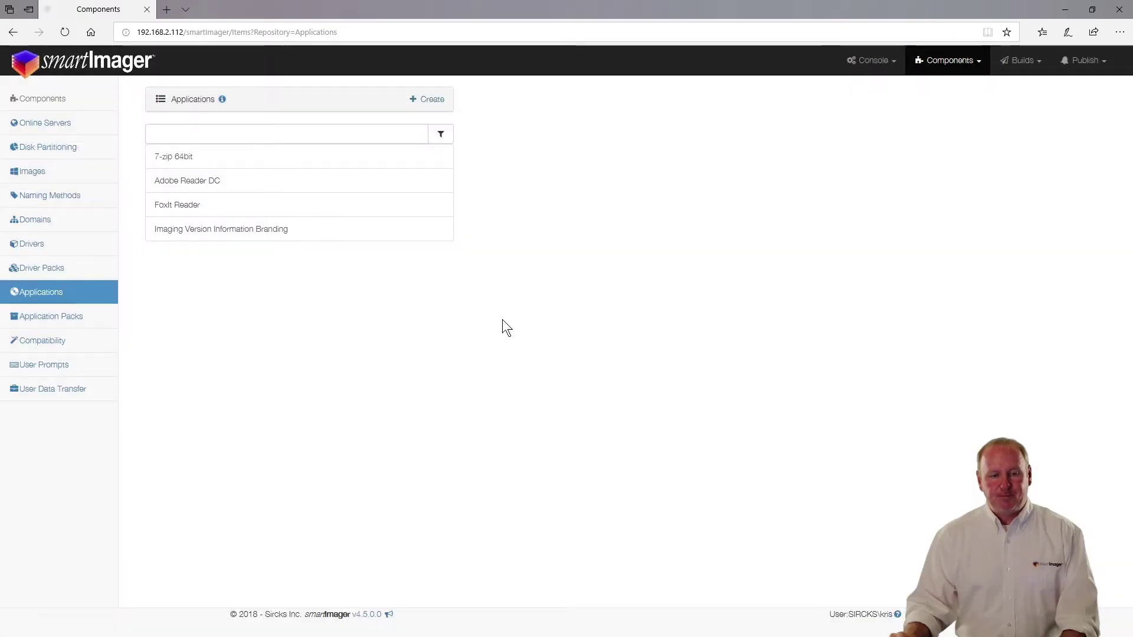
- Apply the 64bit Operating System compatibility to the 7-zip 64bit application and save it
{"action": "left_click", "coordinate": [263, 159]}
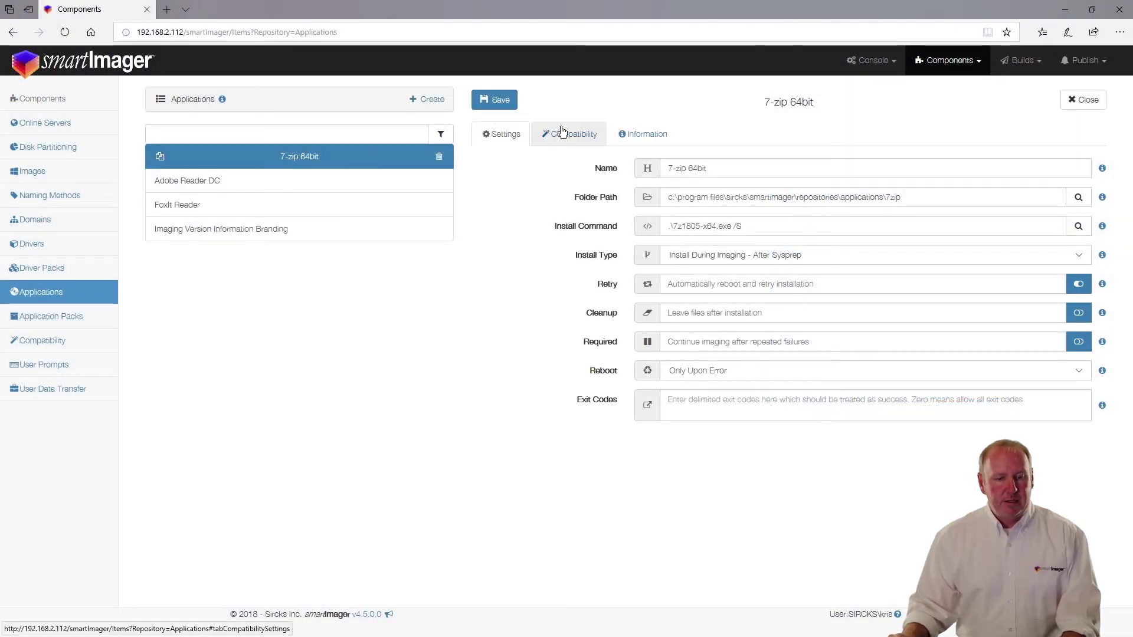
{"action": "left_click", "coordinate": [561, 131]}
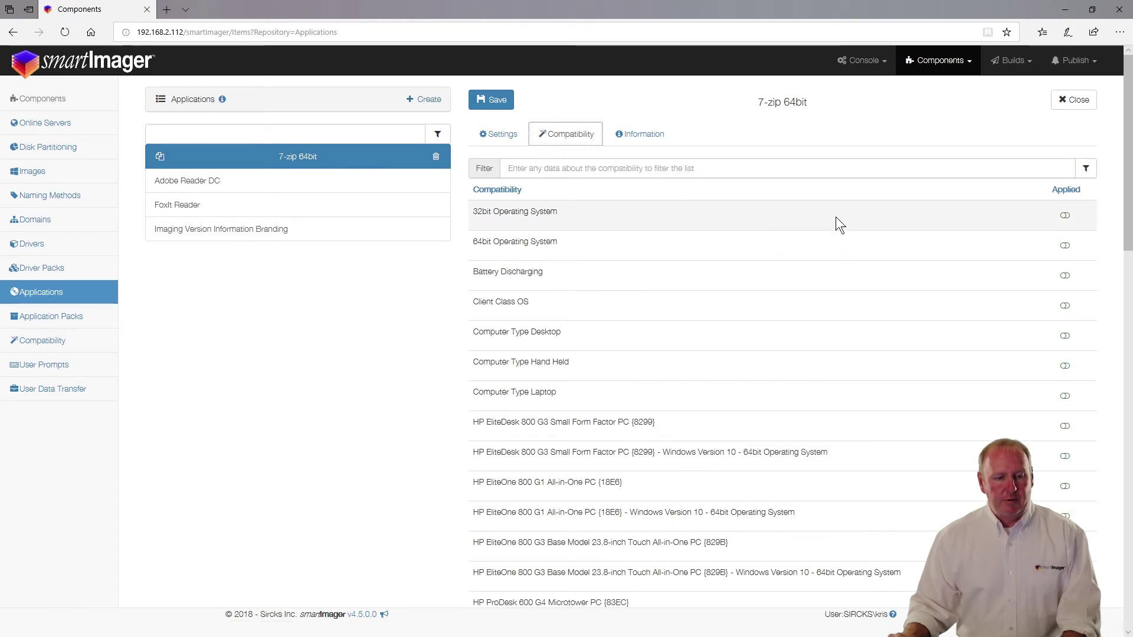
{"action": "left_click", "coordinate": [1065, 246]}
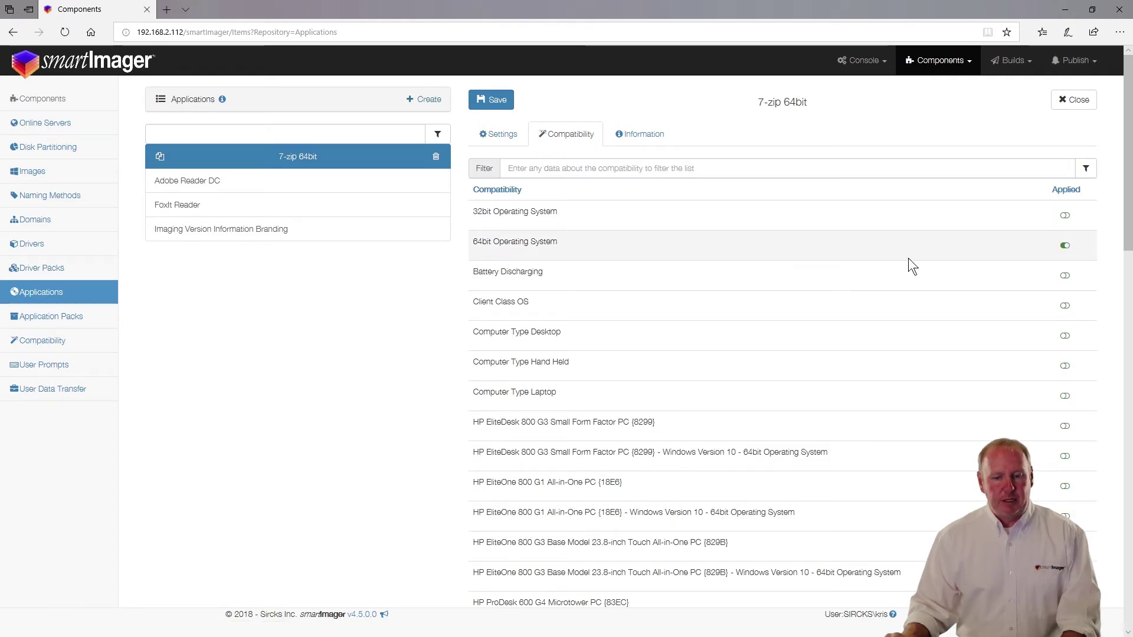
{"action": "left_click", "coordinate": [487, 97]}
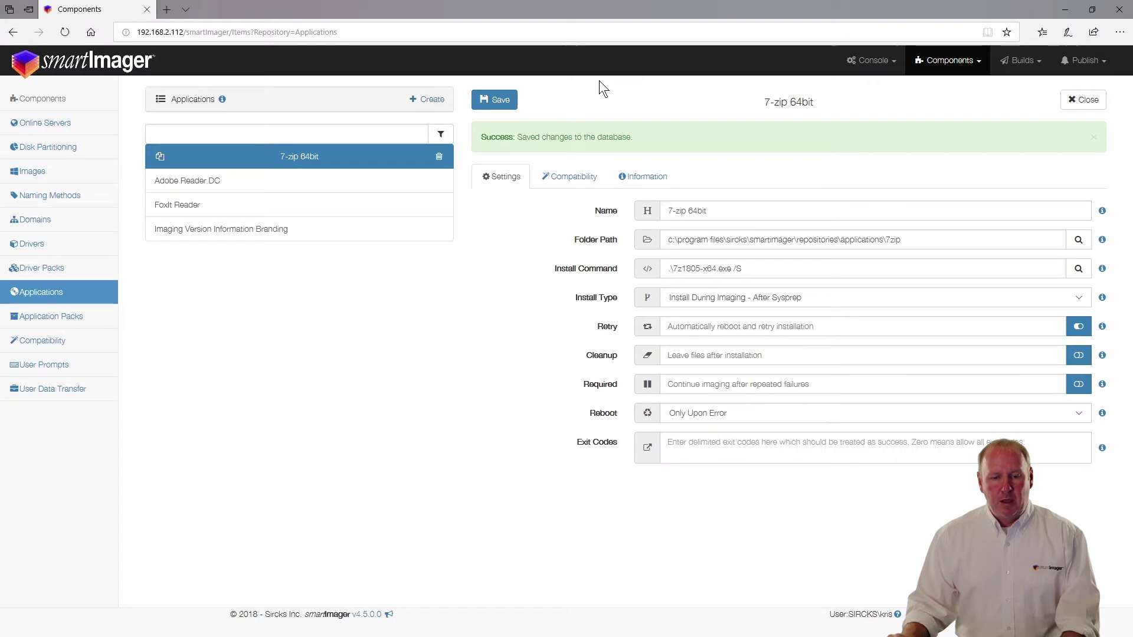
- Examine the install command and its /S switch in the 7-zip 64bit application, and close the application
{"action": "left_click", "coordinate": [745, 270]}
{"action": "left_click_drag", "start_coordinate": [745, 270], "coordinate": [732, 269]}
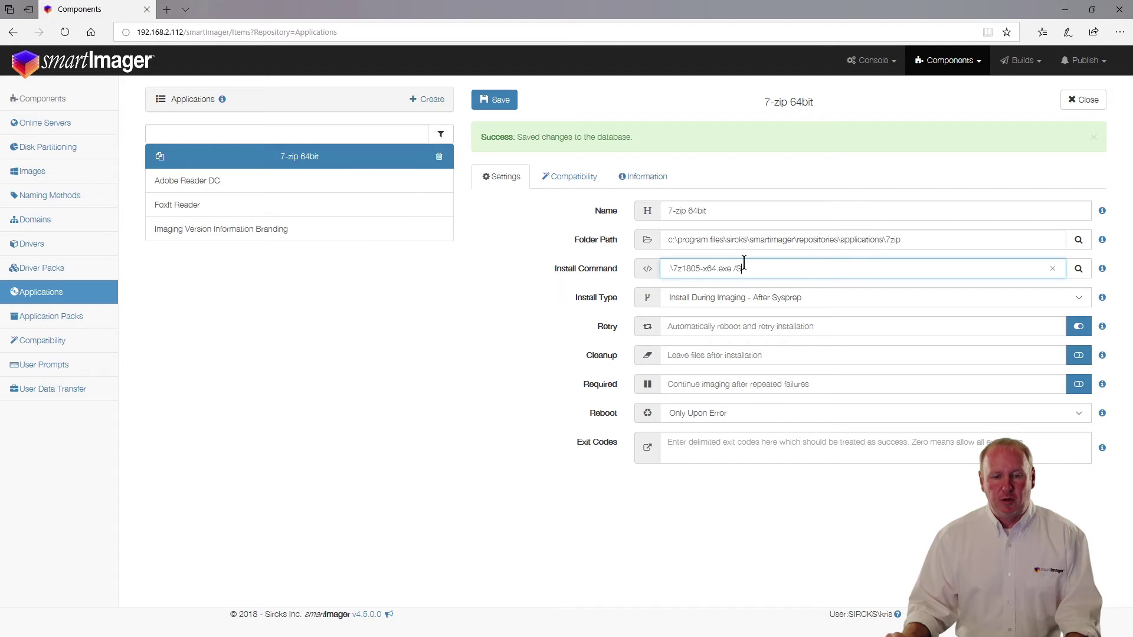
{"action": "left_click_drag", "start_coordinate": [741, 269], "coordinate": [648, 268]}
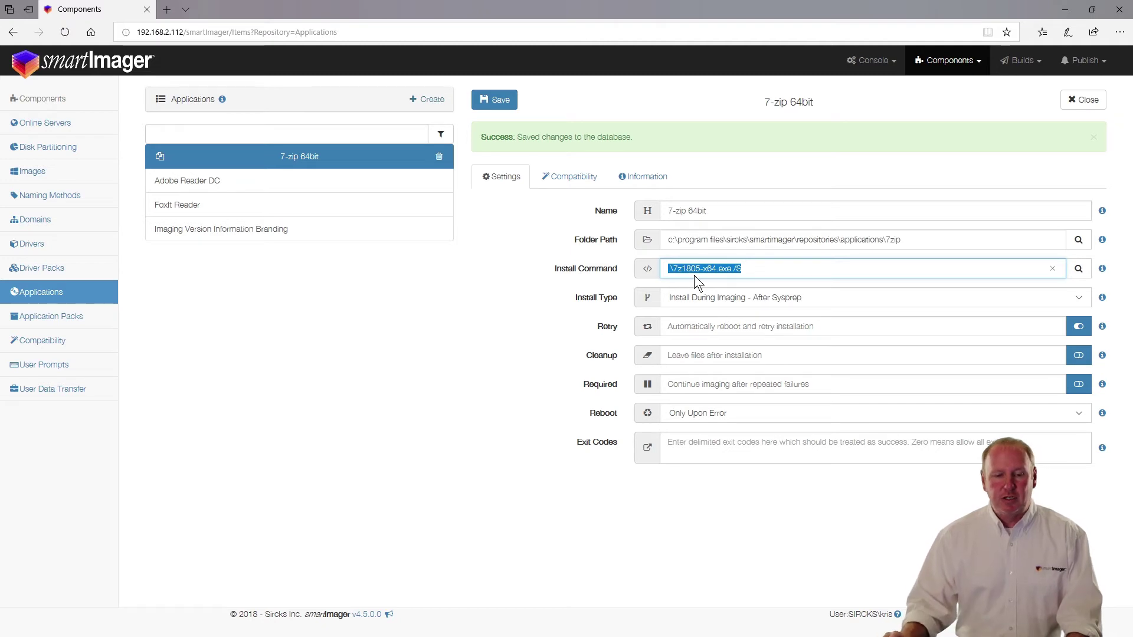
{"action": "left_click", "coordinate": [744, 261]}
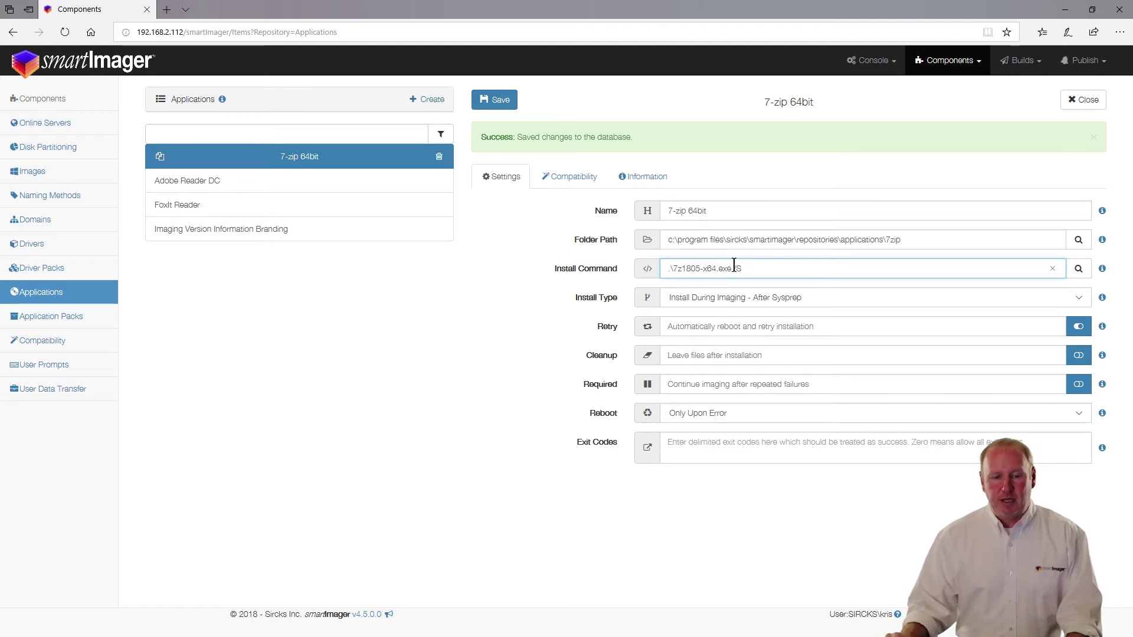
{"action": "left_click", "coordinate": [1082, 100]}
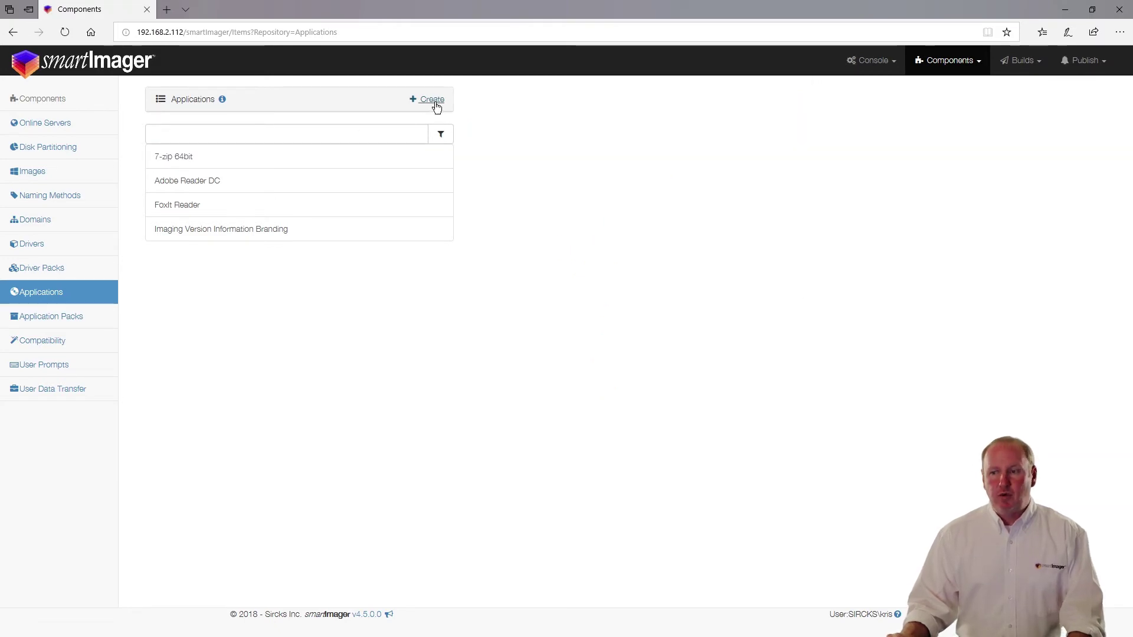
- Create a new application named "7-zip x86"
{"action": "left_click", "coordinate": [437, 105]}
{"action": "left_click", "coordinate": [511, 112]}
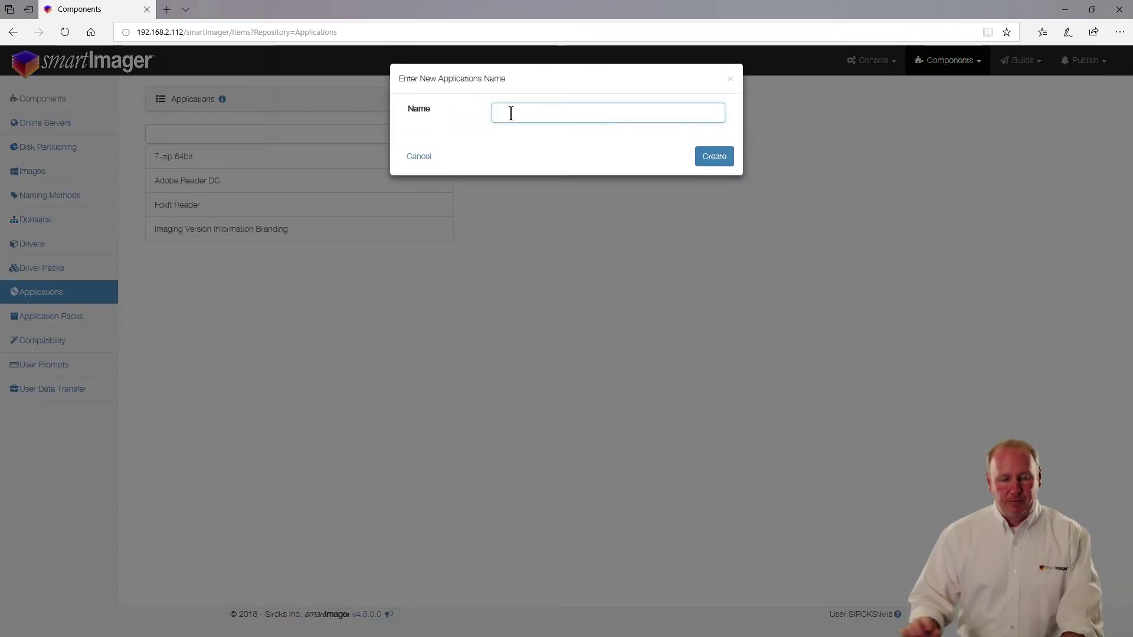
{"action": "type", "text": "7-"}
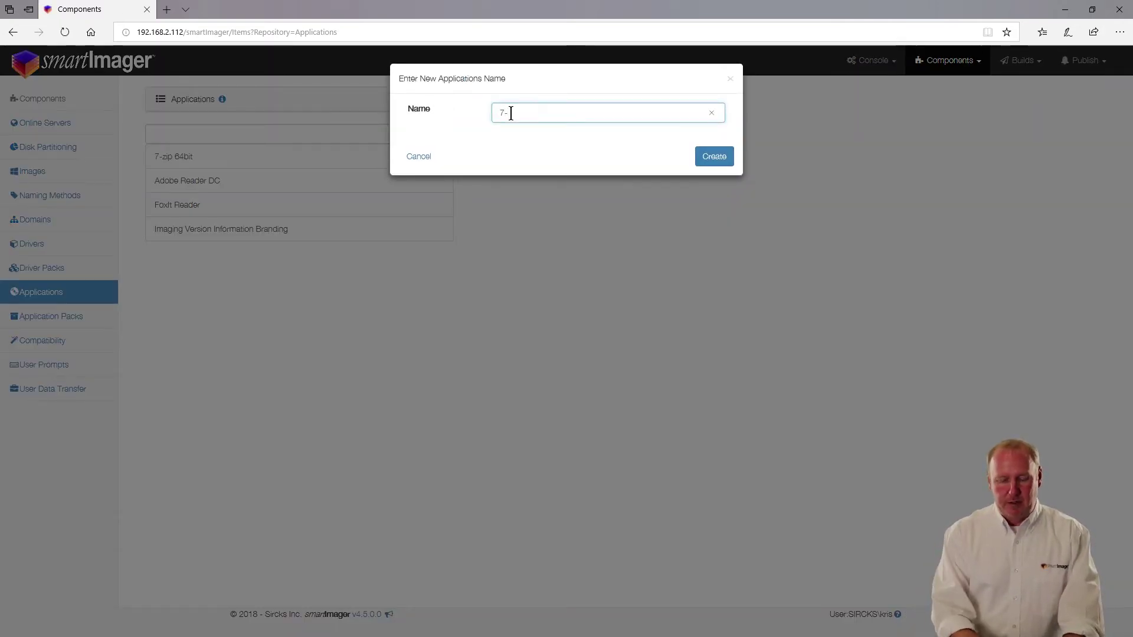
{"action": "type", "text": "zip x86"}
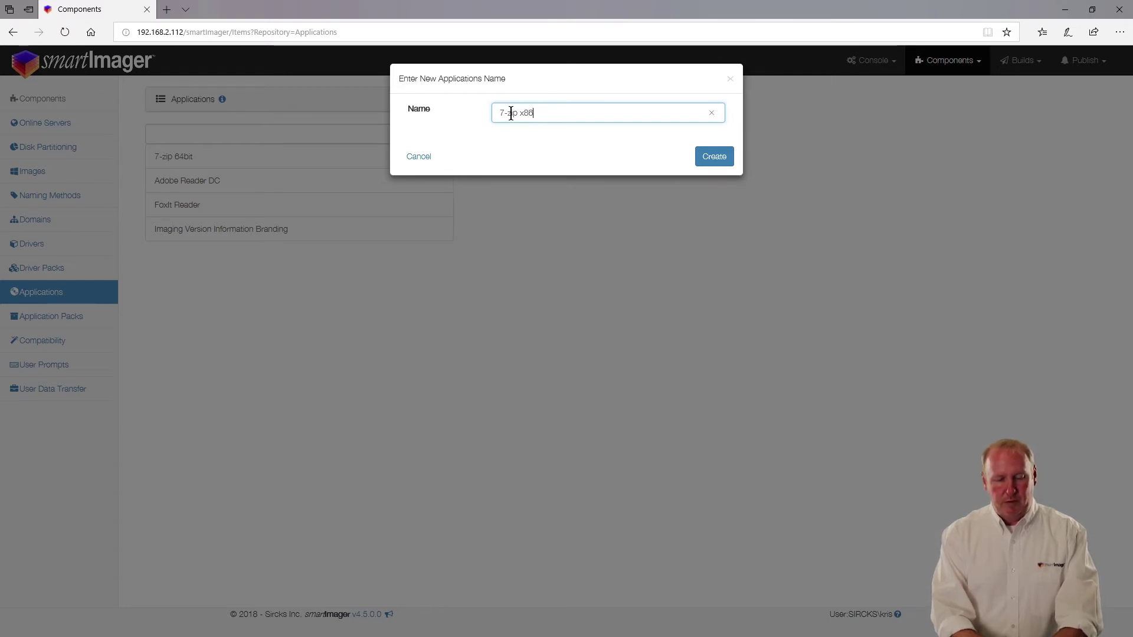
{"action": "key", "text": "Return"}
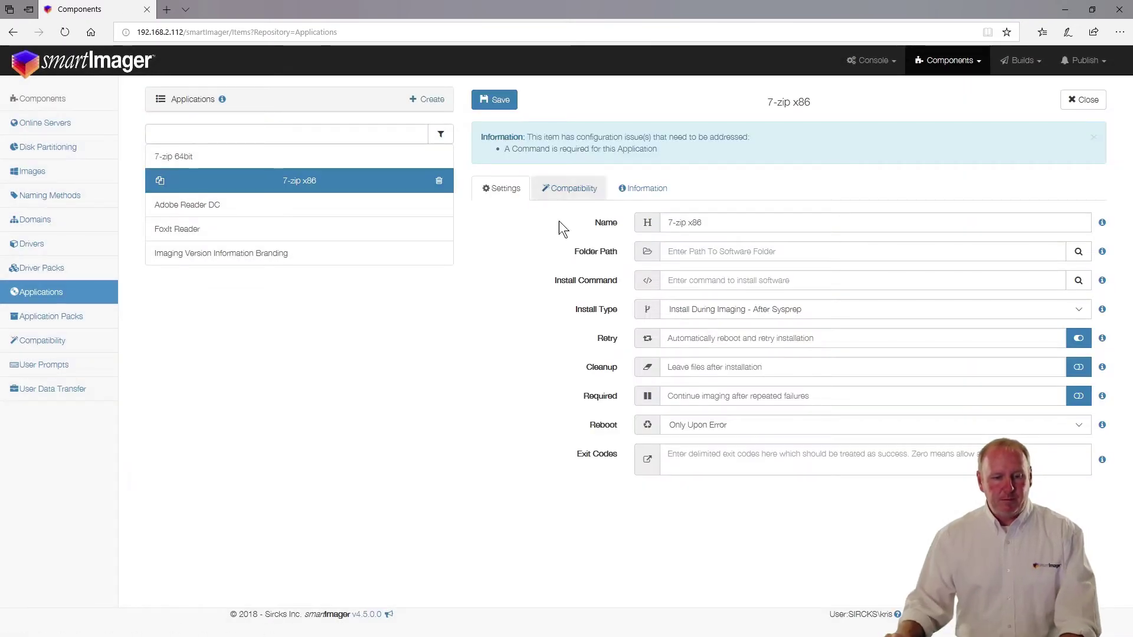
- Set the 7-zip x86 folder path to the 7zip folder in the Applications repository on SI-DEMO2
{"action": "left_click", "coordinate": [1079, 252]}
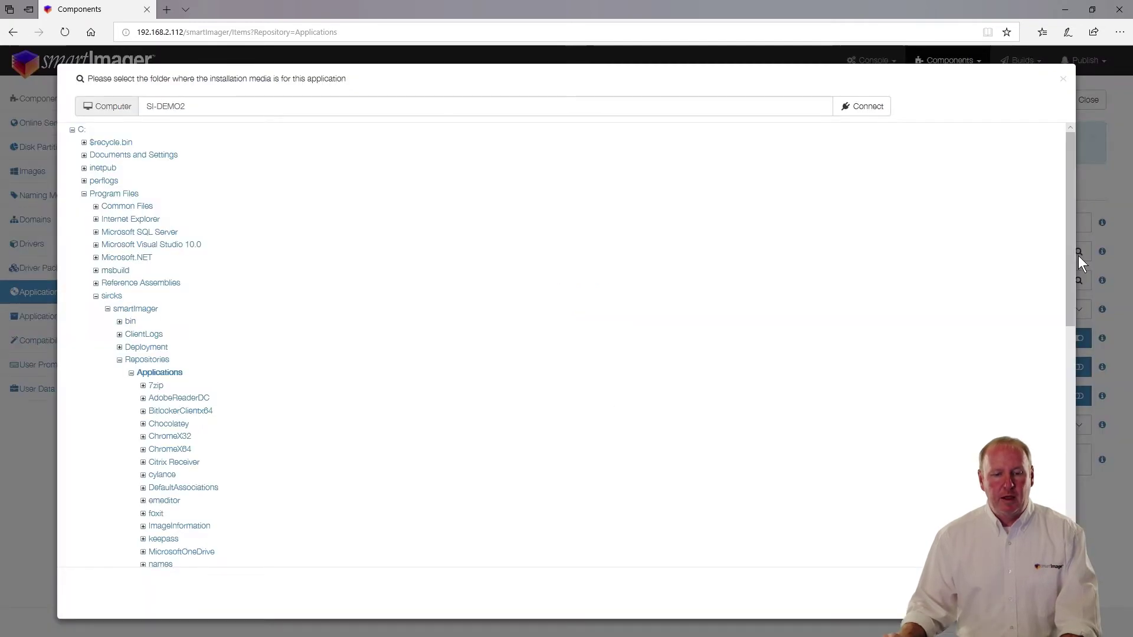
{"action": "left_click", "coordinate": [157, 385]}
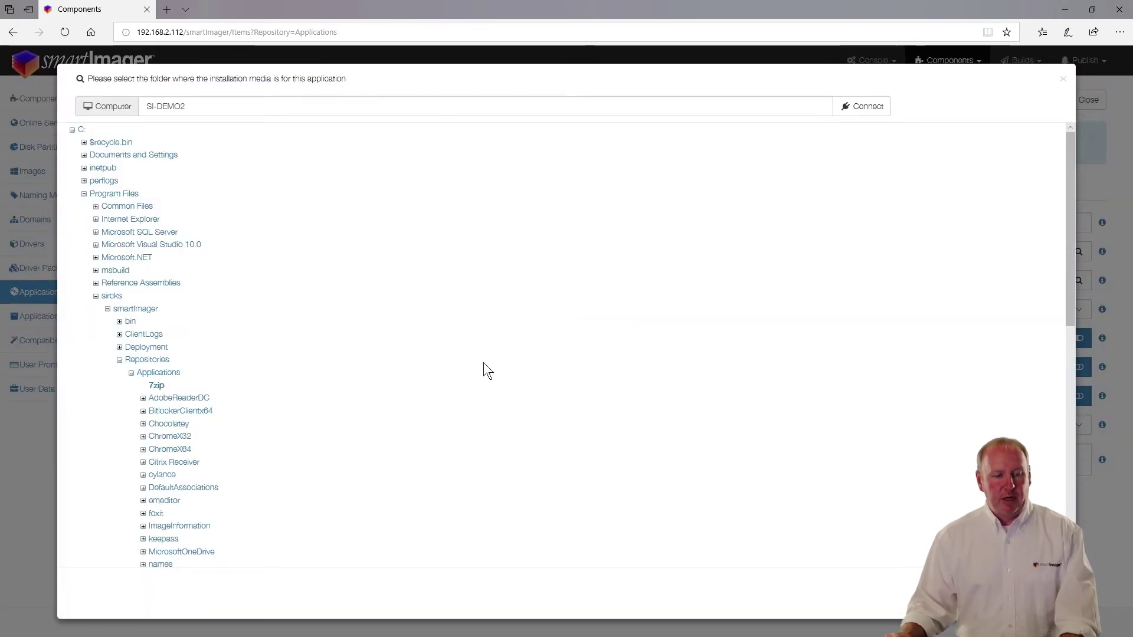
{"action": "left_click", "coordinate": [1035, 595]}
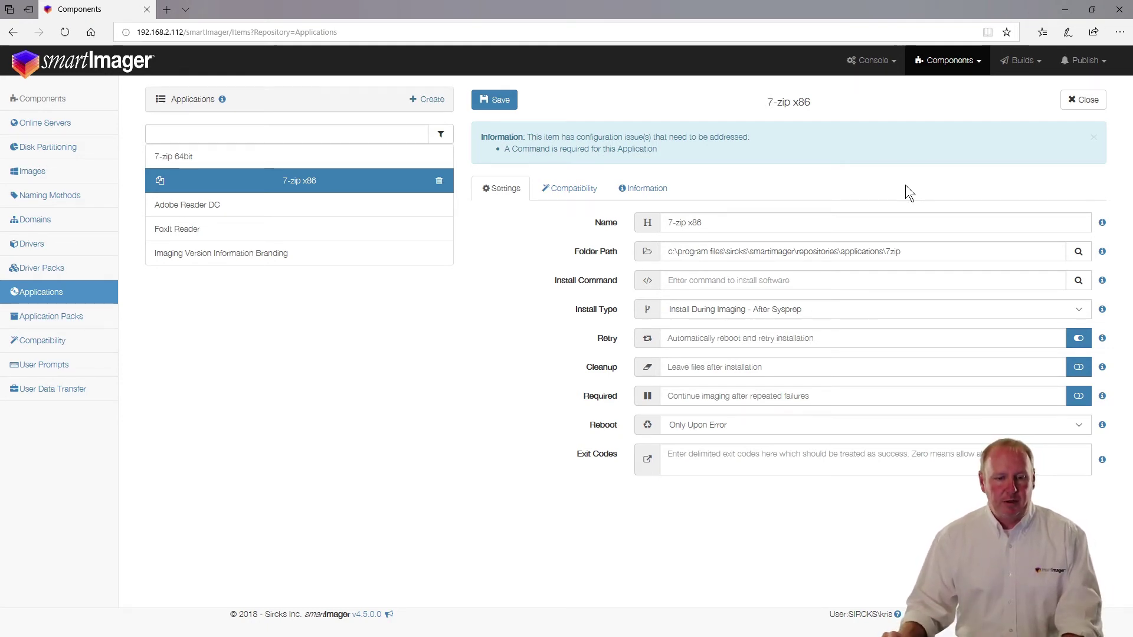
- Choose 7z1805.exe as the 7-zip x86 install file, complete the command as ".\7z1805.exe /S", and save the application
{"action": "left_click", "coordinate": [1079, 280]}
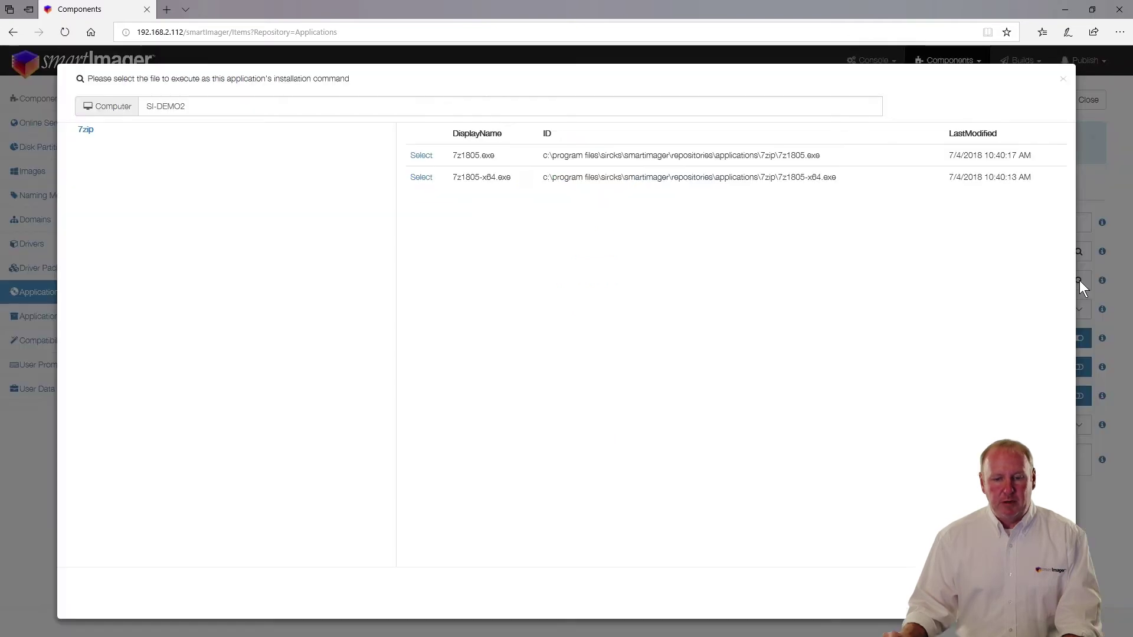
{"action": "left_click", "coordinate": [422, 156]}
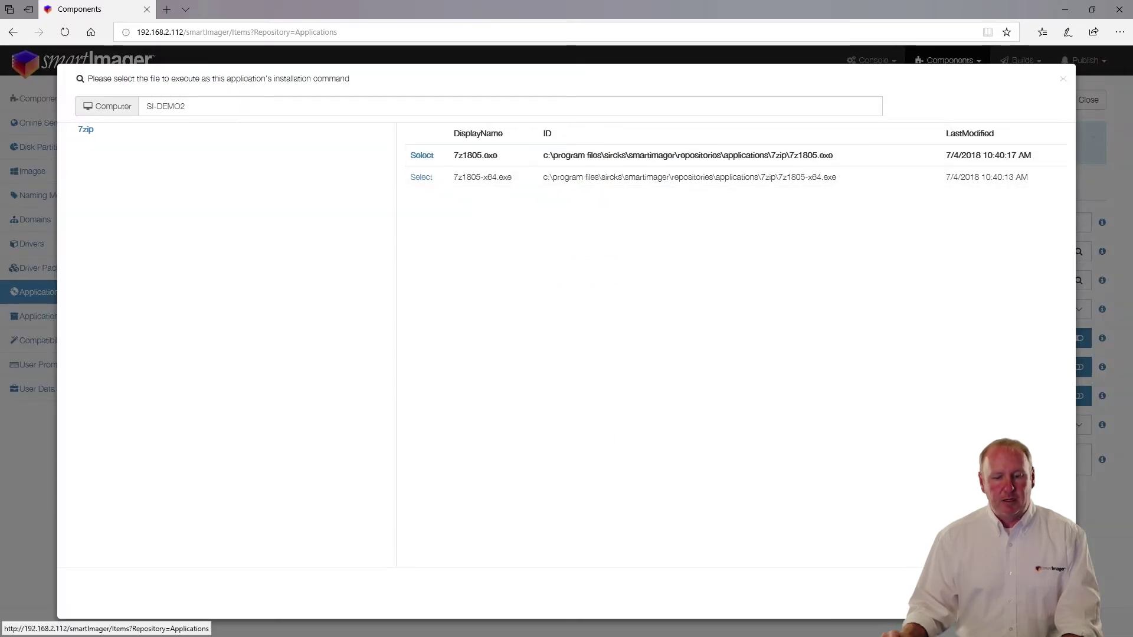
{"action": "left_click", "coordinate": [766, 283]}
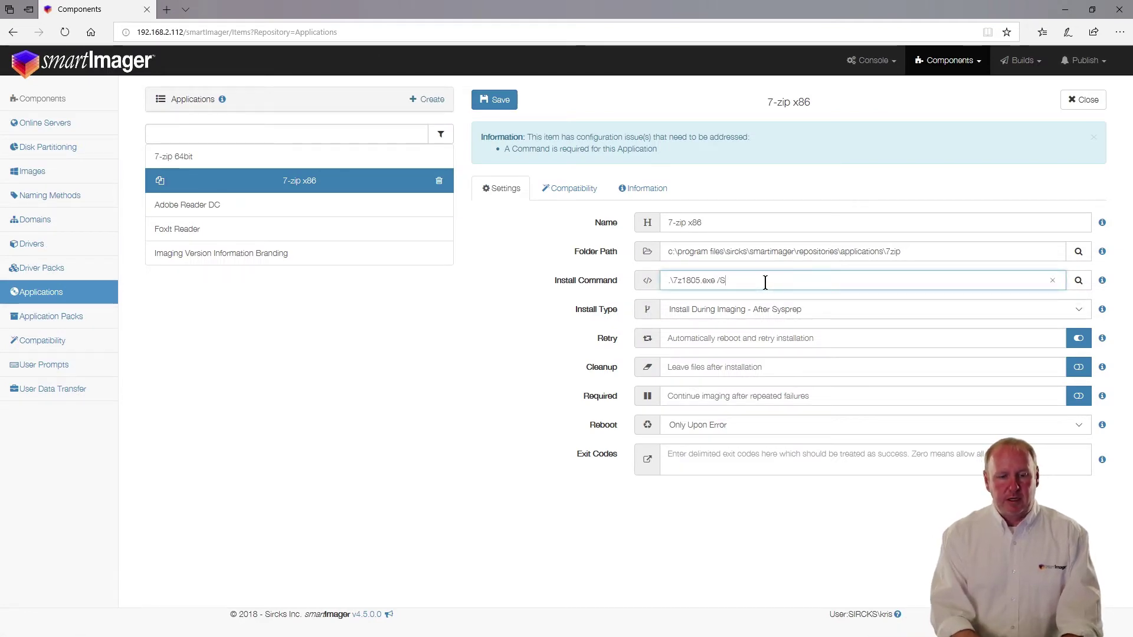
{"action": "left_click", "coordinate": [498, 103]}
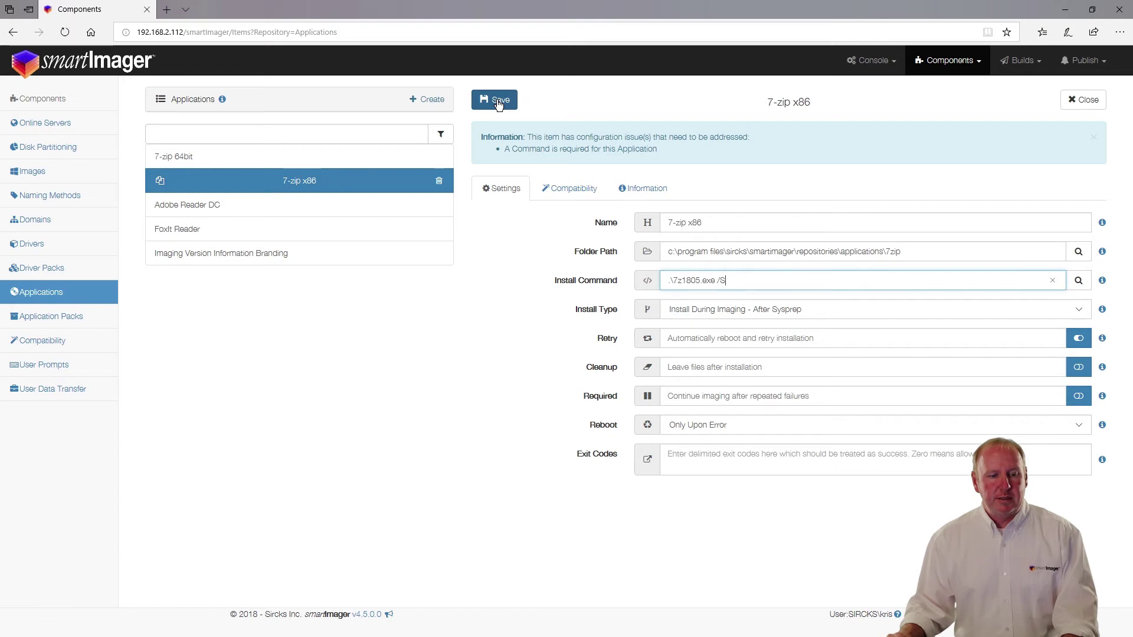
- Apply the 32bit Operating System compatibility to the 7-zip x86 application and save it
{"action": "left_click", "coordinate": [558, 177]}
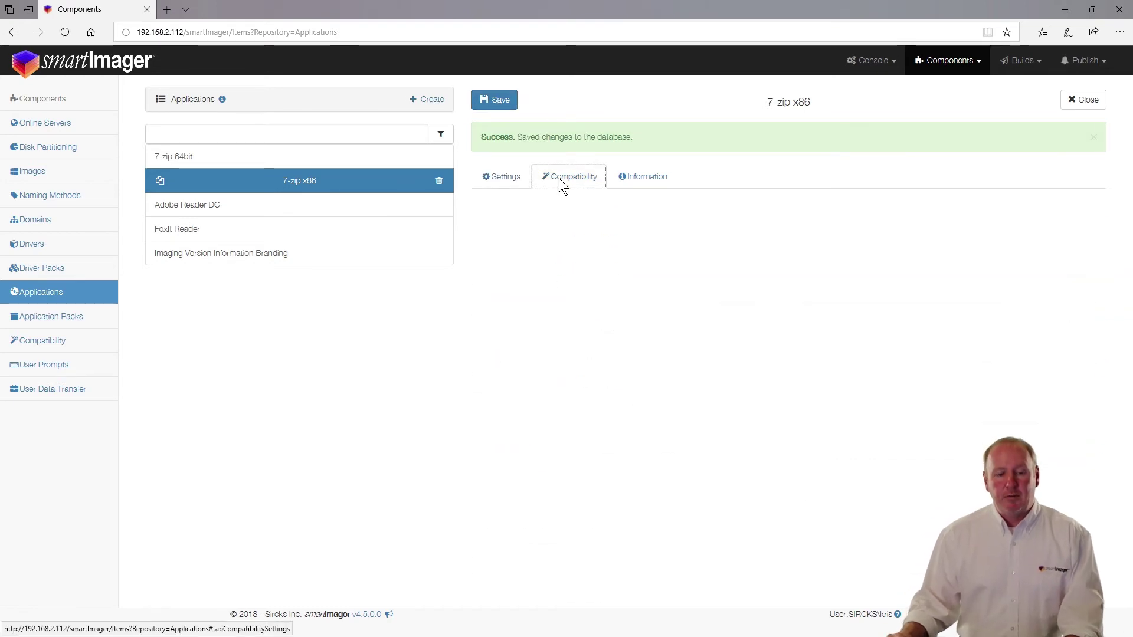
{"action": "left_click", "coordinate": [1065, 258]}
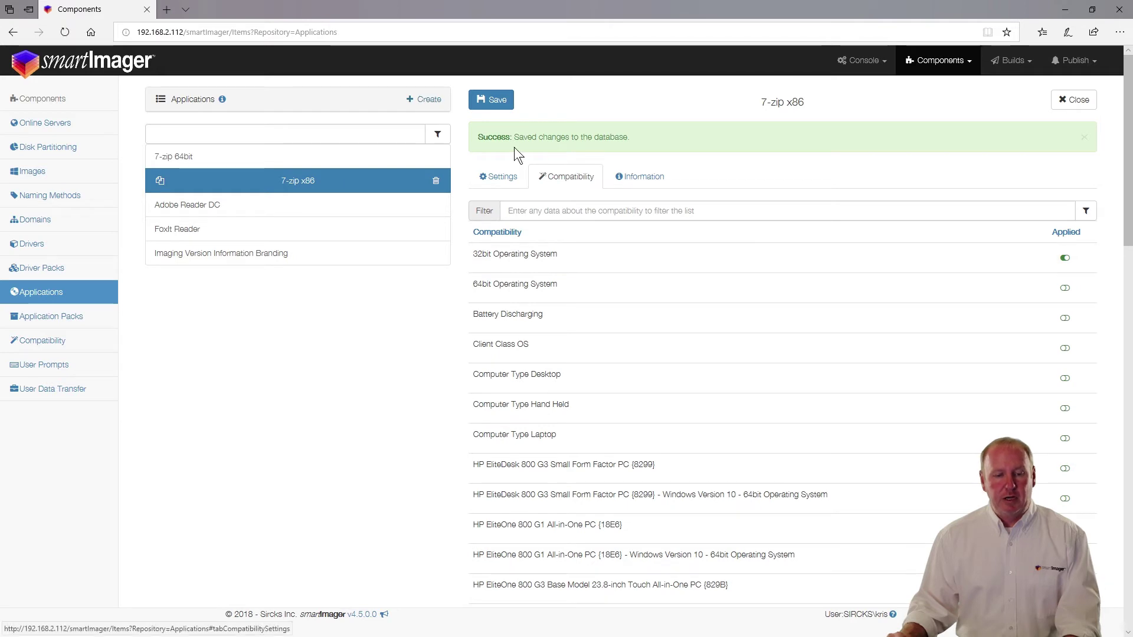
{"action": "left_click", "coordinate": [487, 100]}
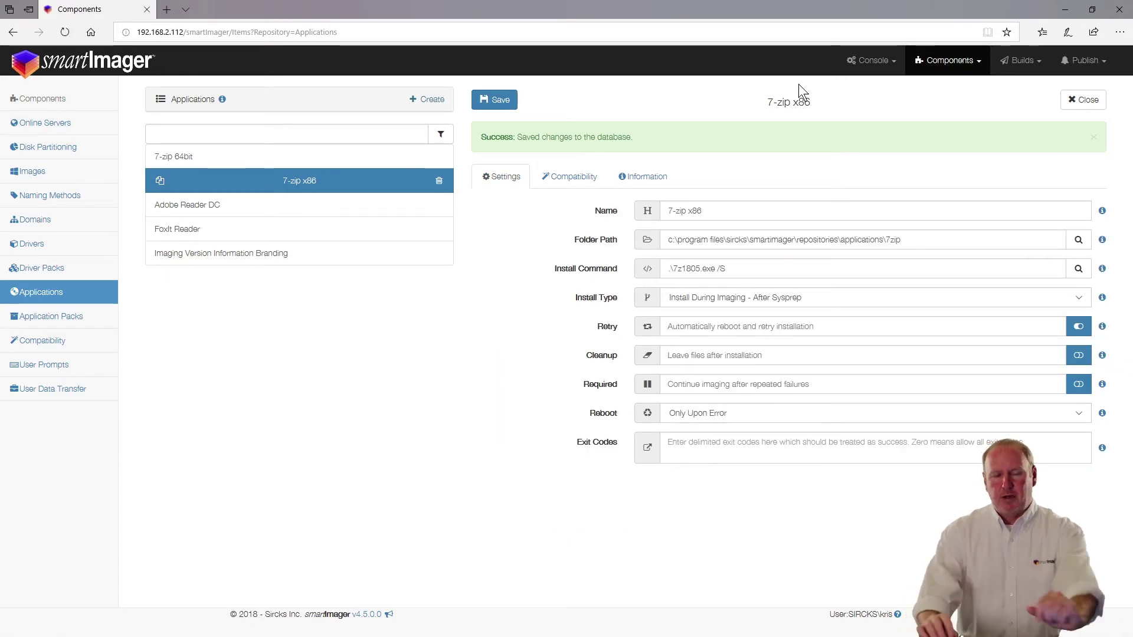
- Compare the 7-zip 64bit and x86 settings with the installers in C:\Apps\7zip on the remote computer, and close the application
{"action": "left_click", "coordinate": [246, 154]}
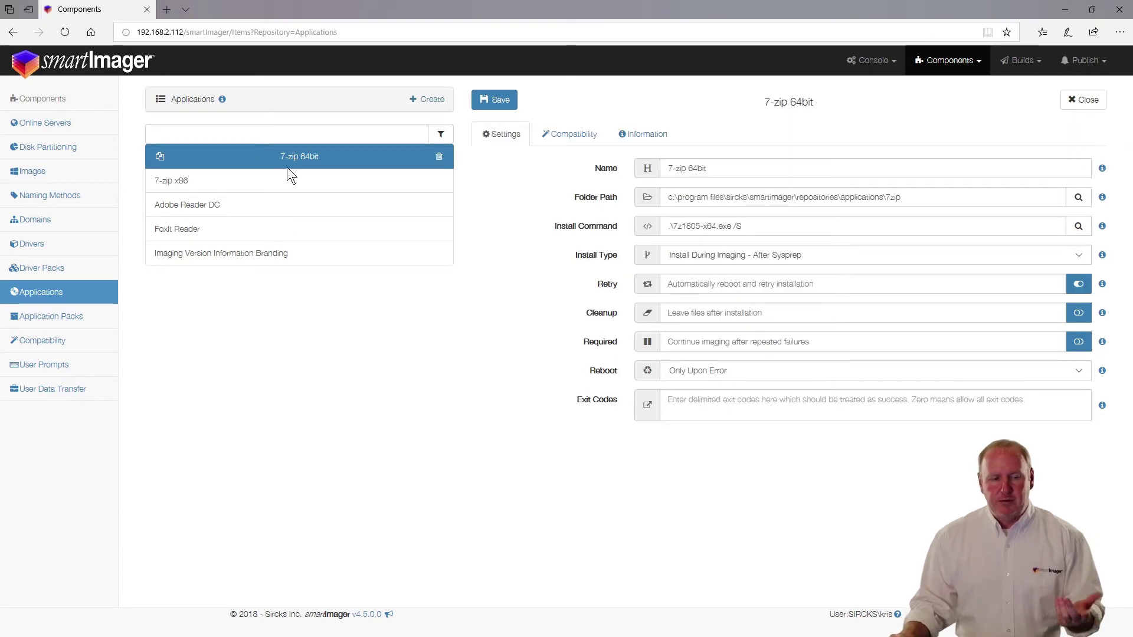
{"action": "left_click", "coordinate": [356, 187]}
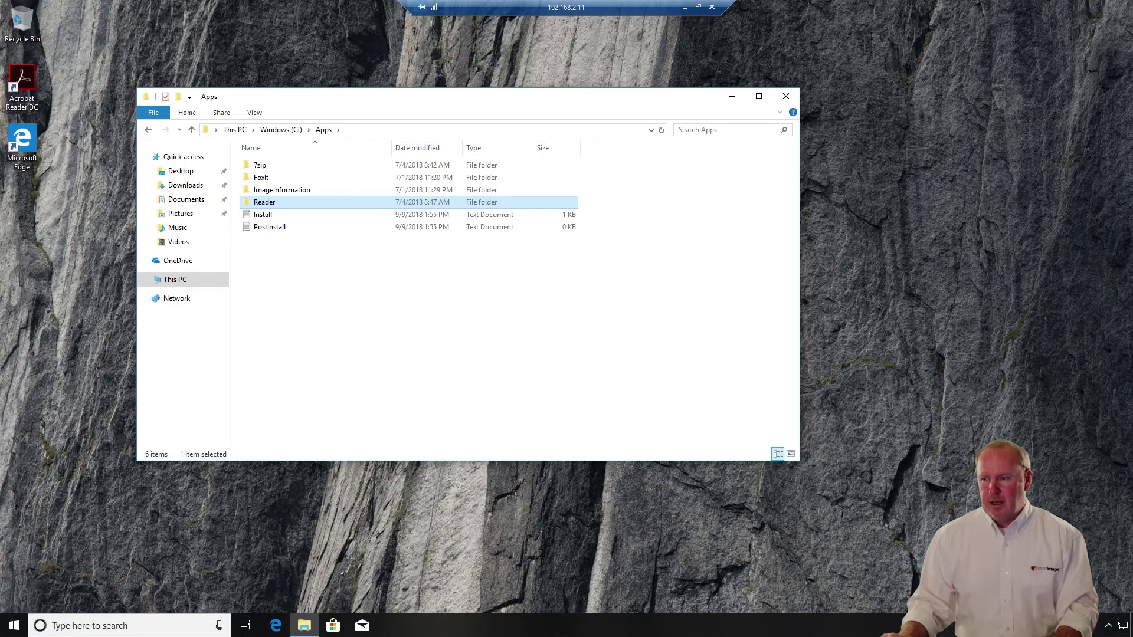
{"action": "double_click", "coordinate": [272, 162]}
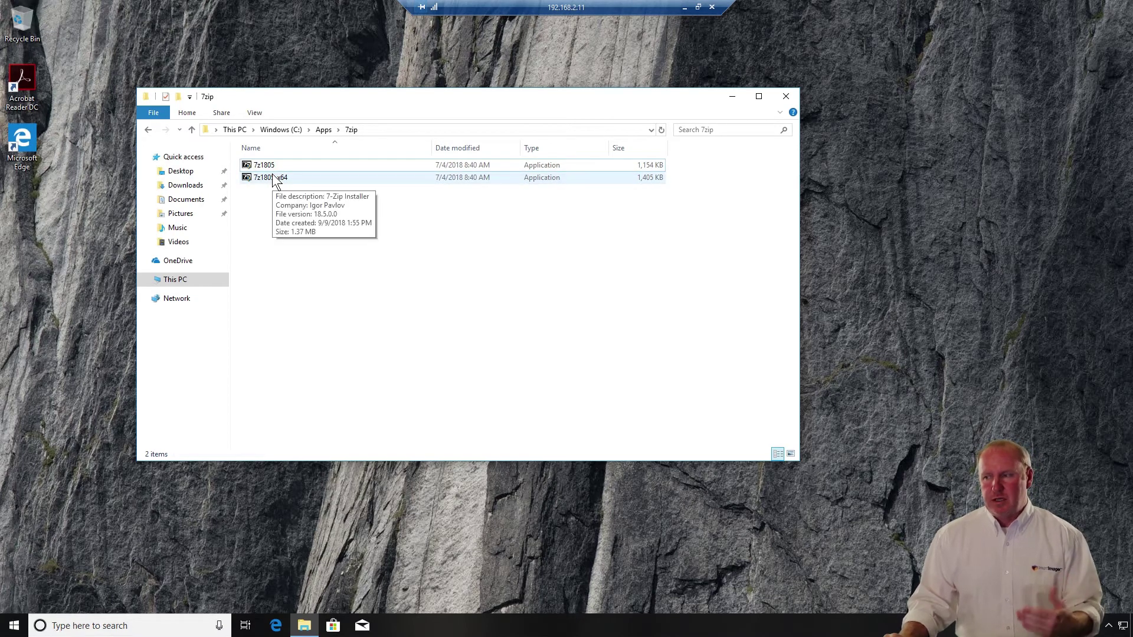
{"action": "left_click", "coordinate": [324, 130]}
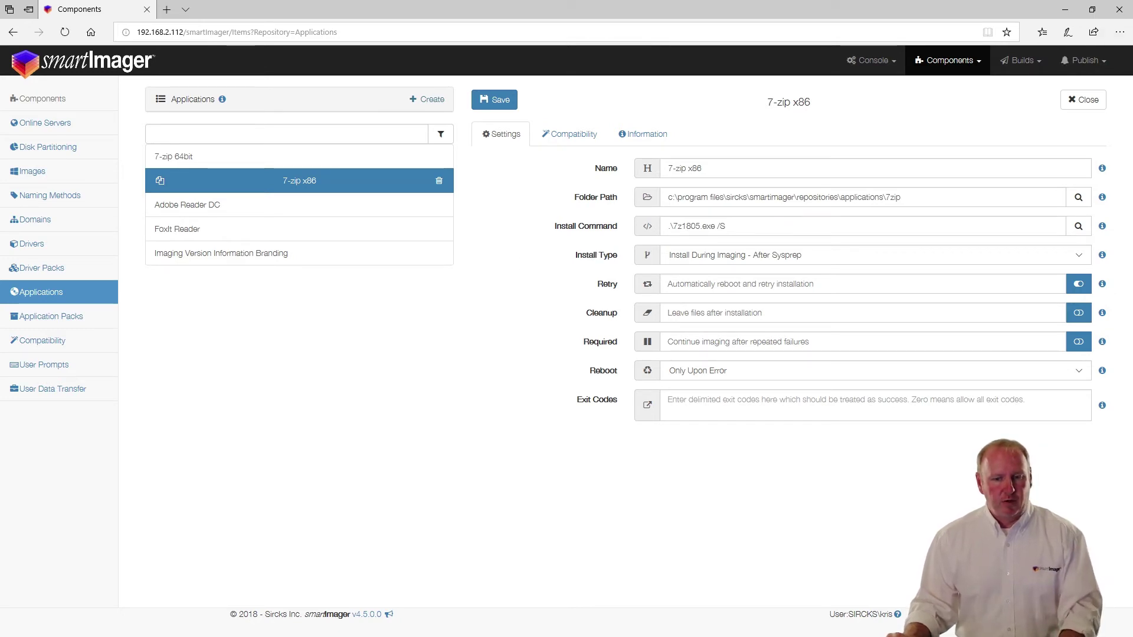
{"action": "left_click", "coordinate": [1098, 107]}
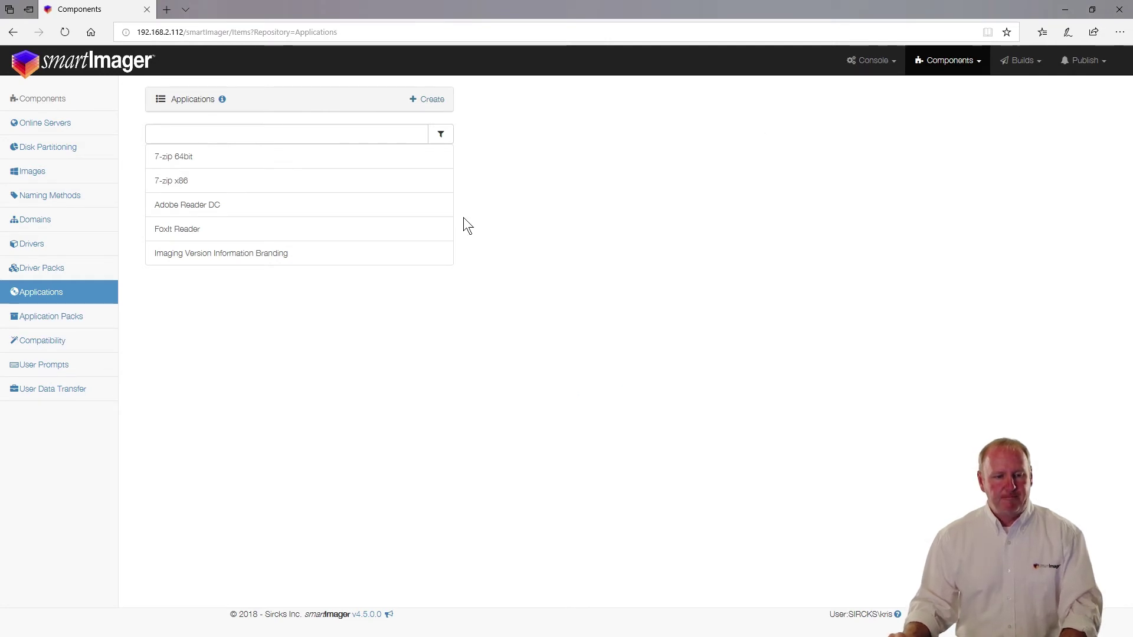
- Create a new application and correct its name to "Keepass"
{"action": "left_click", "coordinate": [427, 99]}
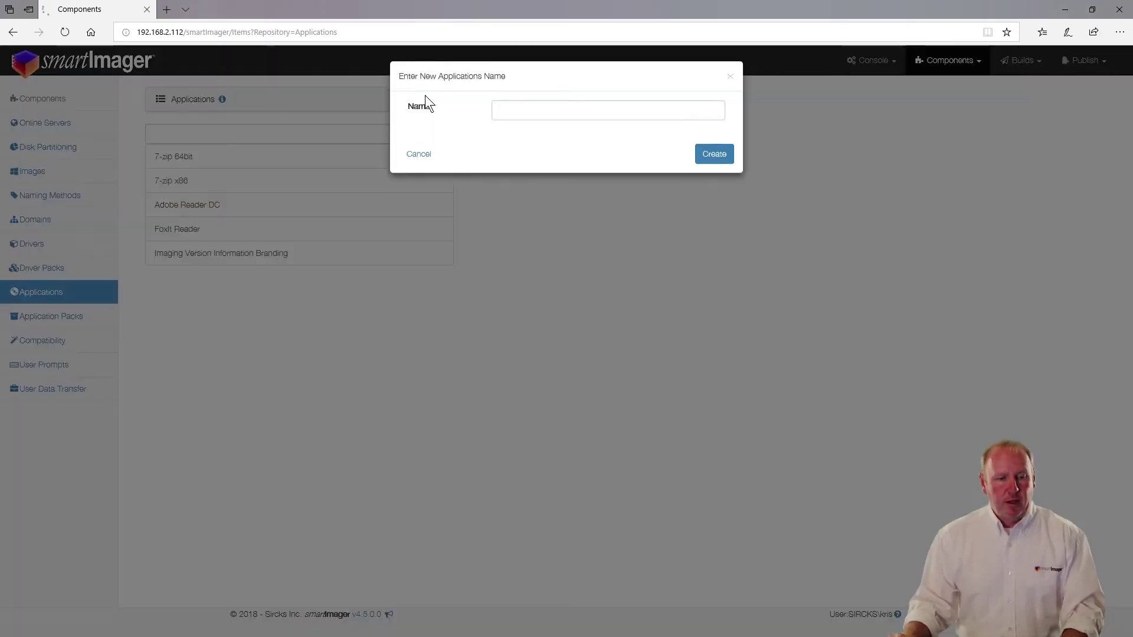
{"action": "left_click", "coordinate": [509, 113]}
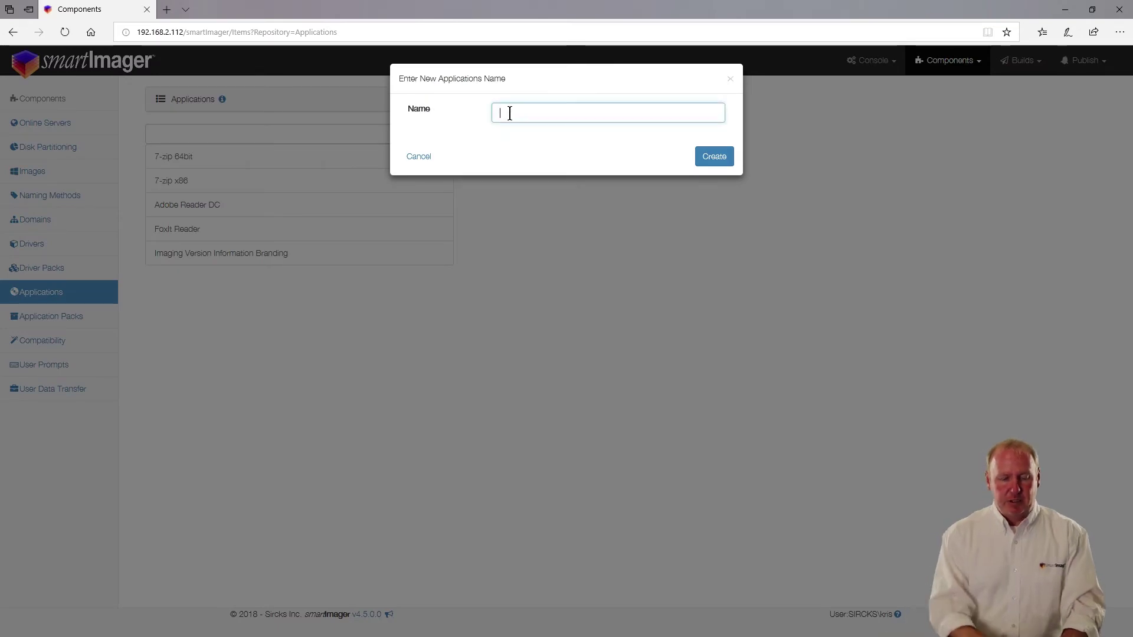
{"action": "type", "text": "Key"}
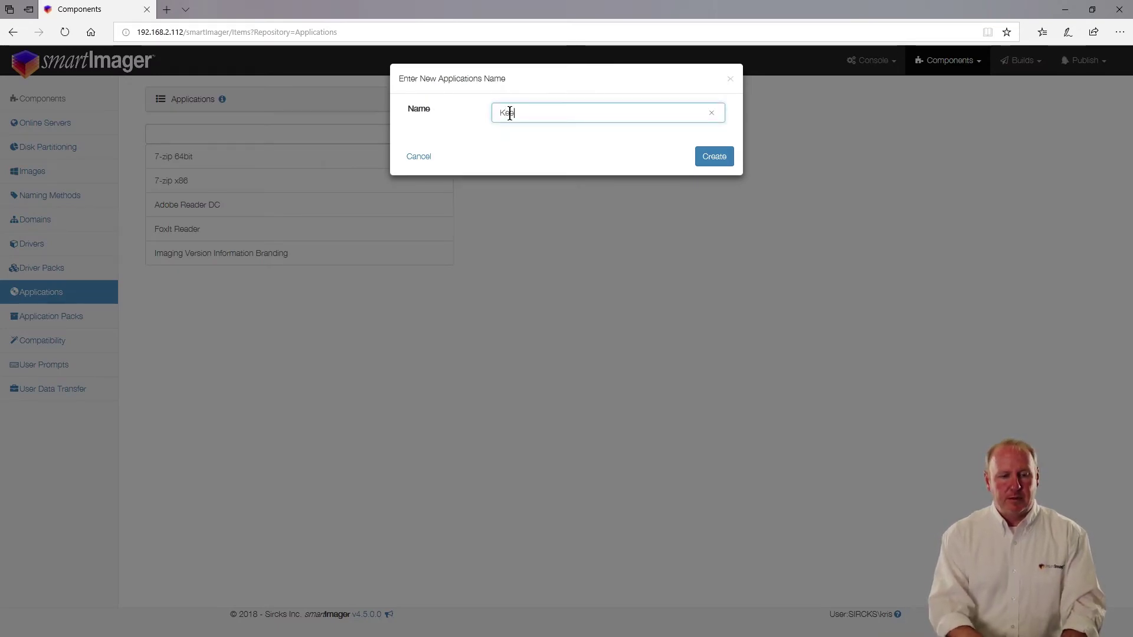
{"action": "type", "text": "ppass"}
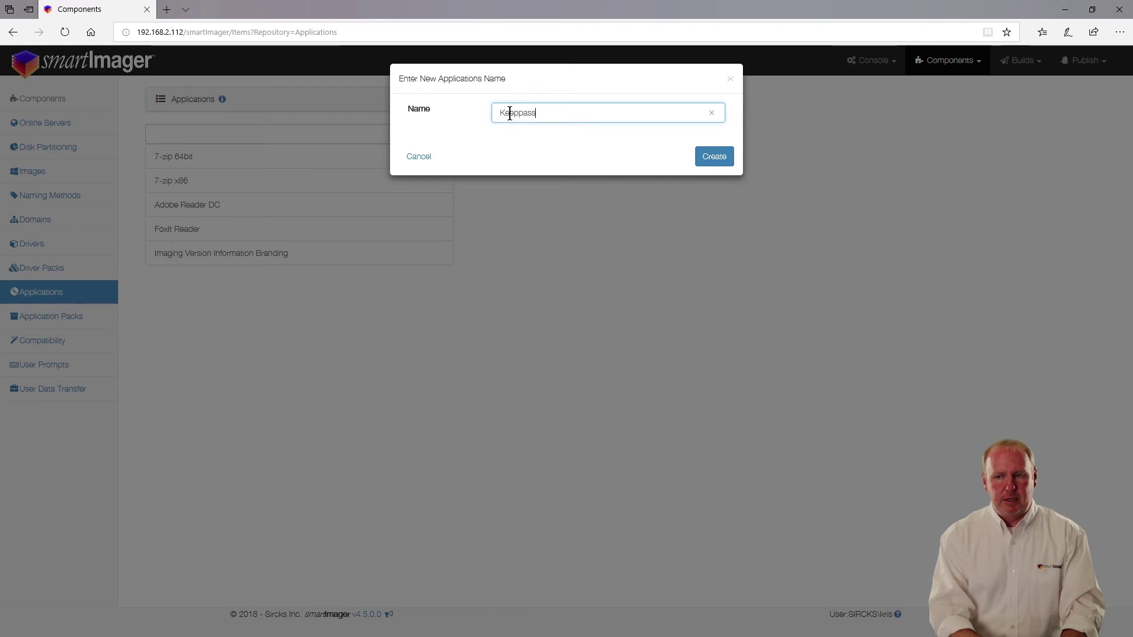
{"action": "key", "text": "Return"}
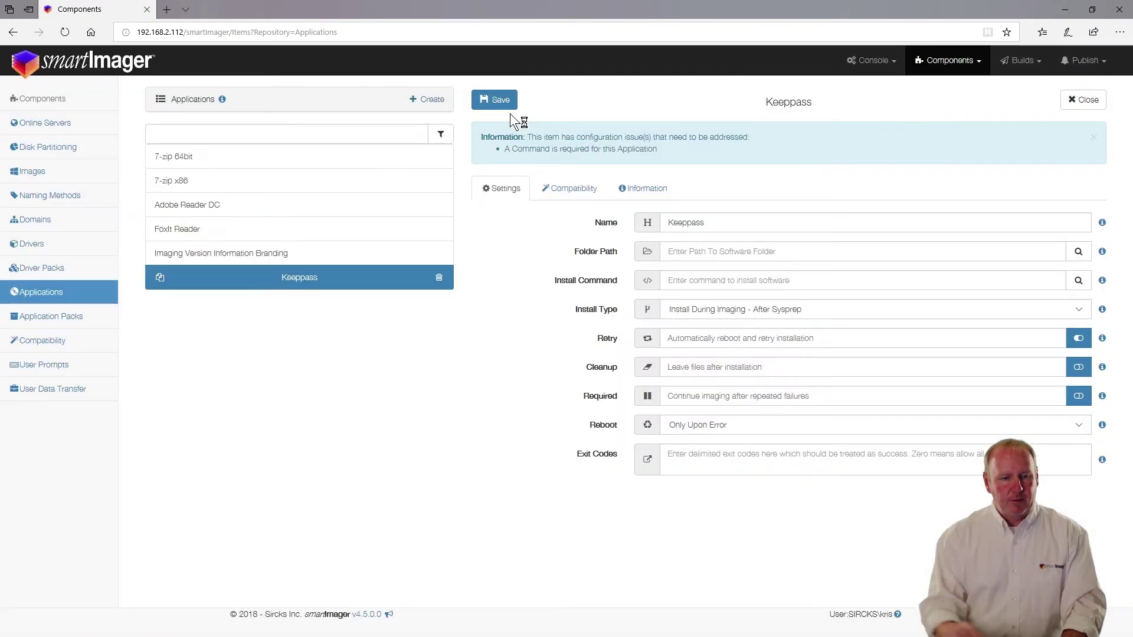
{"action": "left_click", "coordinate": [685, 225]}
{"action": "key", "text": "BackSpace"}
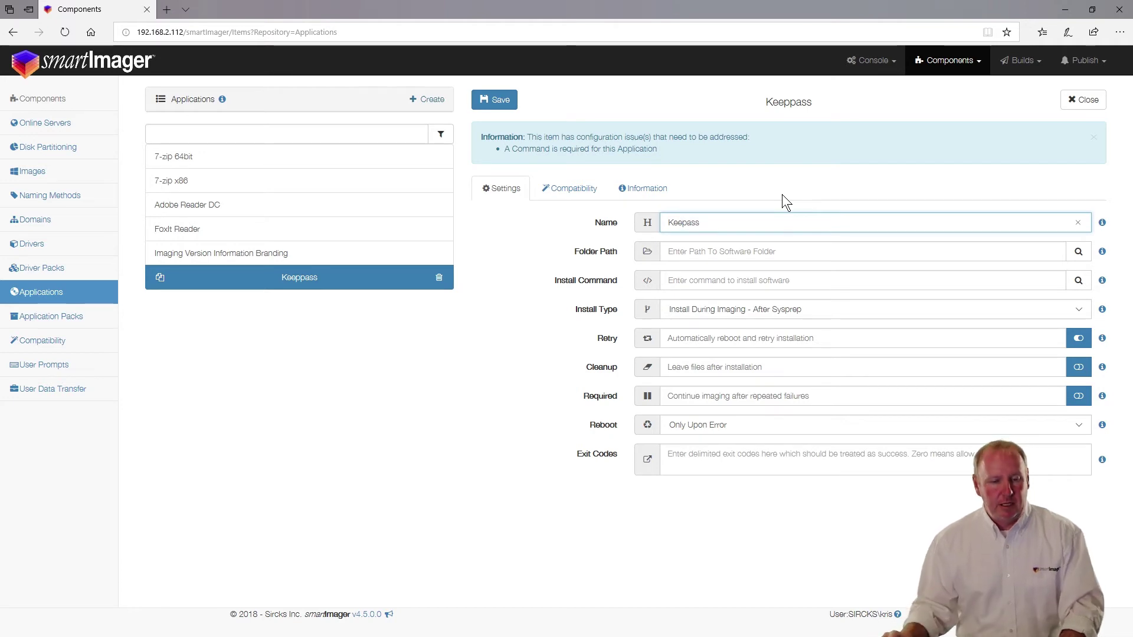
- Set the Keepass folder path to the keepass folder in the Applications repository and choose KeePass-2.39.1-Setup.exe as the install file
{"action": "left_click", "coordinate": [1078, 251]}
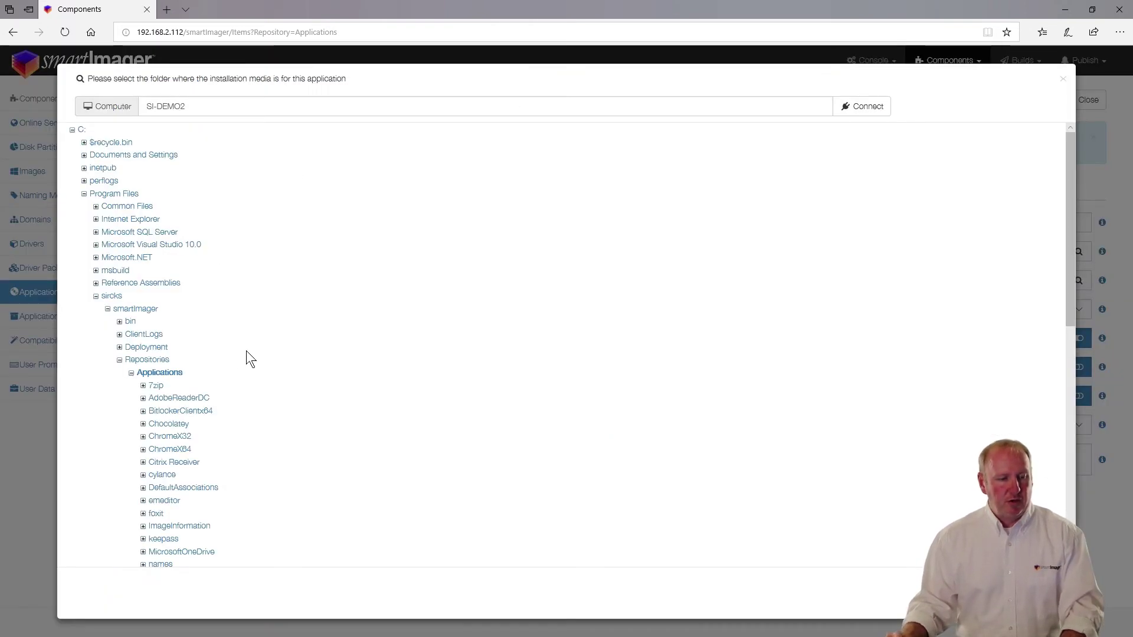
{"action": "scroll", "coordinate": [225, 415], "scroll_direction": "down", "scroll_amount": 1}
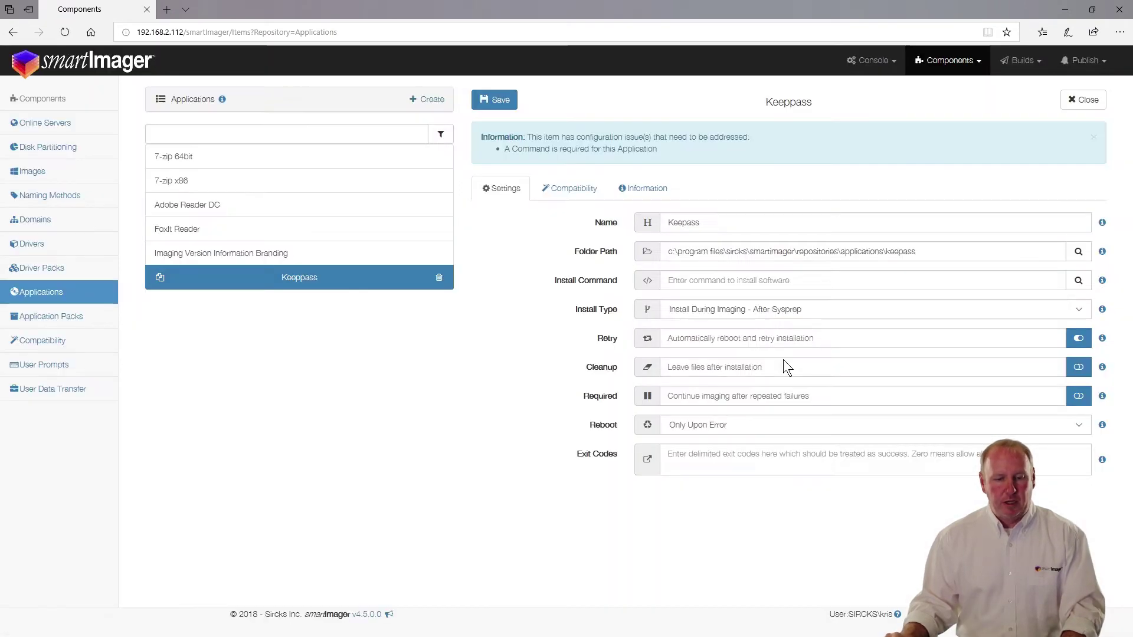
{"action": "left_click", "coordinate": [1079, 280]}
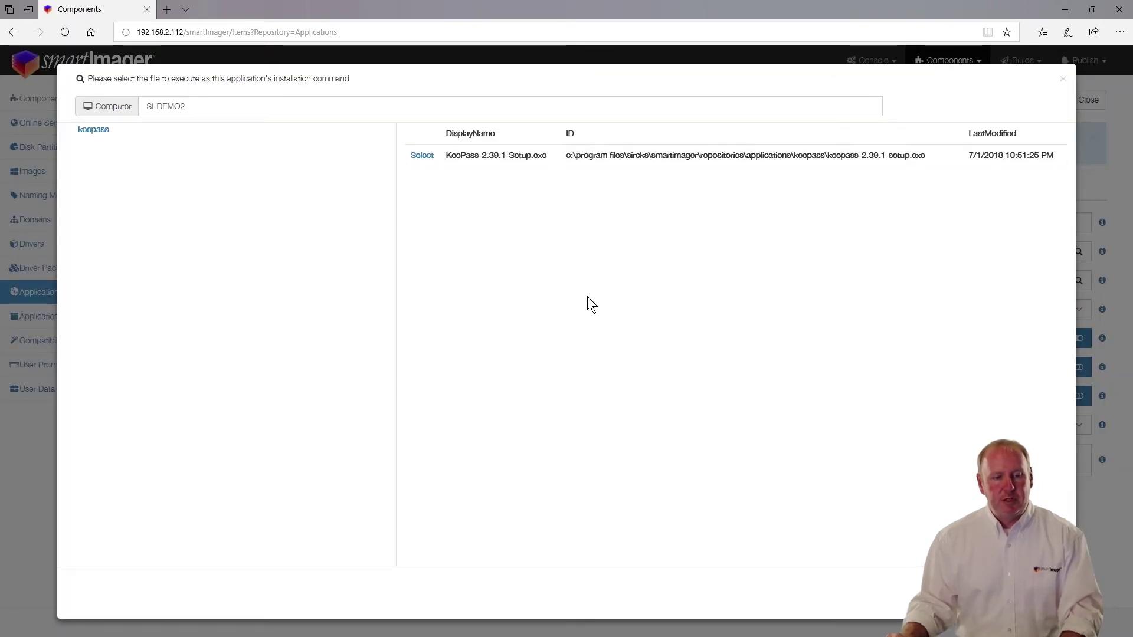
{"action": "left_click", "coordinate": [422, 155]}
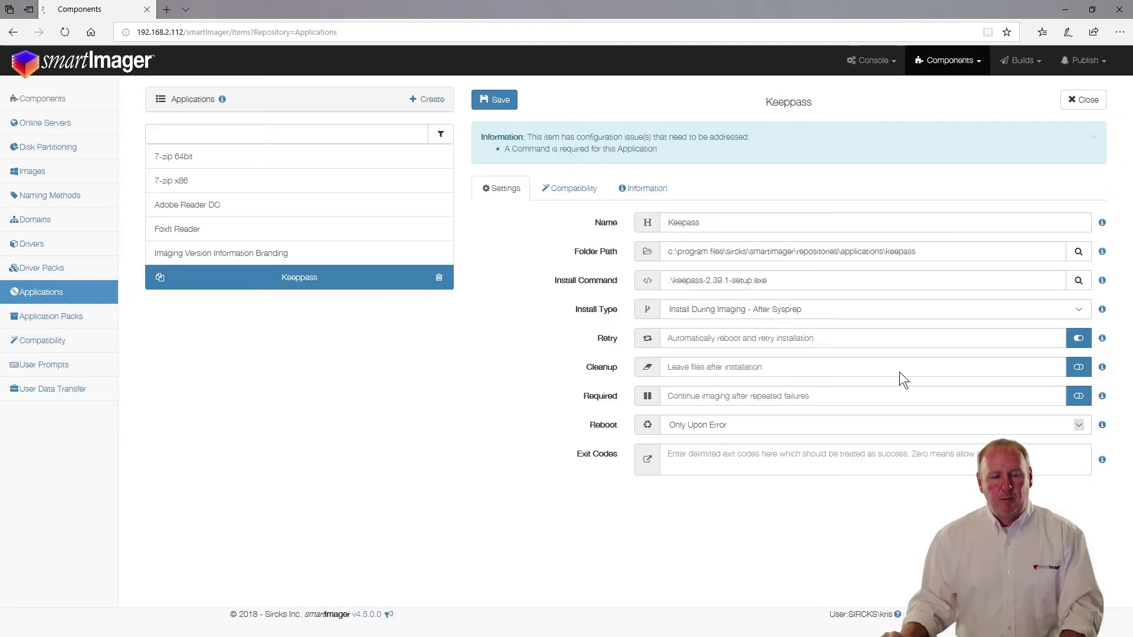
- Complete the Keepass install command as ".\keepass-2.39.1-setup.exe /verysilent /norestart", and save and close the application
{"action": "left_click", "coordinate": [821, 284]}
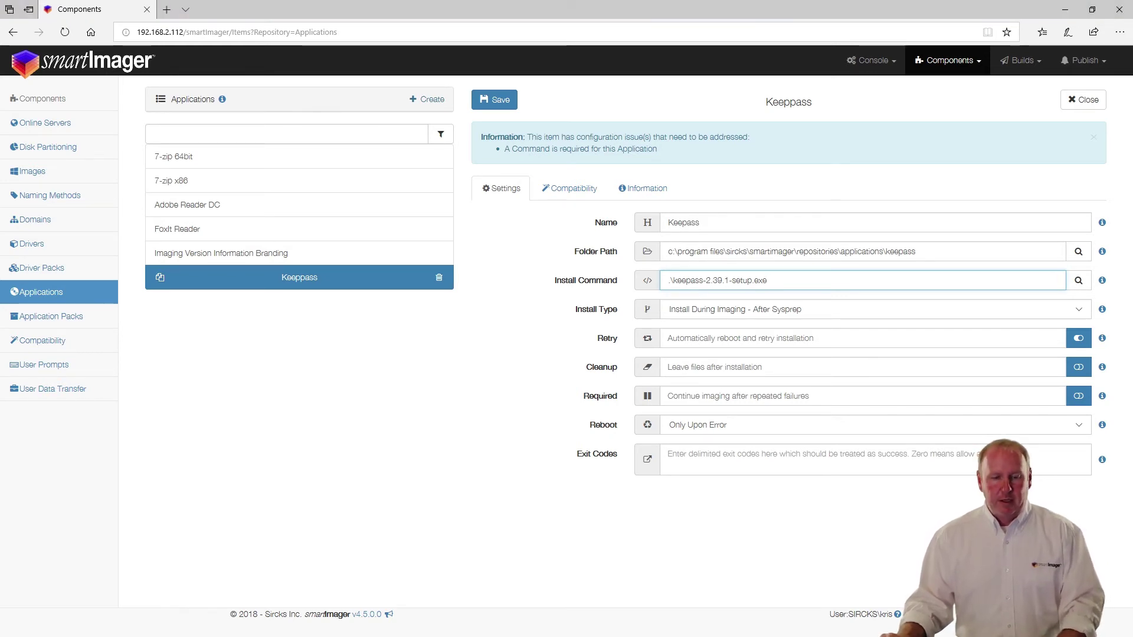
{"action": "left_click", "coordinate": [819, 277]}
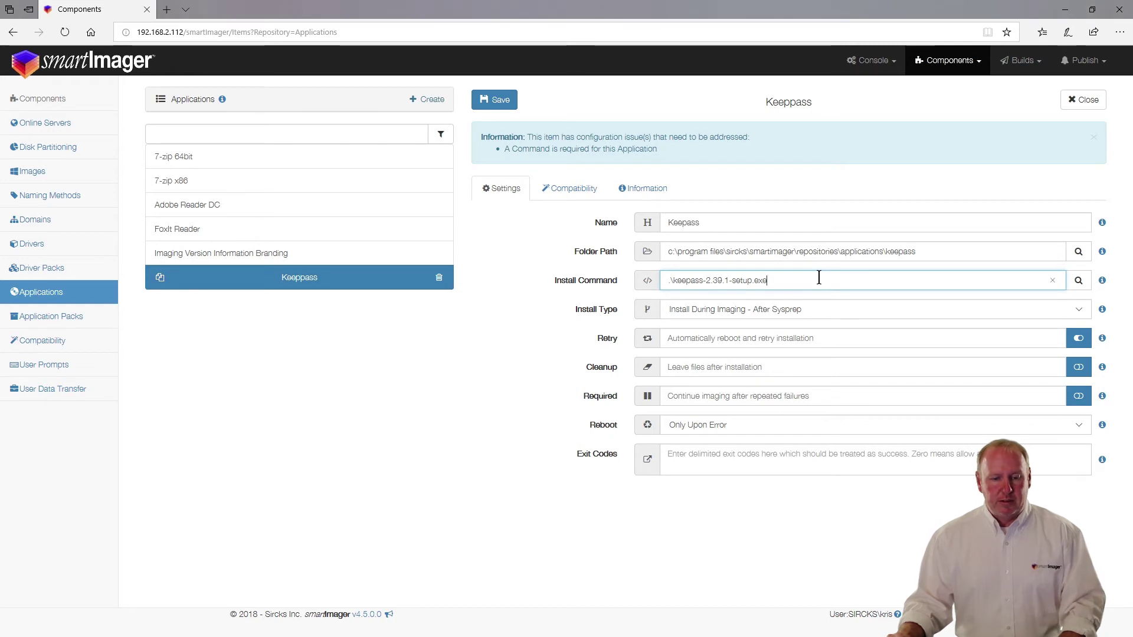
{"action": "type", "text": "/verysilent /norestart"}
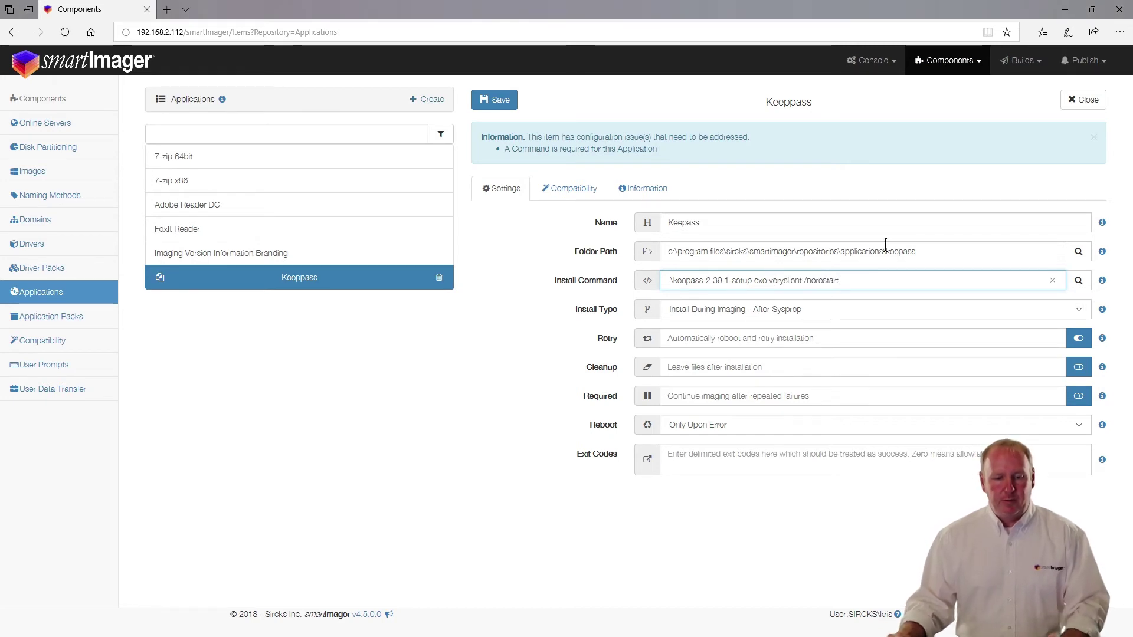
{"action": "type", "text": "/"}
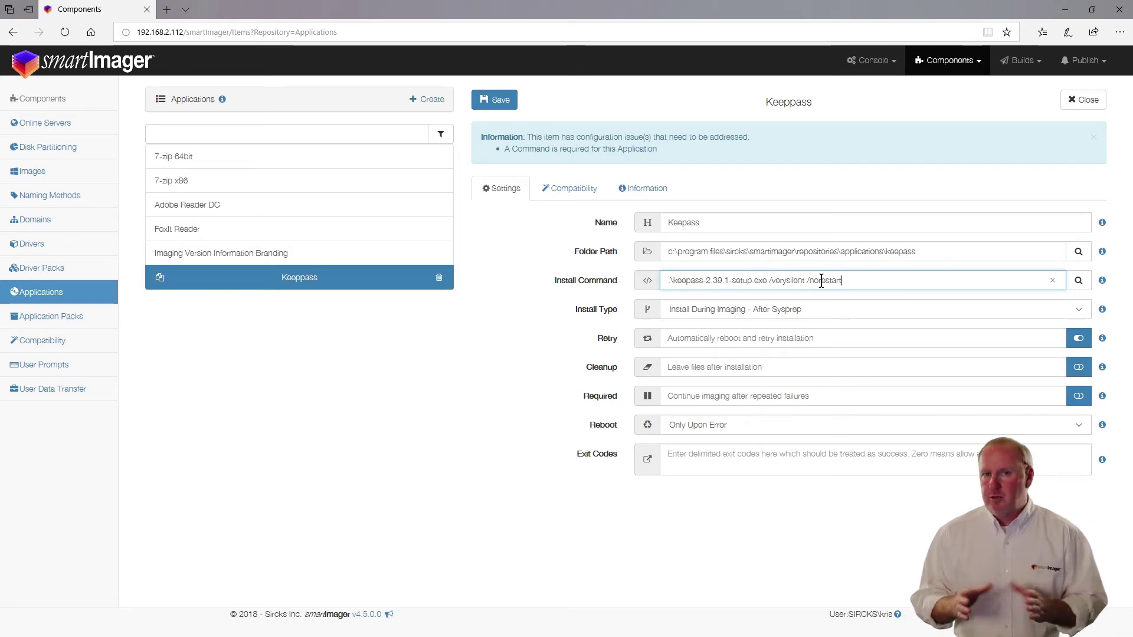
{"action": "left_click", "coordinate": [500, 99]}
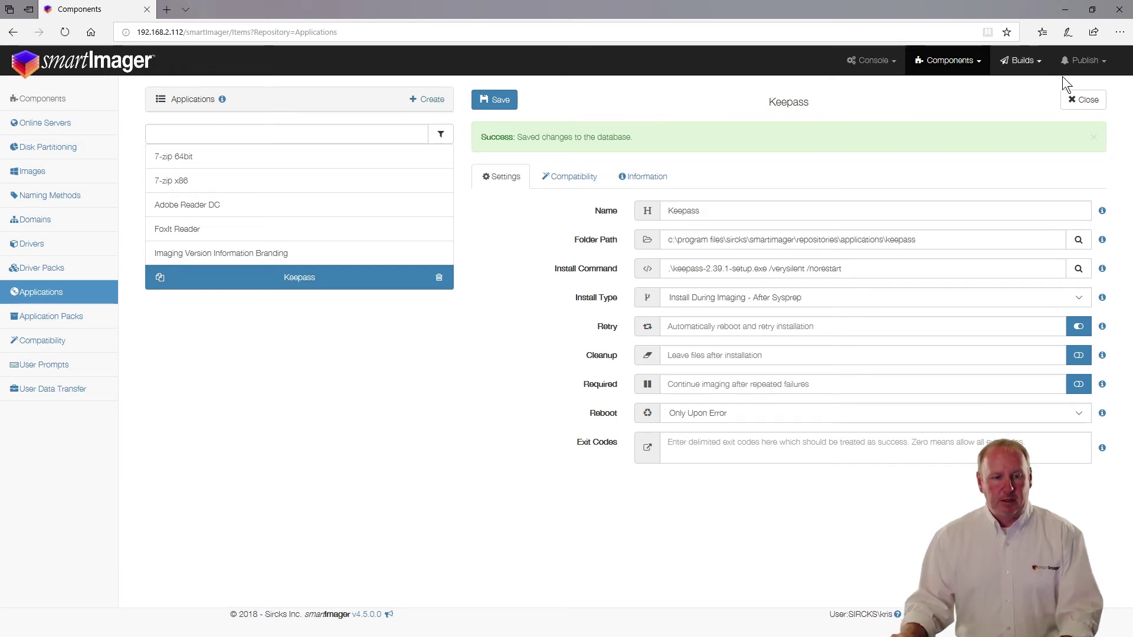
{"action": "left_click", "coordinate": [1088, 99]}
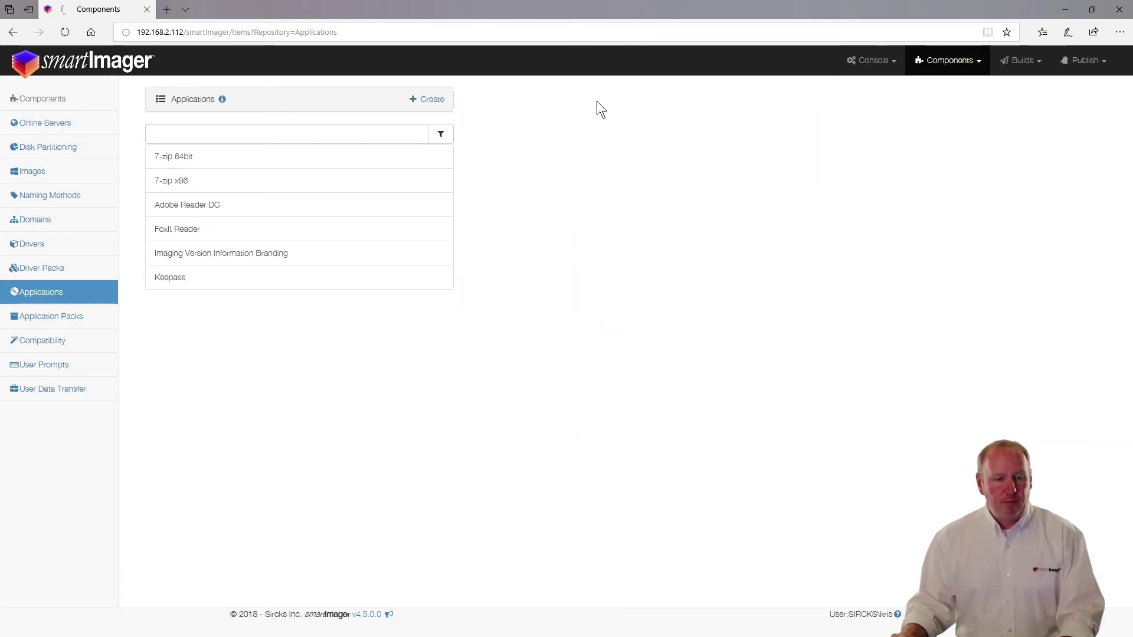
- Create a new application and correct its name to "Chrome 32 bit"
{"action": "left_click", "coordinate": [433, 100]}
{"action": "left_click", "coordinate": [576, 110]}
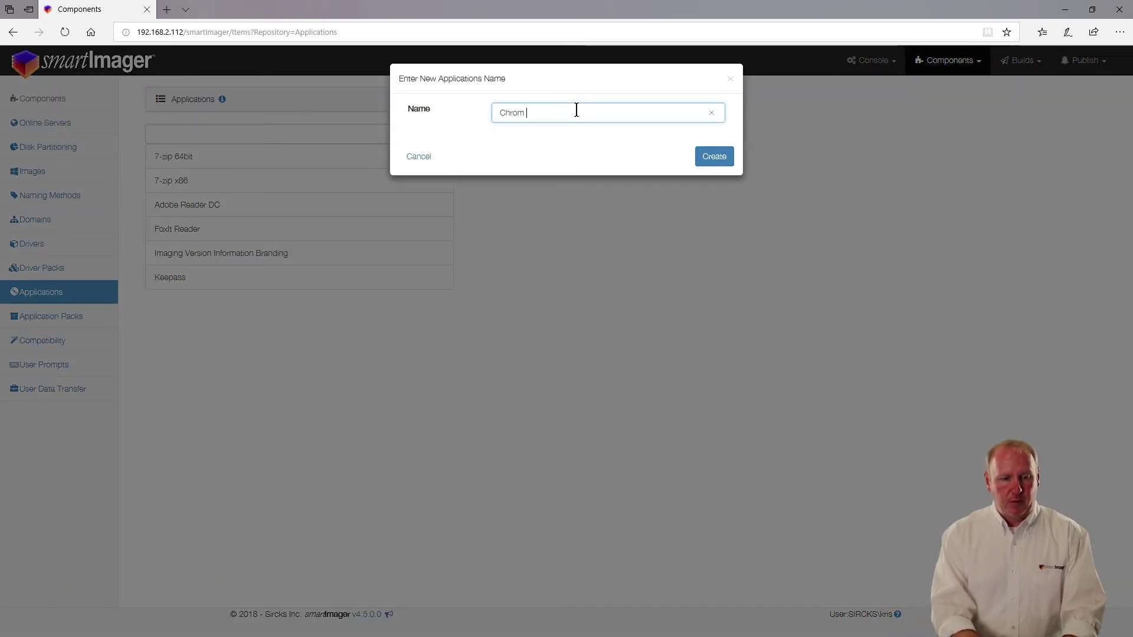
{"action": "type", "text": "Chrom 32 bit"}
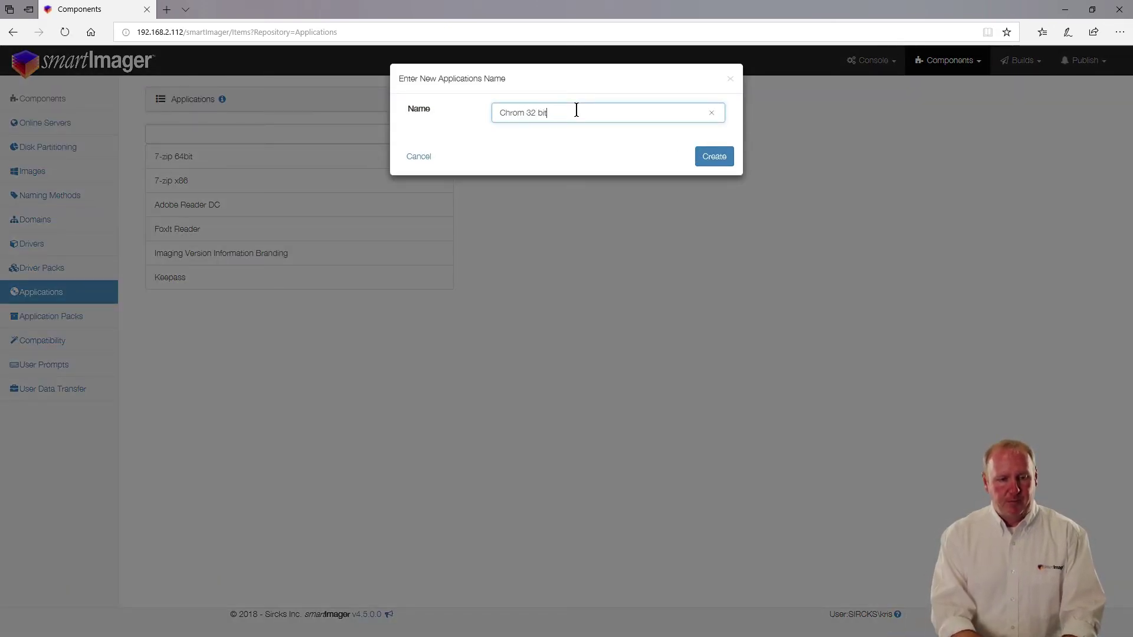
{"action": "key", "text": "Return"}
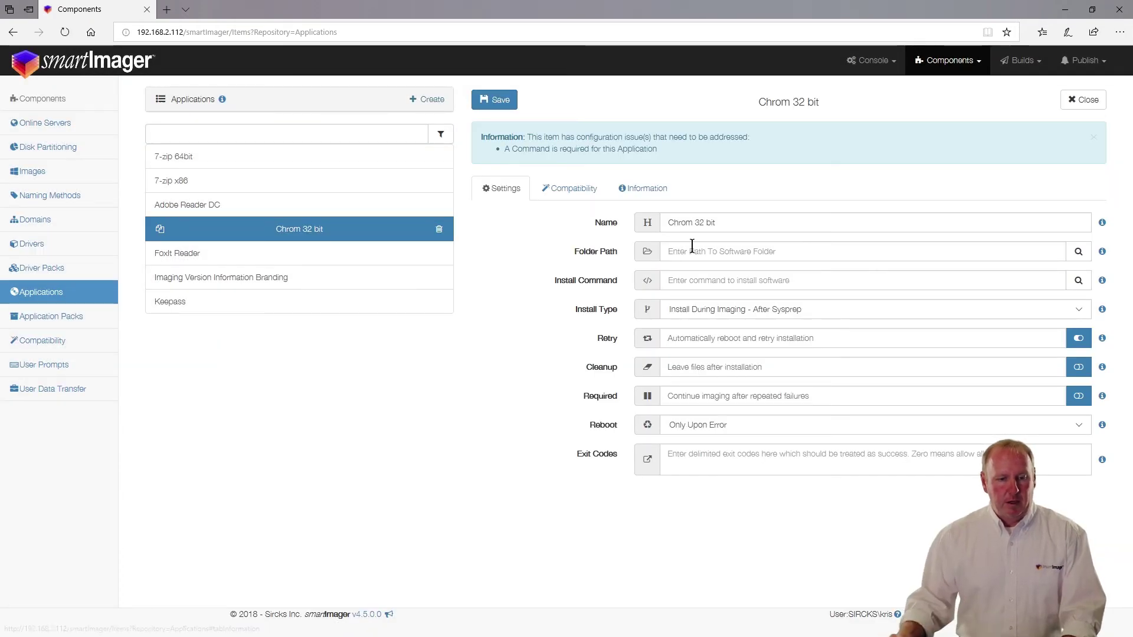
{"action": "left_click", "coordinate": [697, 223]}
{"action": "type", "text": "e"}
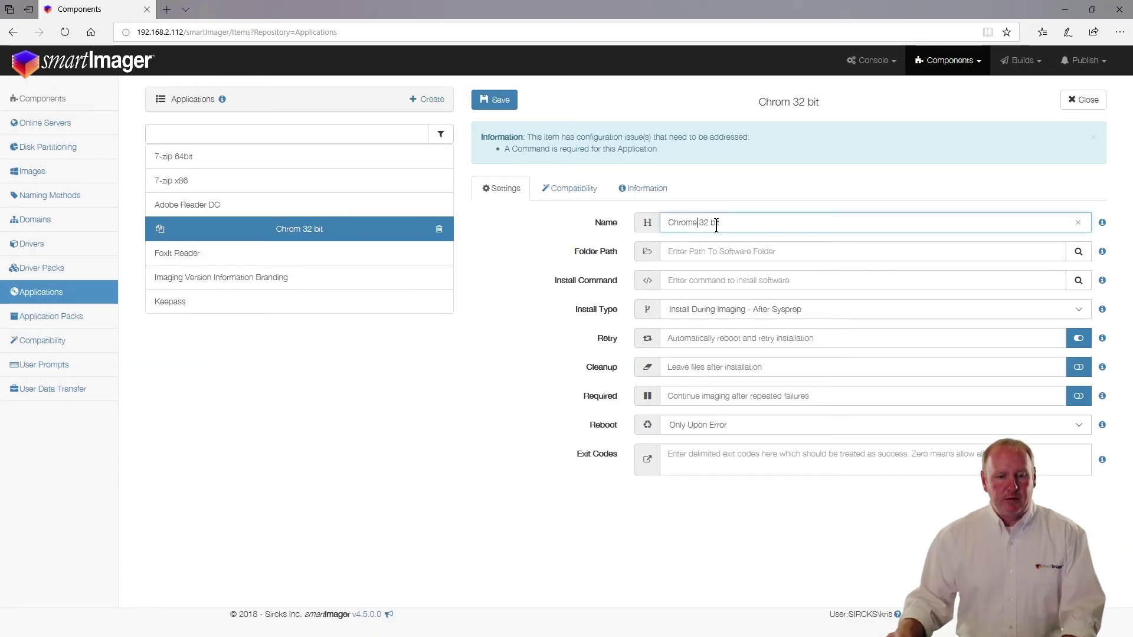
- Set the Chrome 32 bit folder path to the ChromeX32 folder in the Applications repository on SI-DEMO2
{"action": "left_click", "coordinate": [1078, 251]}
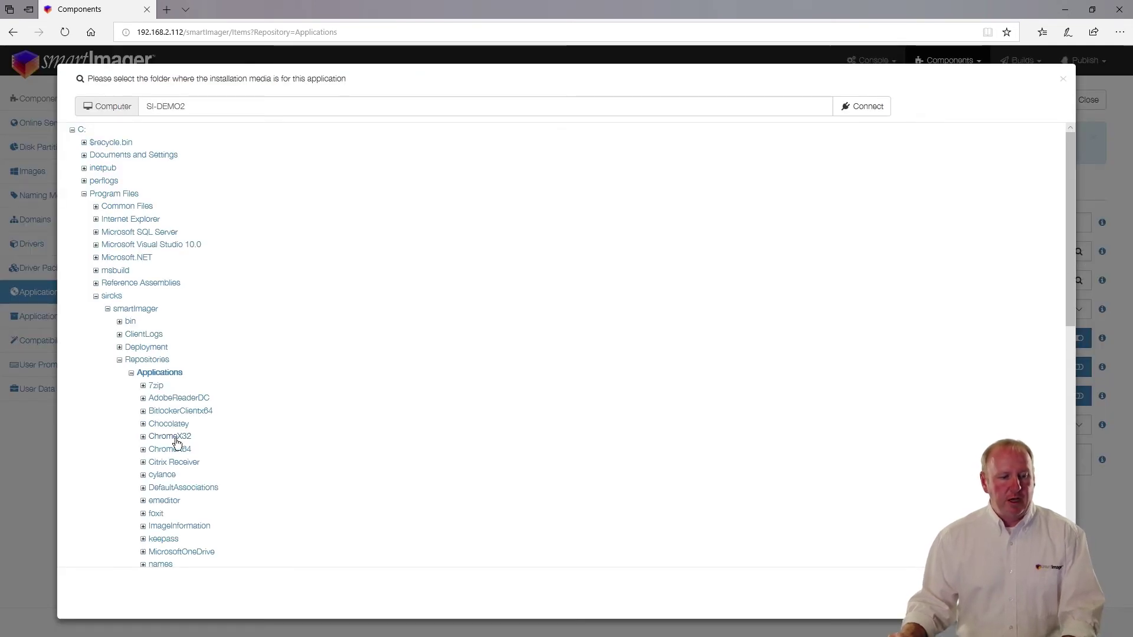
{"action": "left_click", "coordinate": [170, 437]}
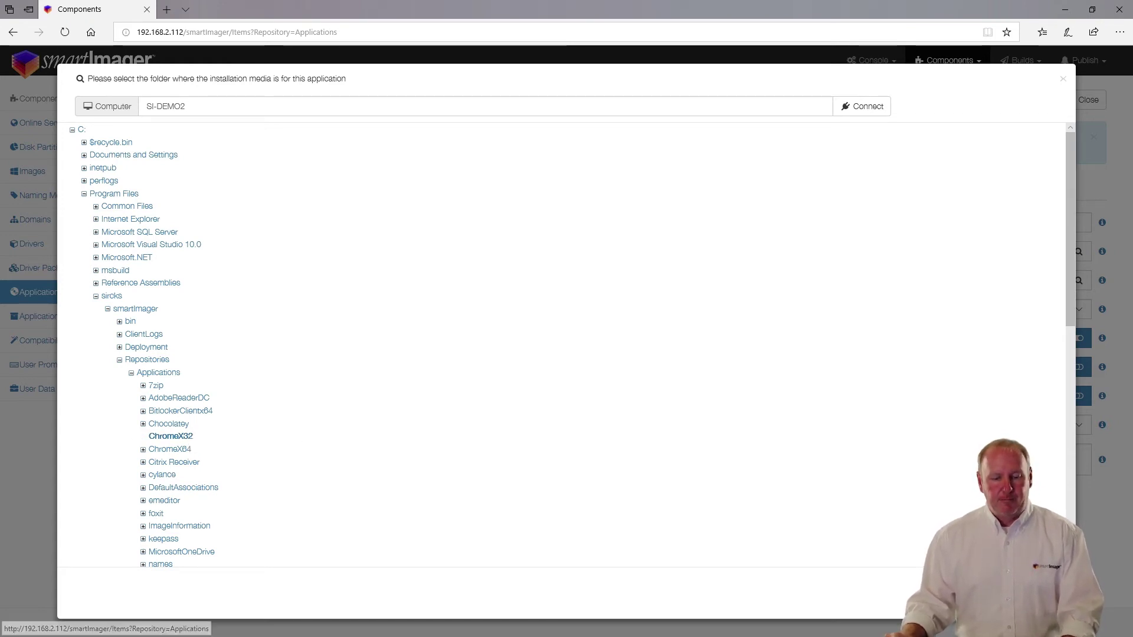
{"action": "left_click", "coordinate": [1039, 593]}
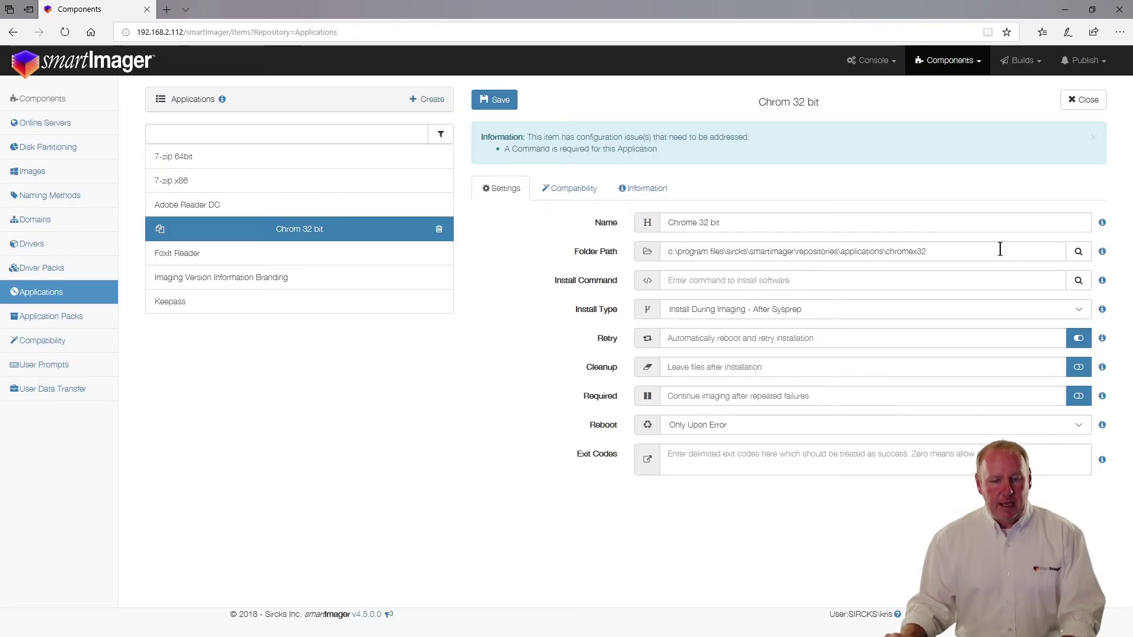
- Choose googlechromestandaloneenterprise.msi from the chromex32 folder as the install file for Chrome 32 bit
{"action": "left_click", "coordinate": [1078, 280]}
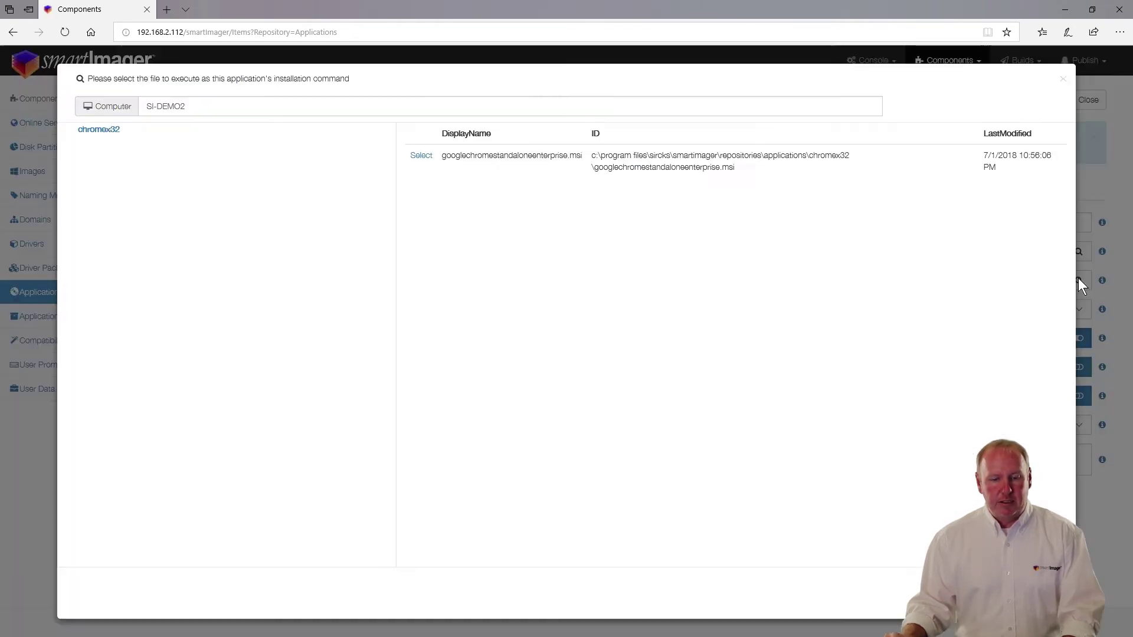
{"action": "left_click", "coordinate": [422, 156]}
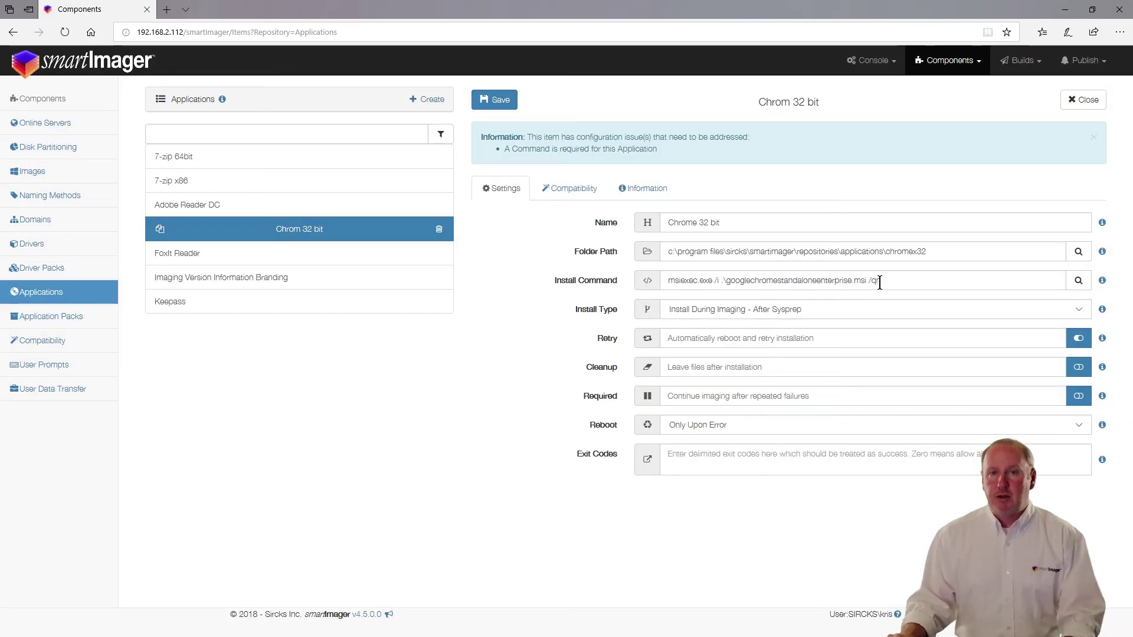
{"action": "double_click", "coordinate": [874, 281]}
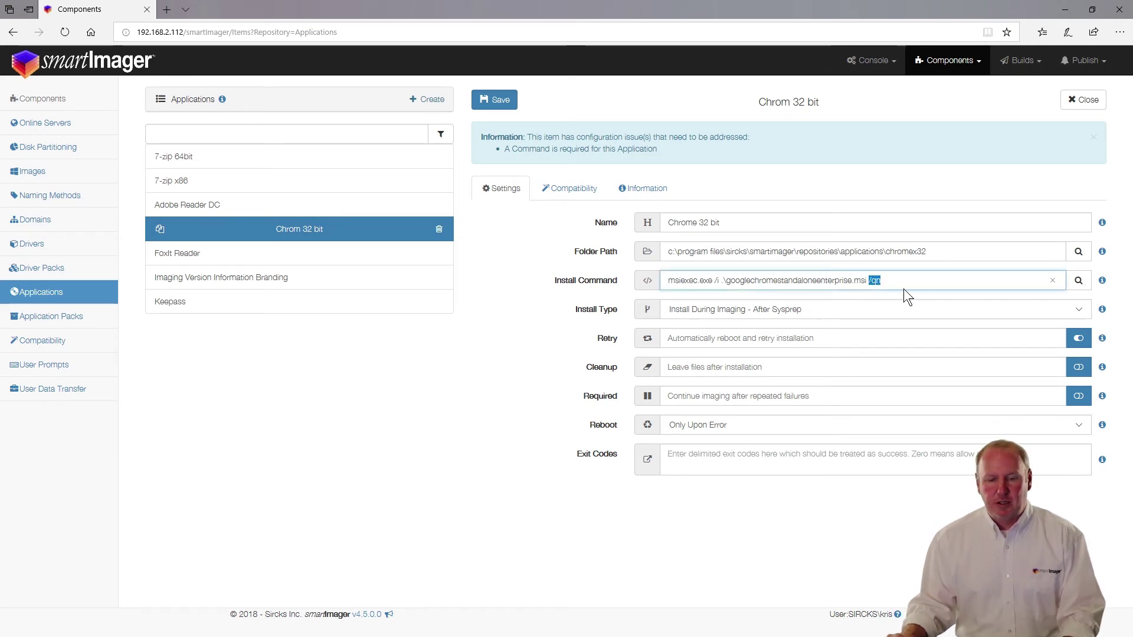
{"action": "type", "text": "/"}
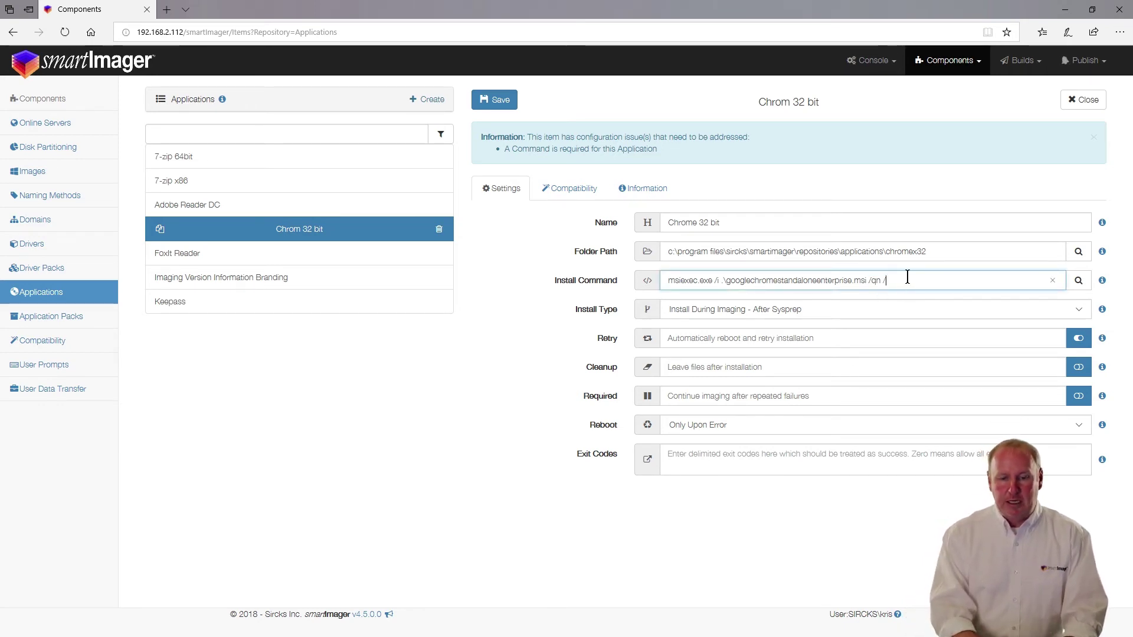
{"action": "type", "text": "nore"}
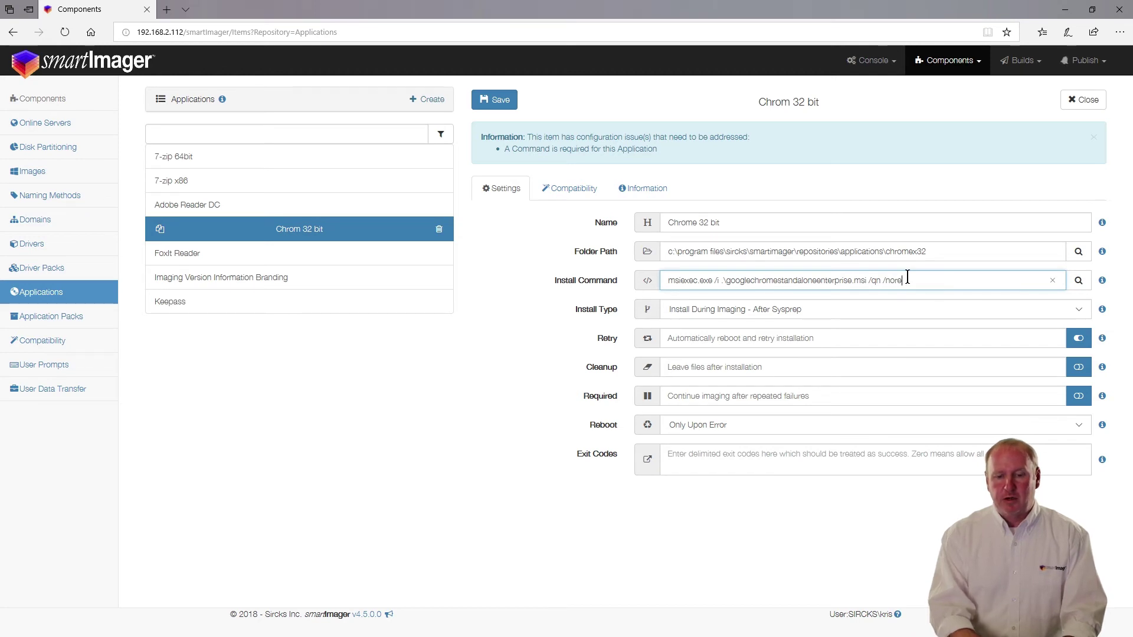
{"action": "type", "text": "sers"}
{"action": "key", "text": "BackSpace"}
{"action": "key", "text": "BackSpace"}
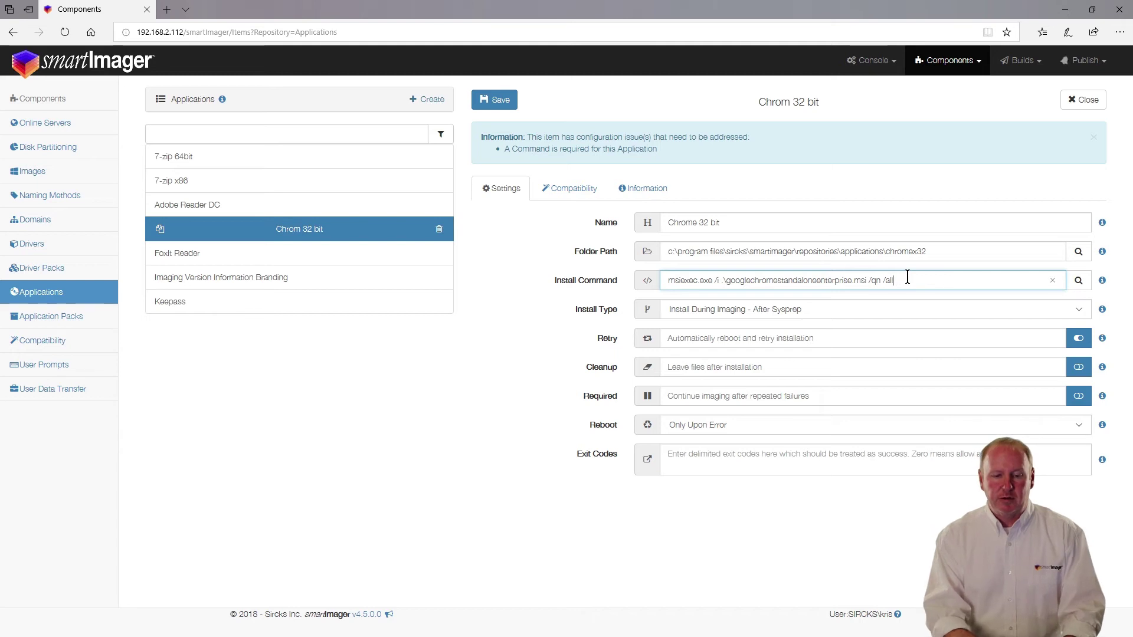
{"action": "key", "text": "BackSpace"}
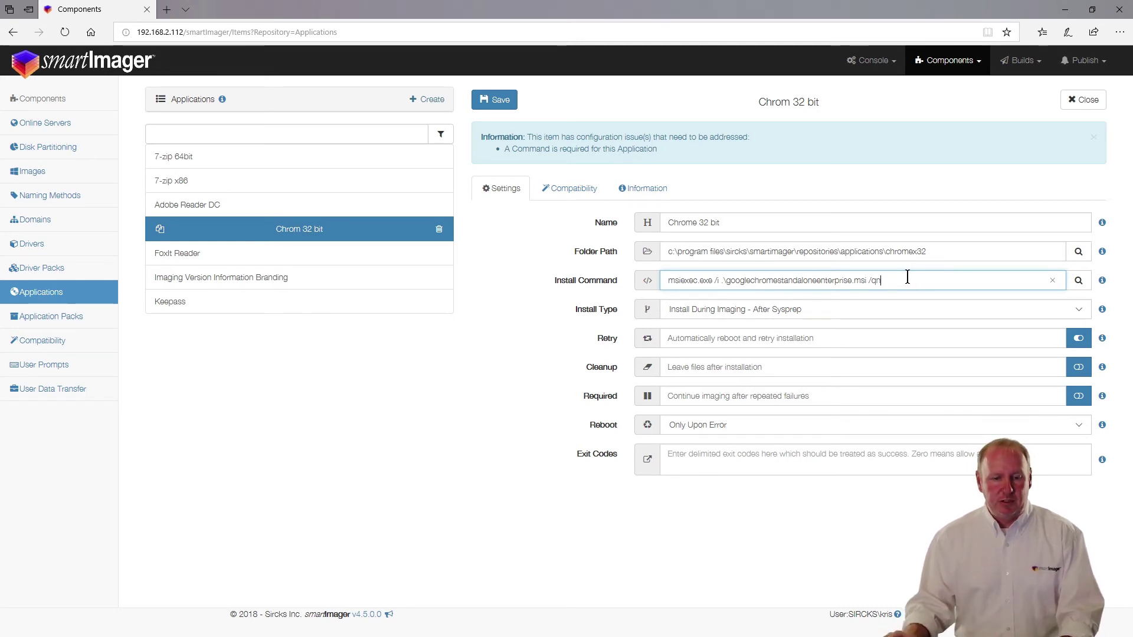
- Save the Chrome 32 bit application, and duplicate it under the name "Chrome 64 bit"
{"action": "left_click", "coordinate": [494, 99]}
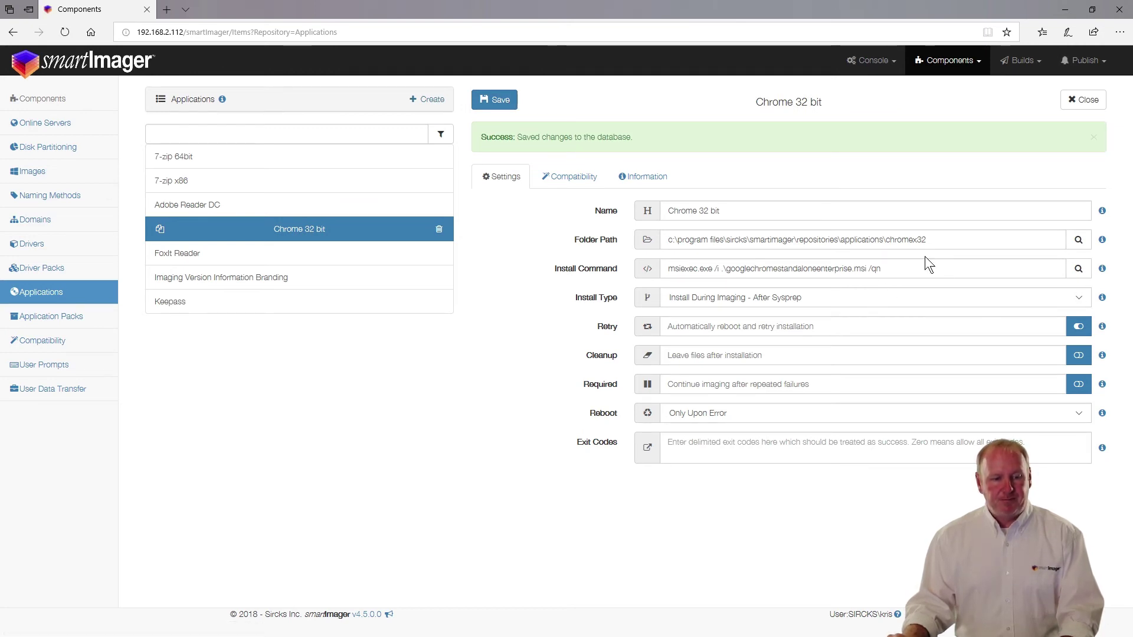
{"action": "left_click", "coordinate": [160, 229]}
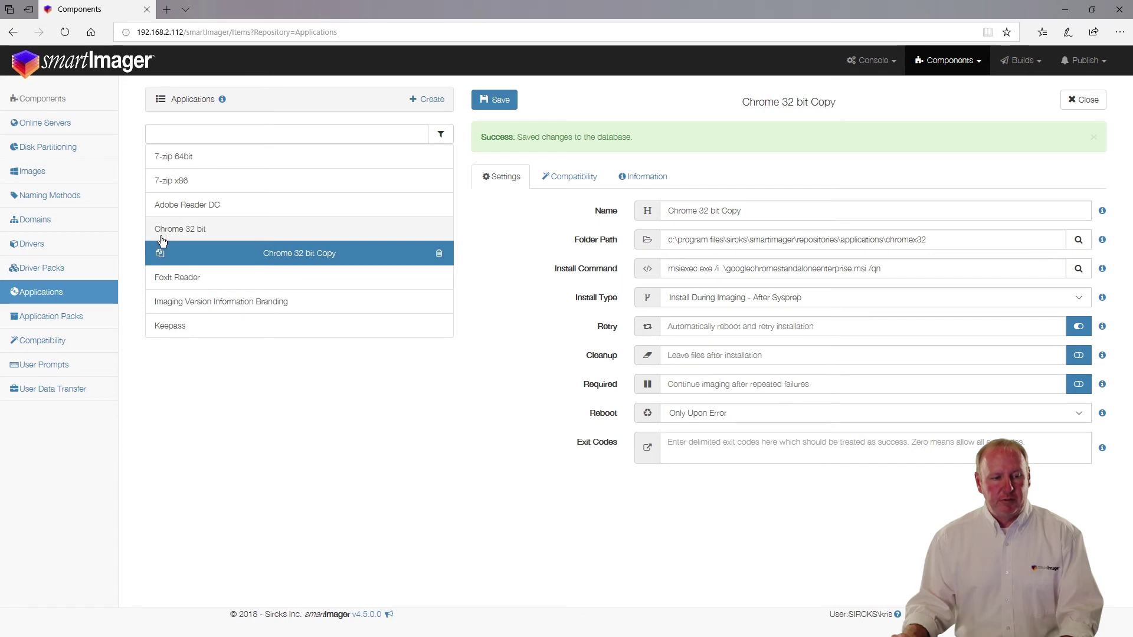
{"action": "left_click_drag", "start_coordinate": [742, 211], "coordinate": [704, 210]}
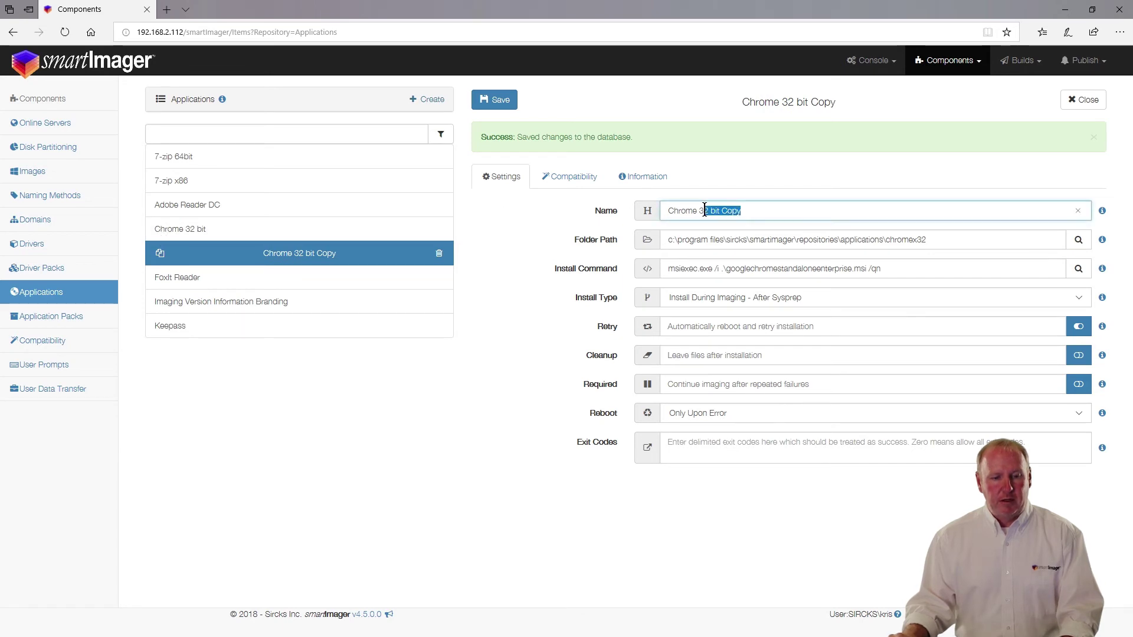
{"action": "type", "text": "64 bit"}
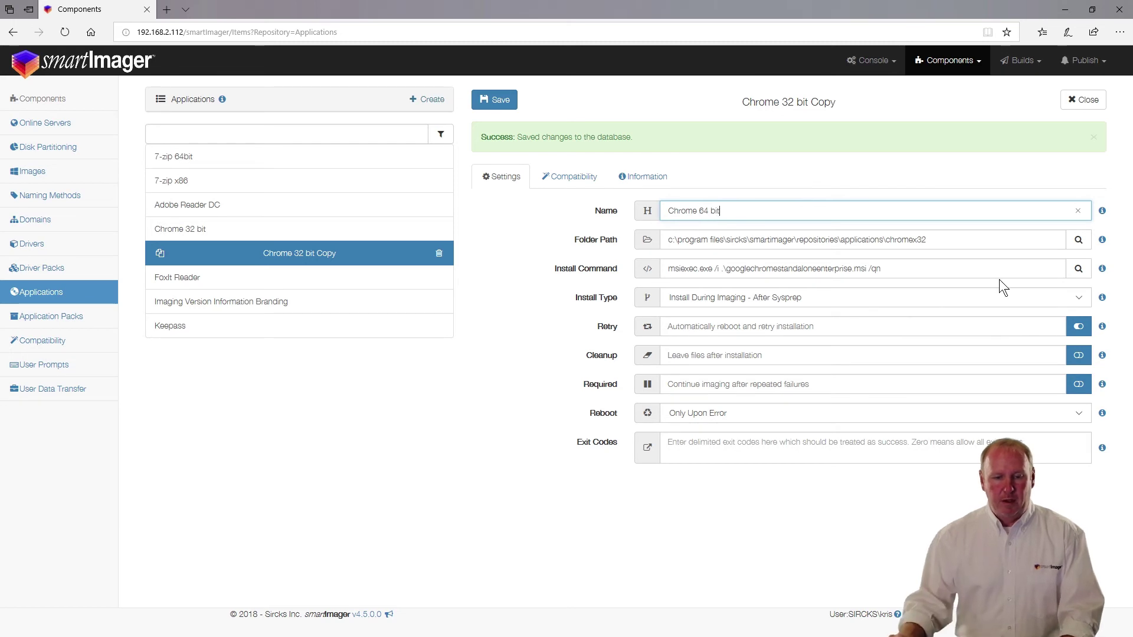
- Point the Chrome 64 bit copy to the ChromeX64 folder with googlechromestandaloneenterprise64.msi as its install file, and save it
{"action": "left_click", "coordinate": [1083, 242]}
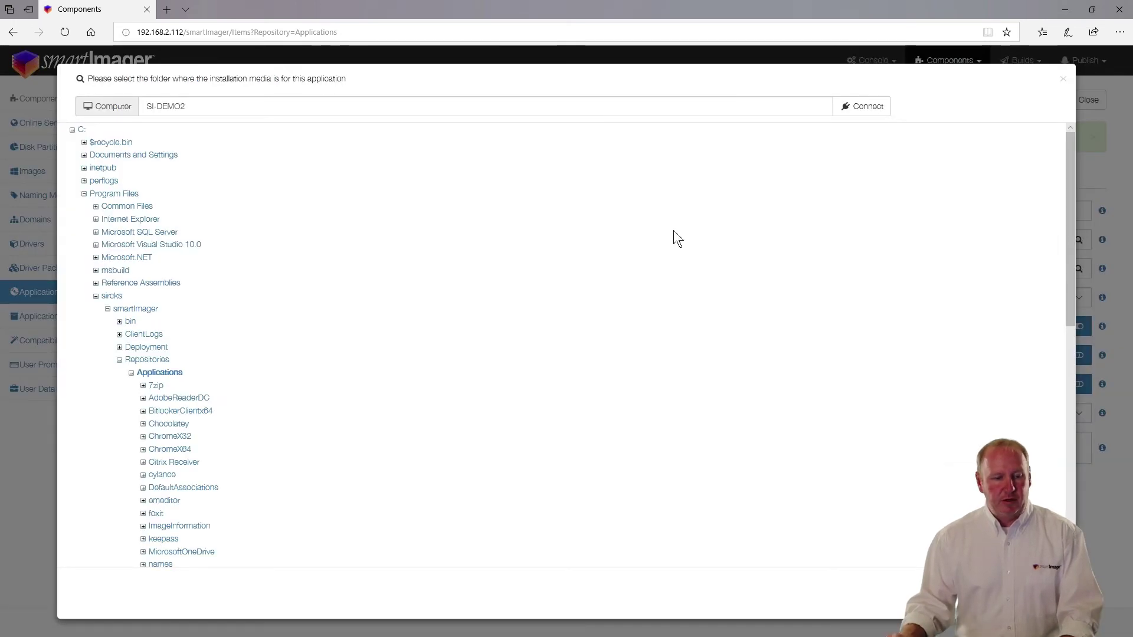
{"action": "left_click", "coordinate": [169, 450]}
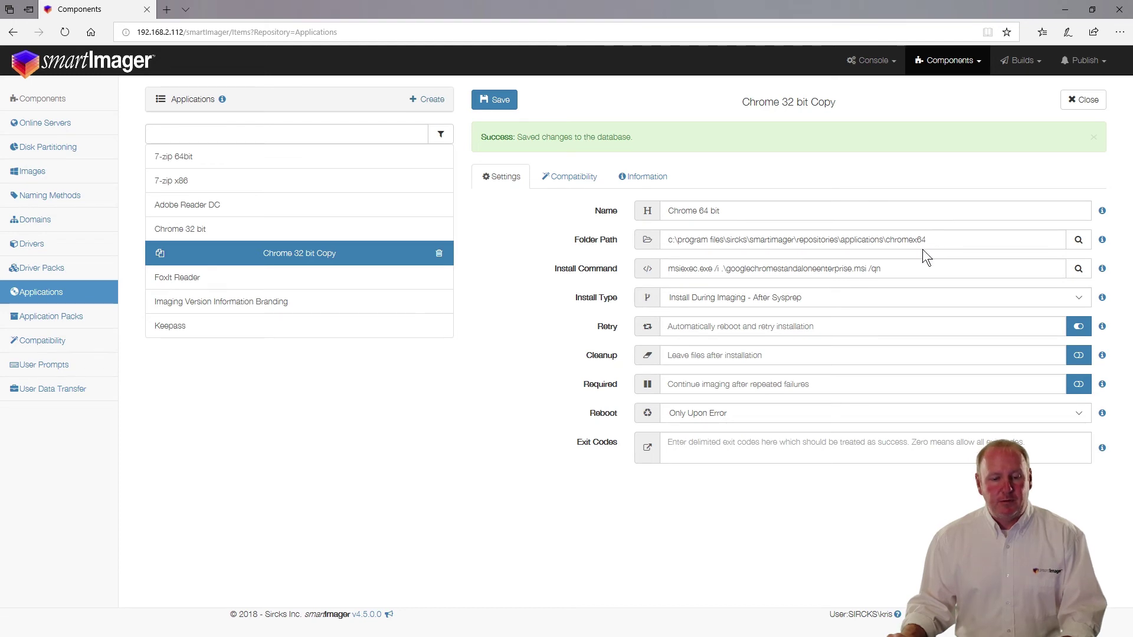
{"action": "left_click", "coordinate": [1078, 269]}
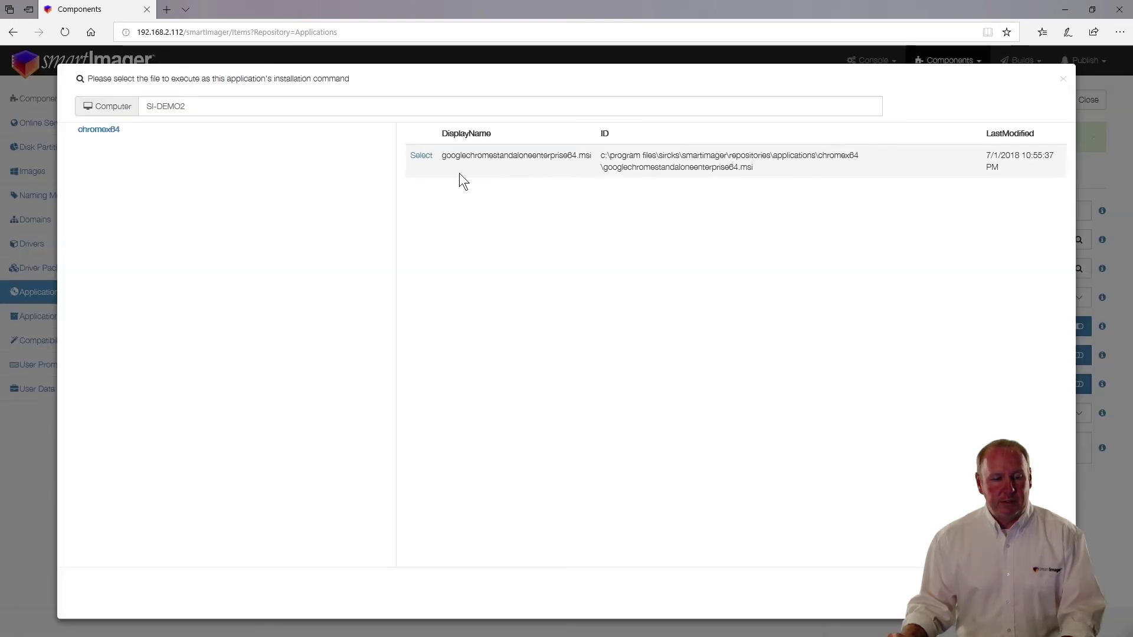
{"action": "left_click", "coordinate": [421, 156]}
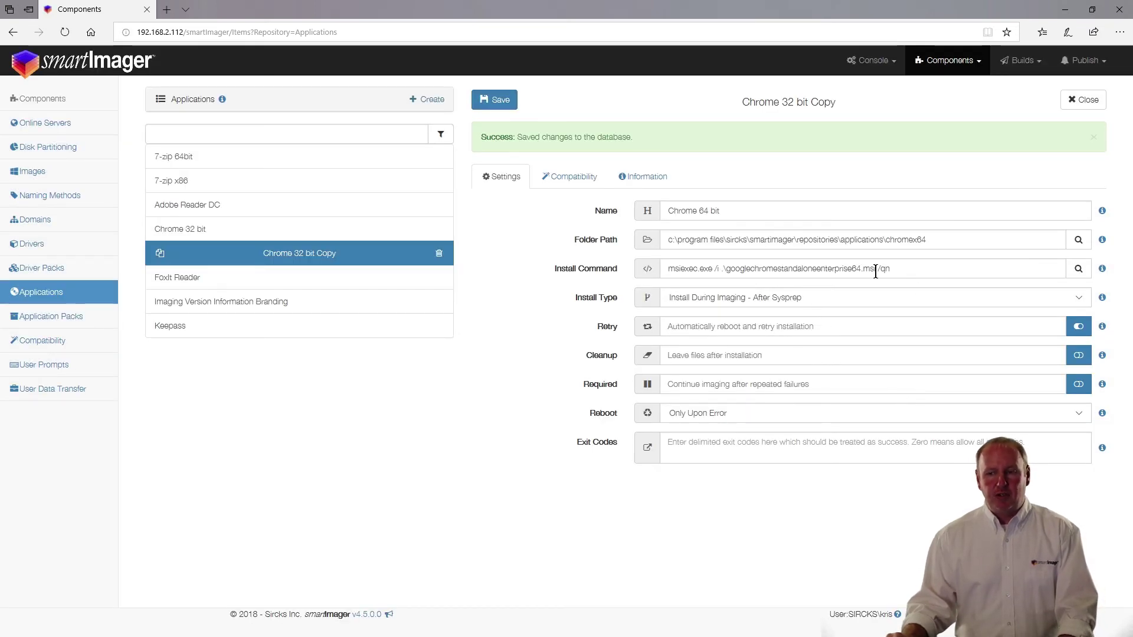
{"action": "left_click", "coordinate": [501, 101]}
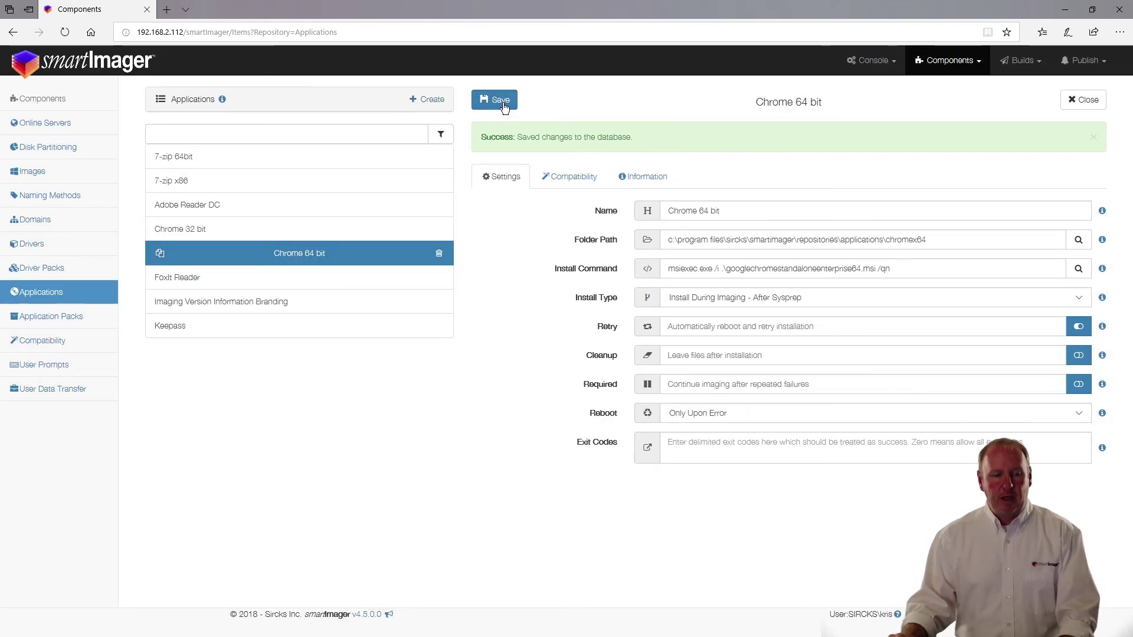
- Apply the 32bit Operating System compatibility to the Chrome 32 bit application and save it
{"action": "left_click", "coordinate": [267, 230]}
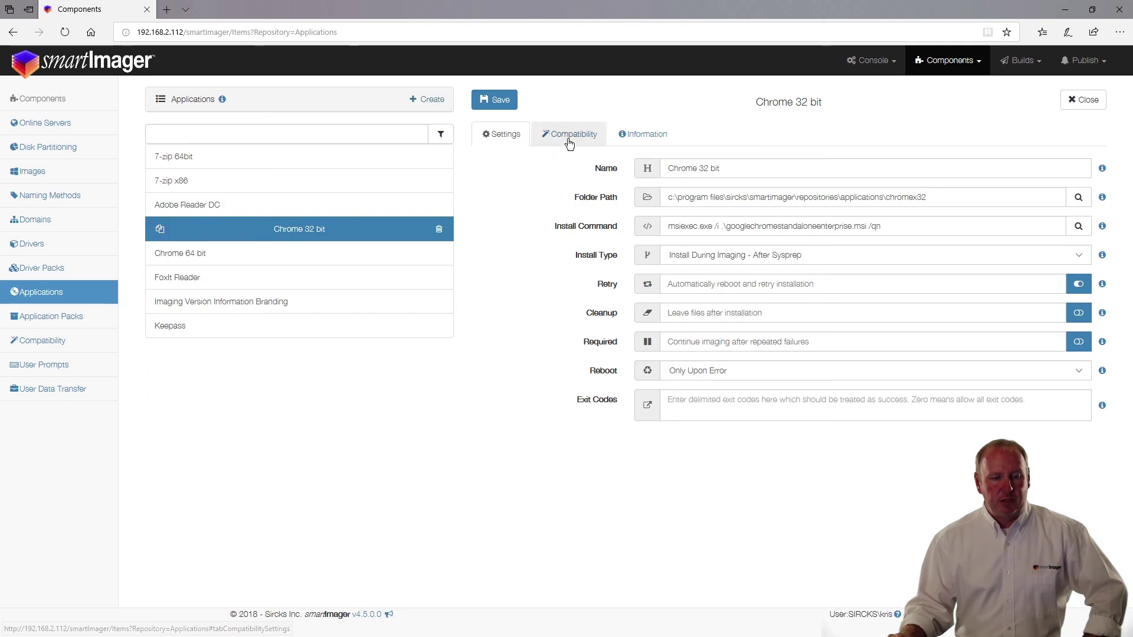
{"action": "left_click", "coordinate": [577, 129]}
{"action": "left_click", "coordinate": [1064, 215]}
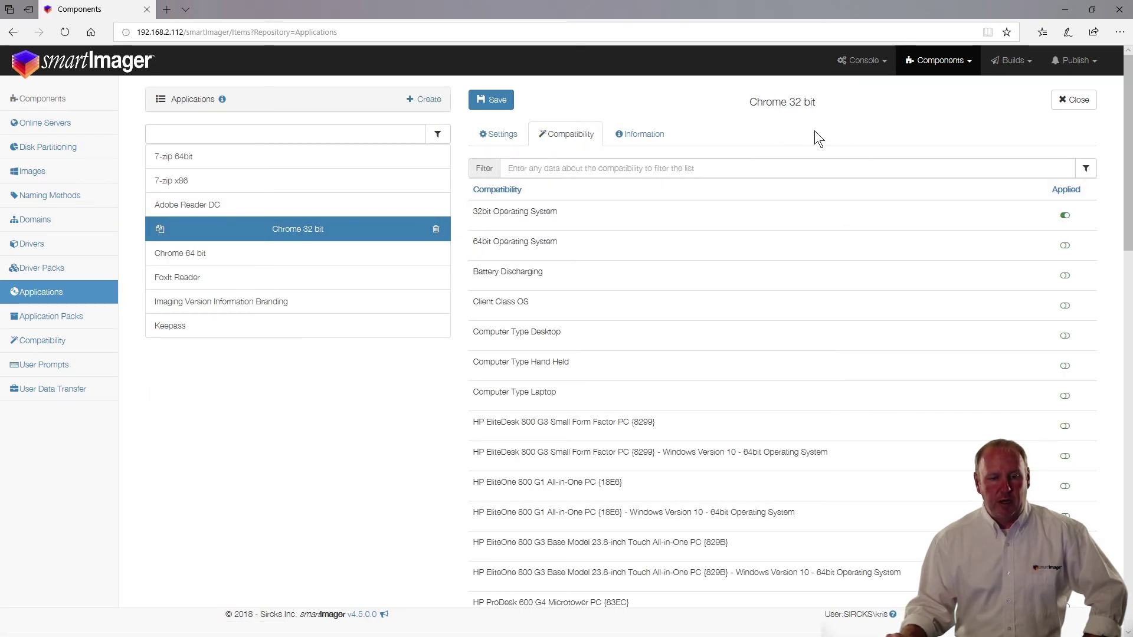
{"action": "left_click", "coordinate": [491, 99]}
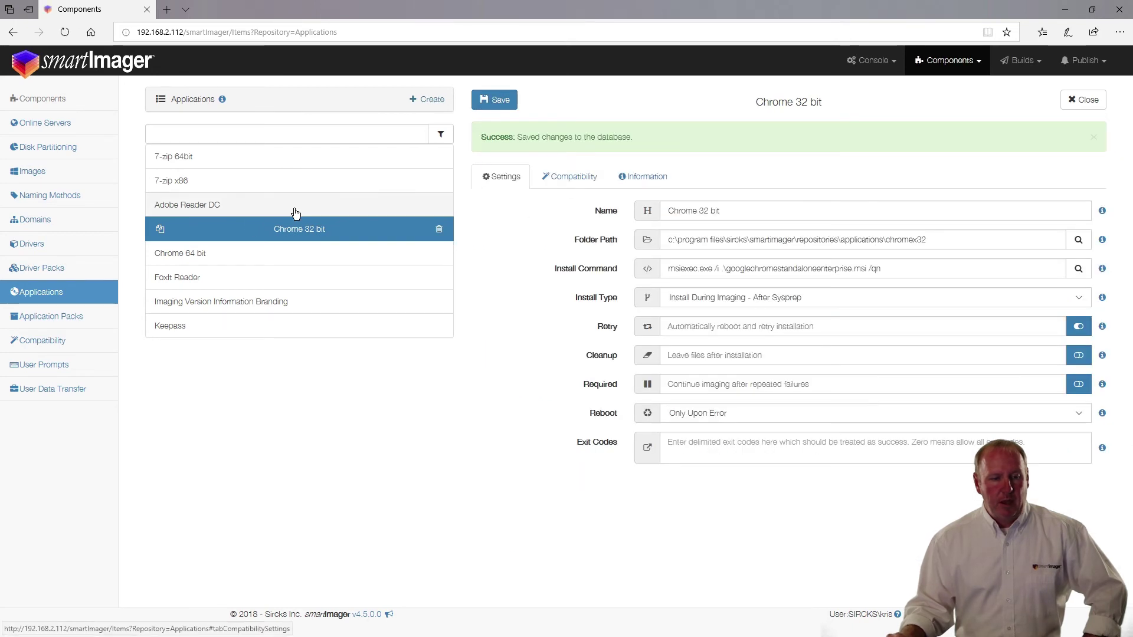
- Apply the 64bit Operating System compatibility to the Chrome 64 bit application and save it
{"action": "left_click", "coordinate": [225, 254]}
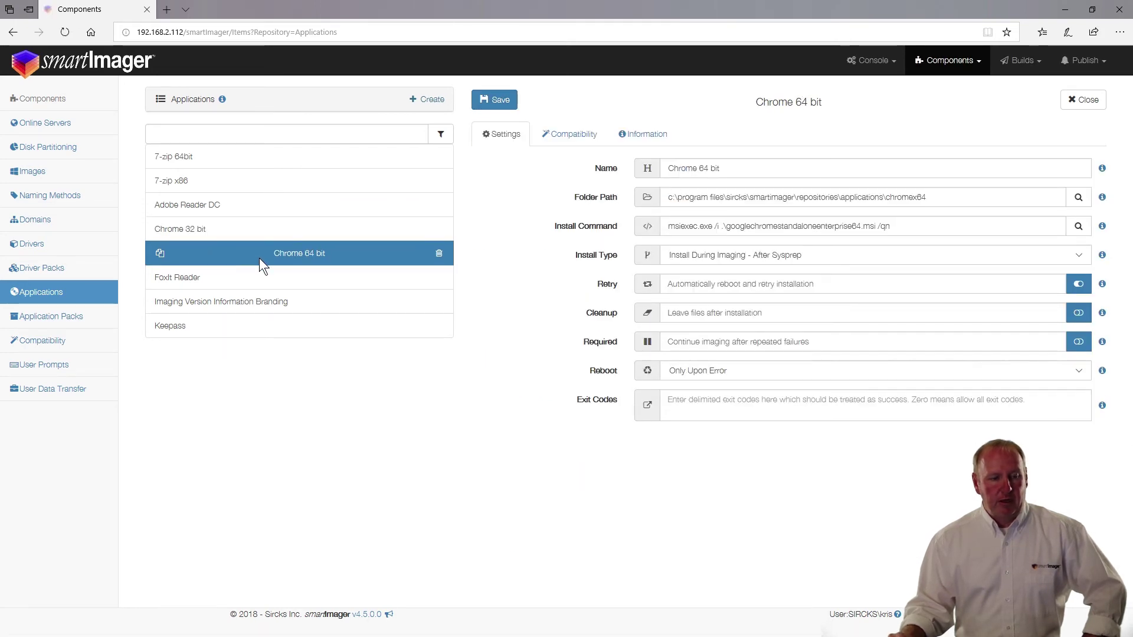
{"action": "left_click", "coordinate": [568, 129]}
{"action": "left_click", "coordinate": [1065, 246]}
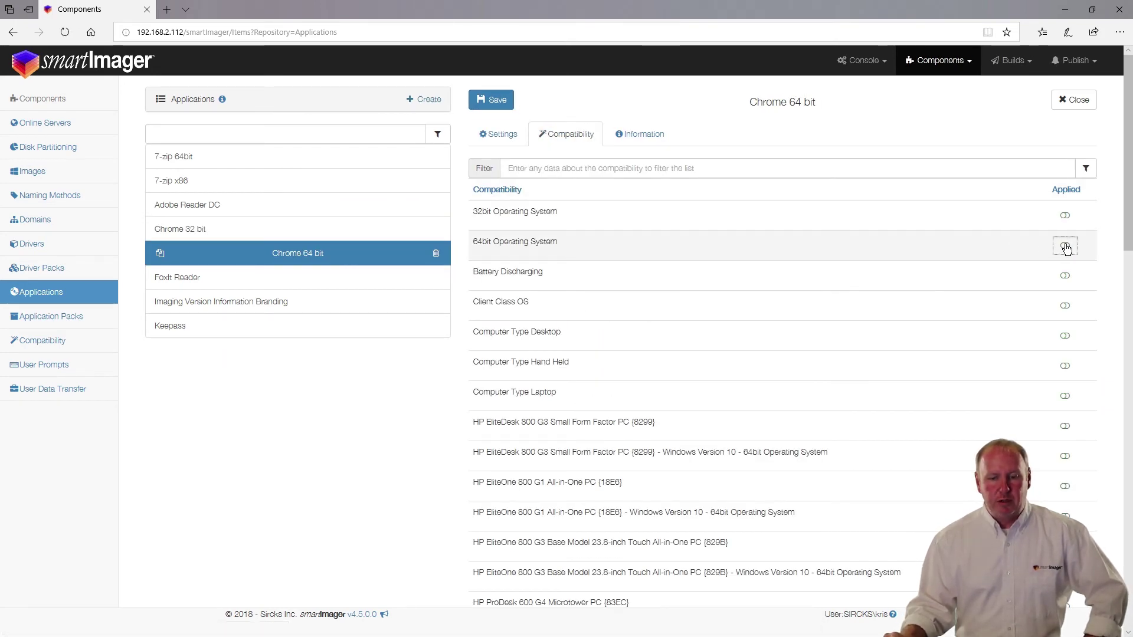
{"action": "left_click", "coordinate": [492, 102]}
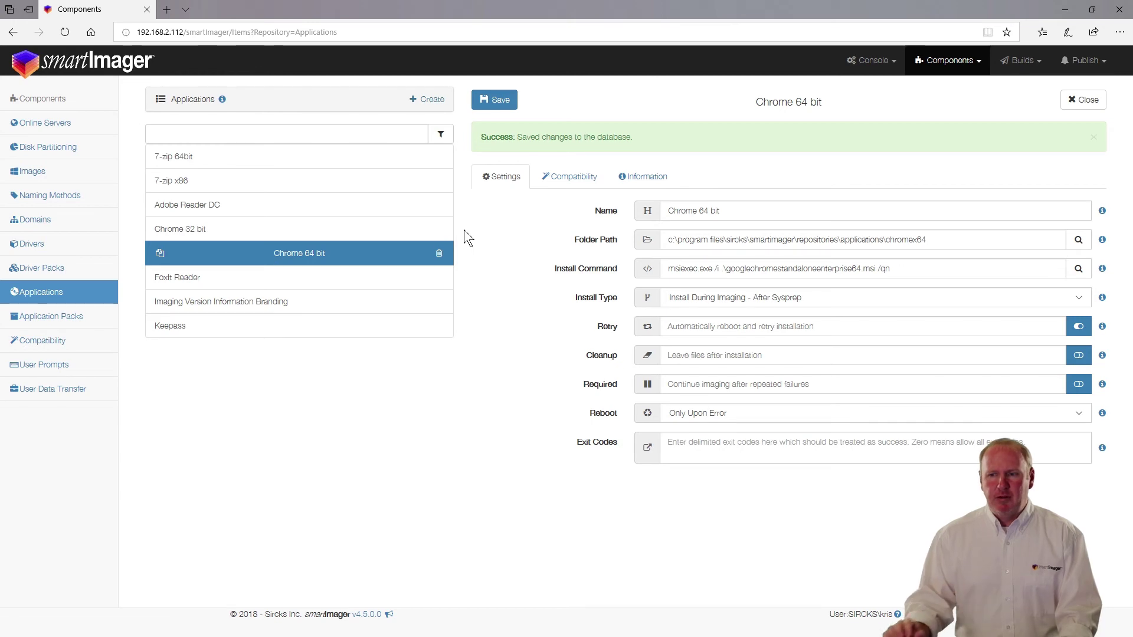
- Examine the available install types for Chrome 64 bit without changing the selection, and close the application
{"action": "left_click", "coordinate": [839, 300]}
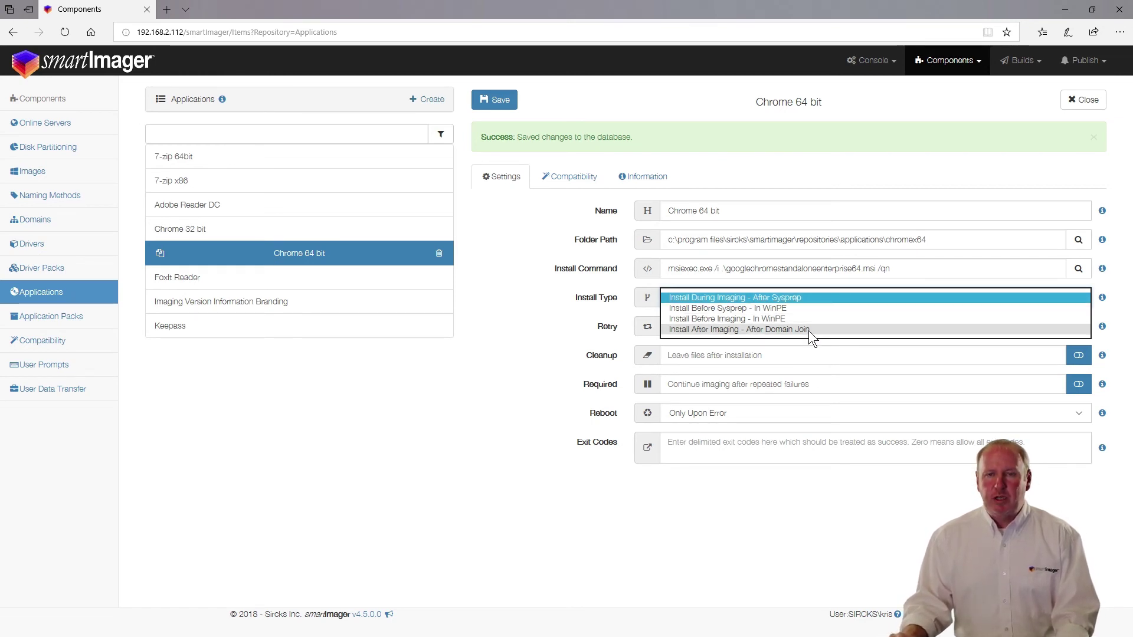
{"action": "left_click", "coordinate": [554, 339]}
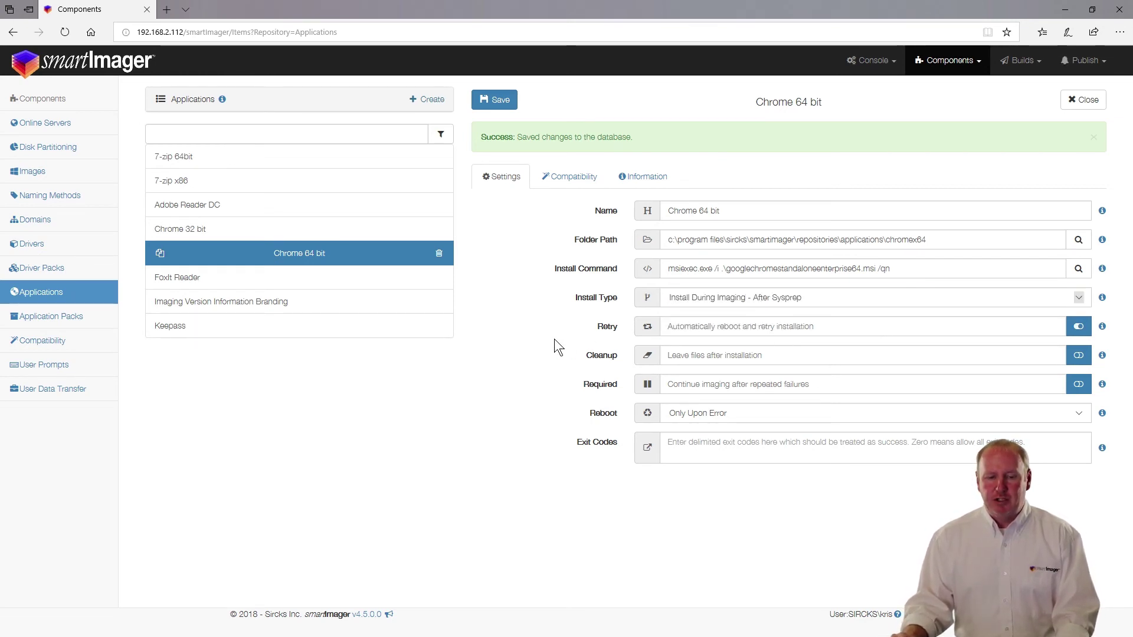
{"action": "left_click", "coordinate": [1068, 103]}
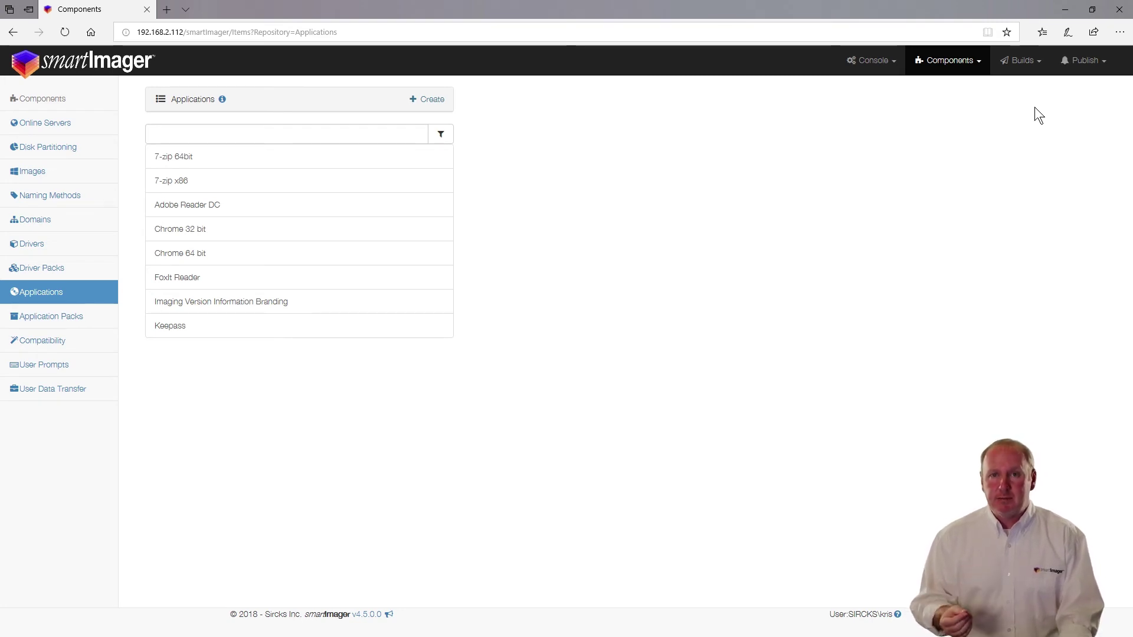
- Create a new application named "Cylance"
{"action": "left_click", "coordinate": [436, 99]}
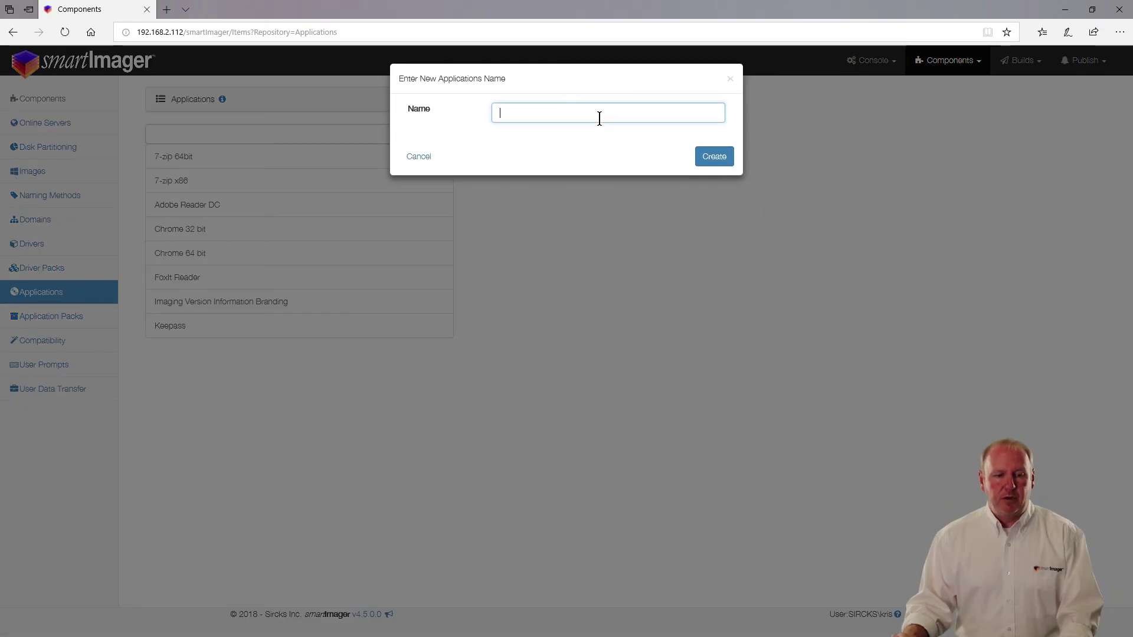
{"action": "type", "text": "Cy"}
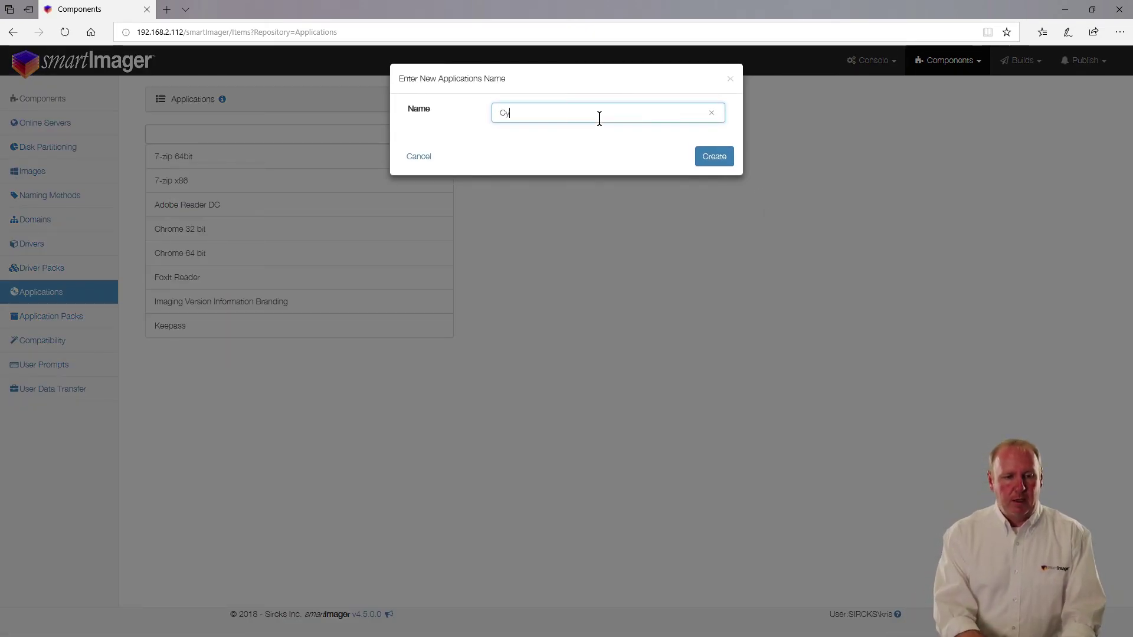
{"action": "type", "text": "lance"}
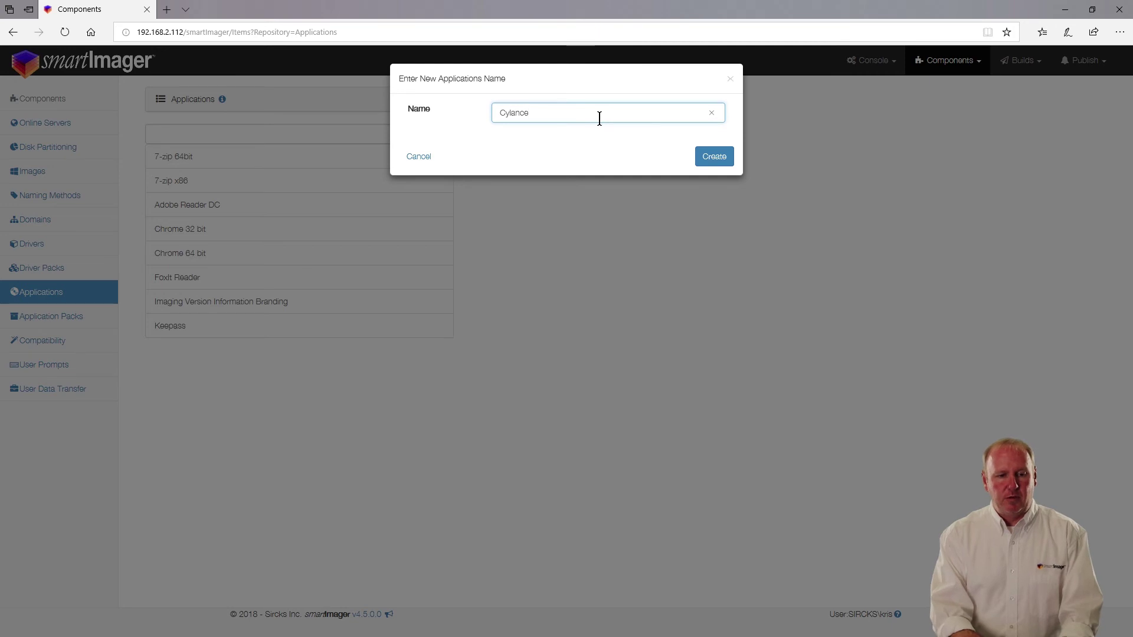
{"action": "key", "text": "Return"}
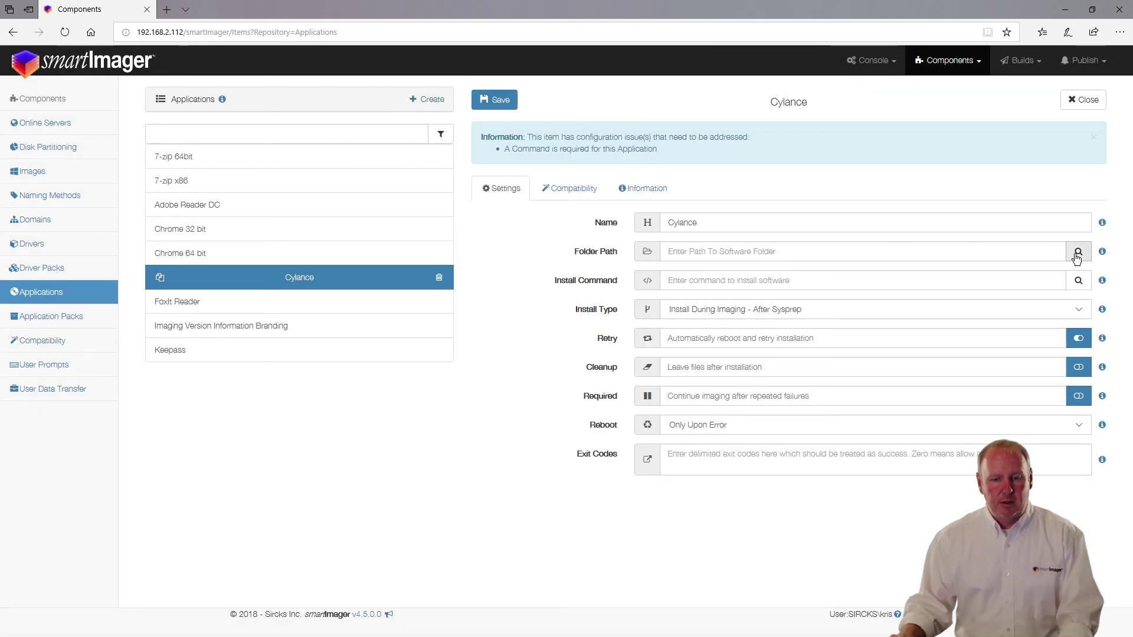
- Set the Cylance folder path to the cylance folder in the Applications repository, choose CylanceProtect_x64.msi as the install file, and save
{"action": "left_click", "coordinate": [1077, 254]}
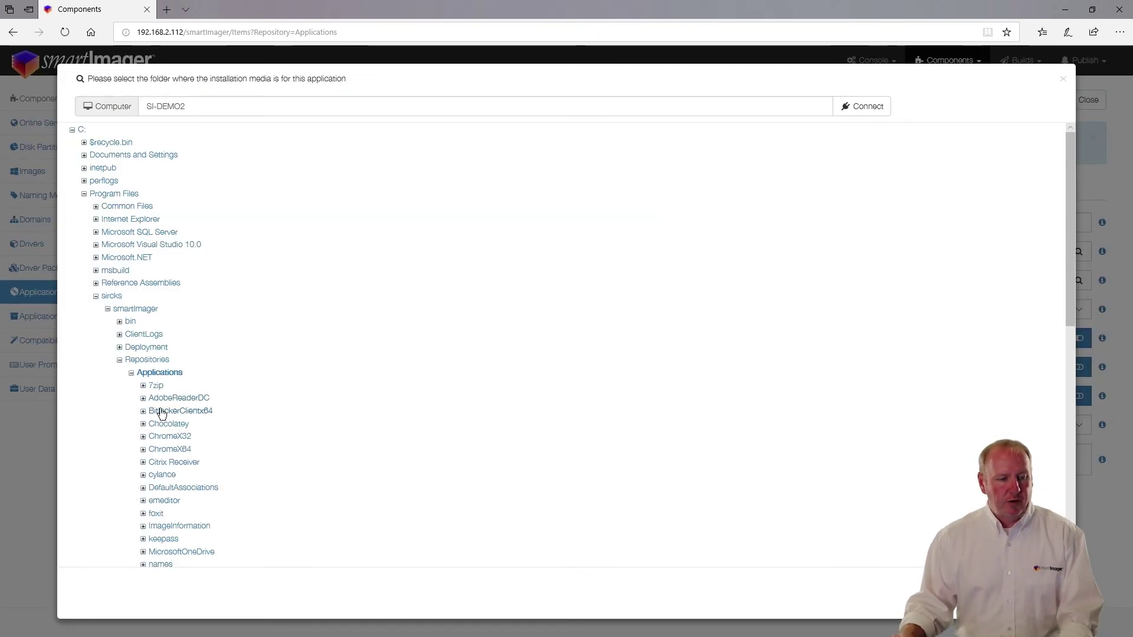
{"action": "left_click", "coordinate": [163, 474]}
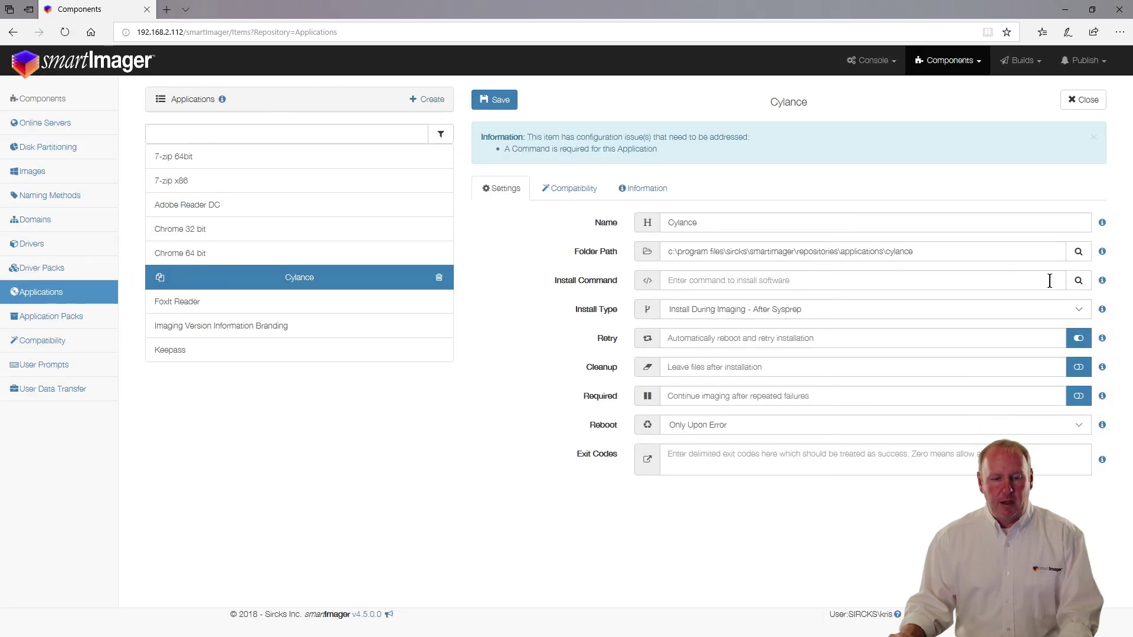
{"action": "left_click", "coordinate": [1078, 282]}
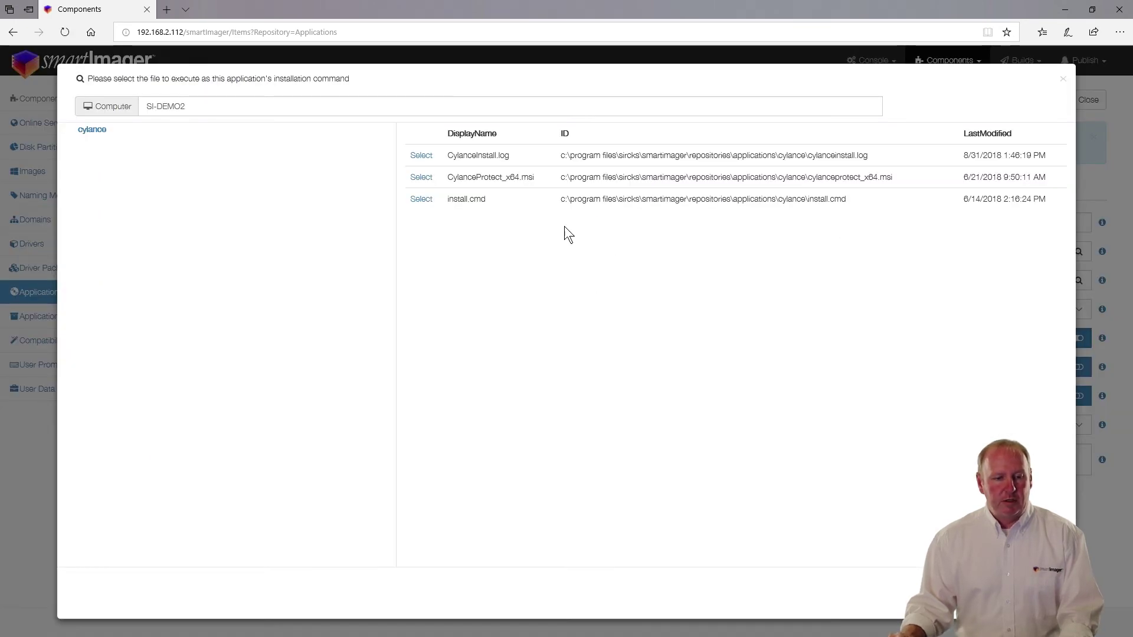
{"action": "left_click", "coordinate": [420, 177]}
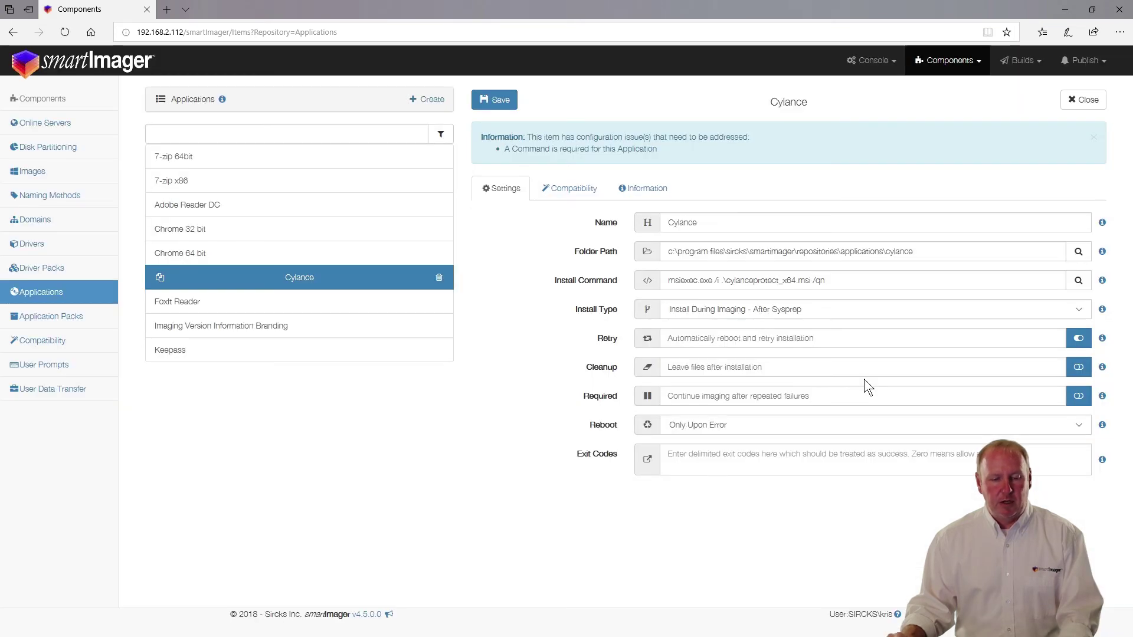
{"action": "left_click", "coordinate": [493, 99]}
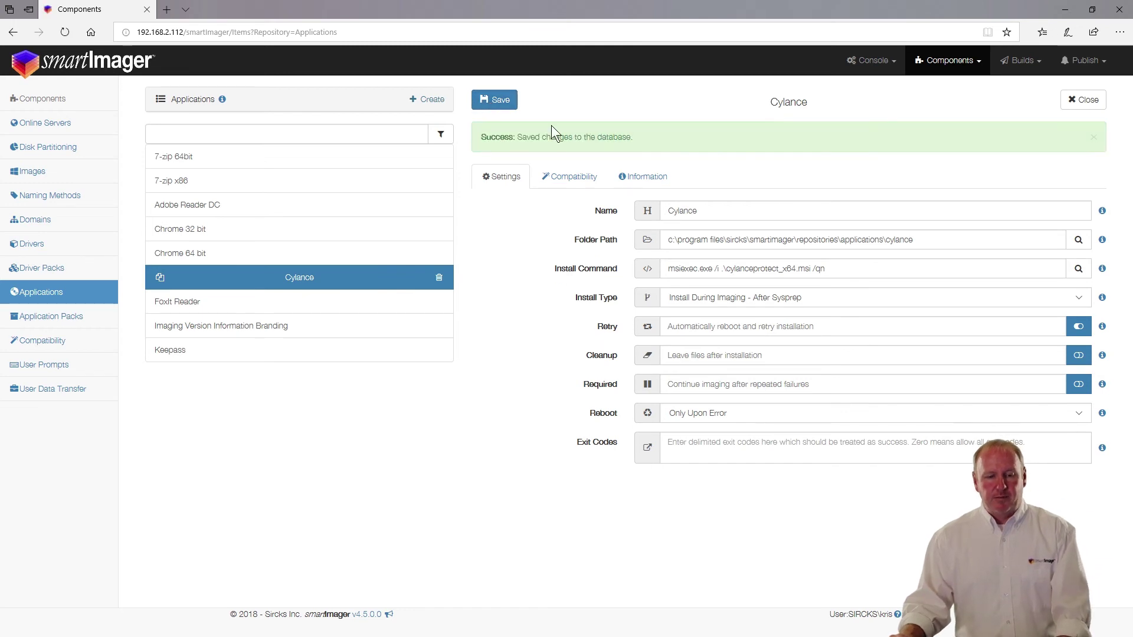
- Set the Cylance install type to Install After Imaging - After Domain Join and save the application
{"action": "left_click", "coordinate": [801, 298]}
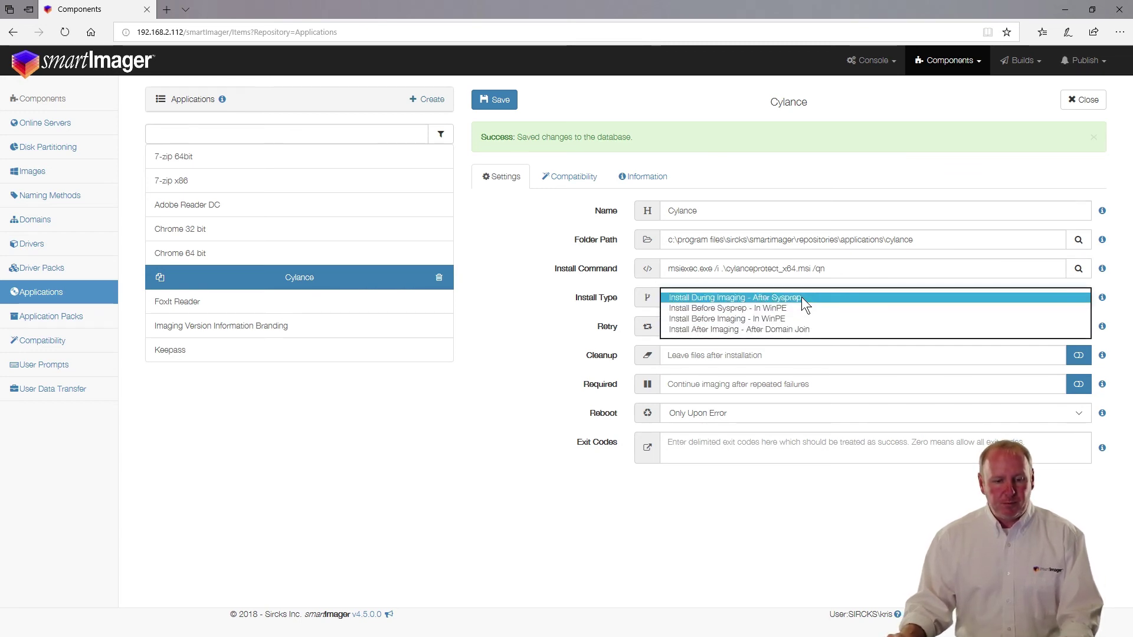
{"action": "left_click", "coordinate": [800, 328]}
{"action": "left_click", "coordinate": [589, 318]}
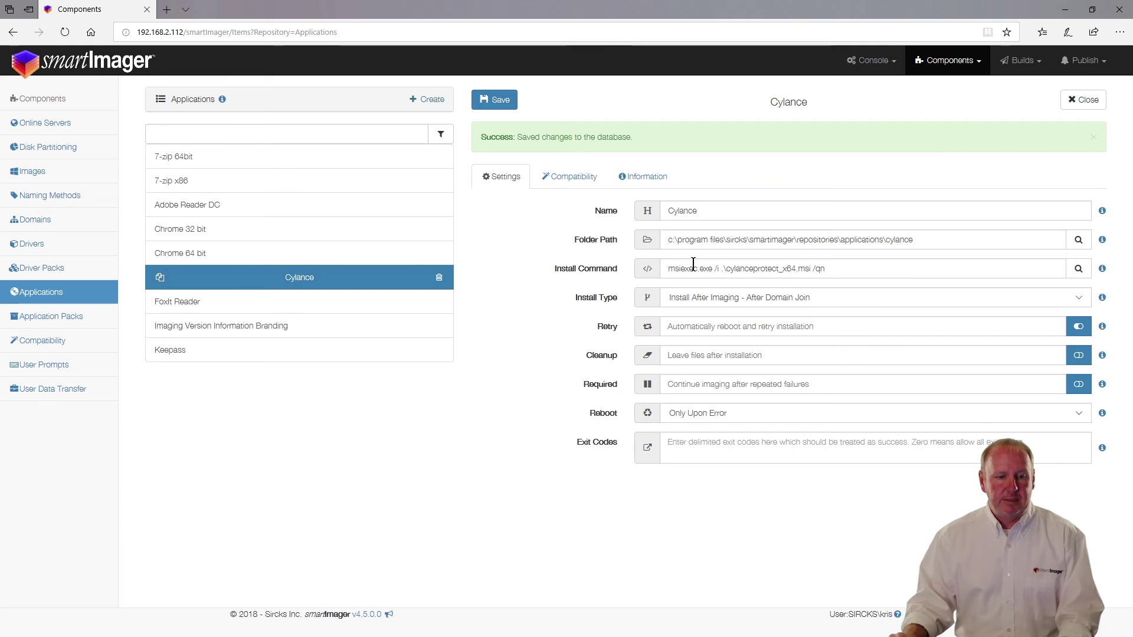
{"action": "left_click", "coordinate": [507, 105]}
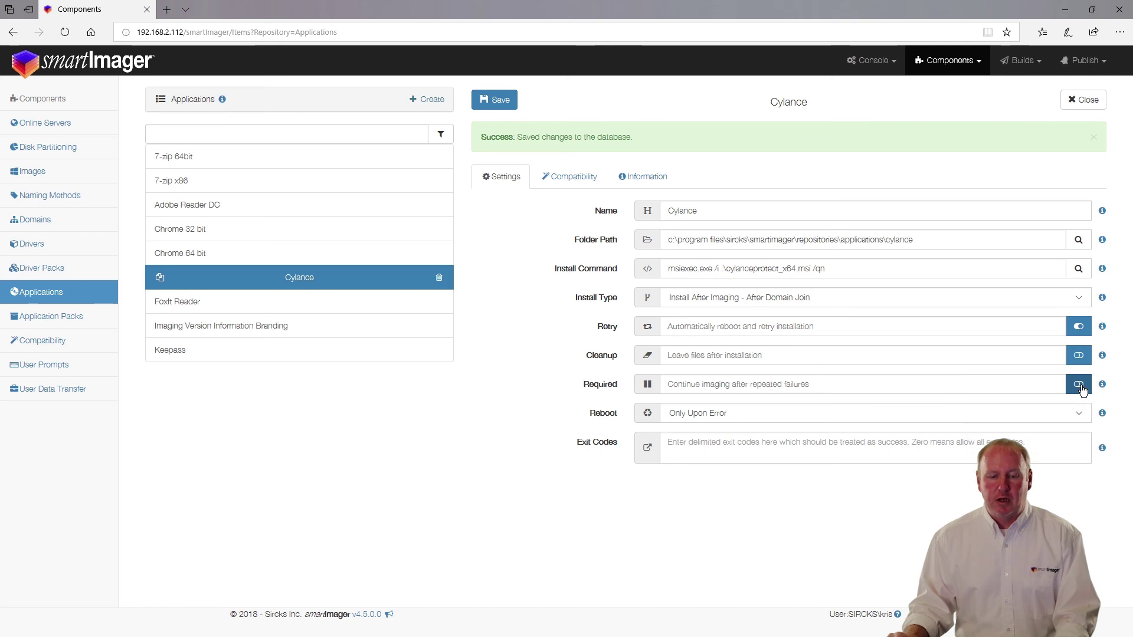
{"action": "left_click", "coordinate": [497, 101]}
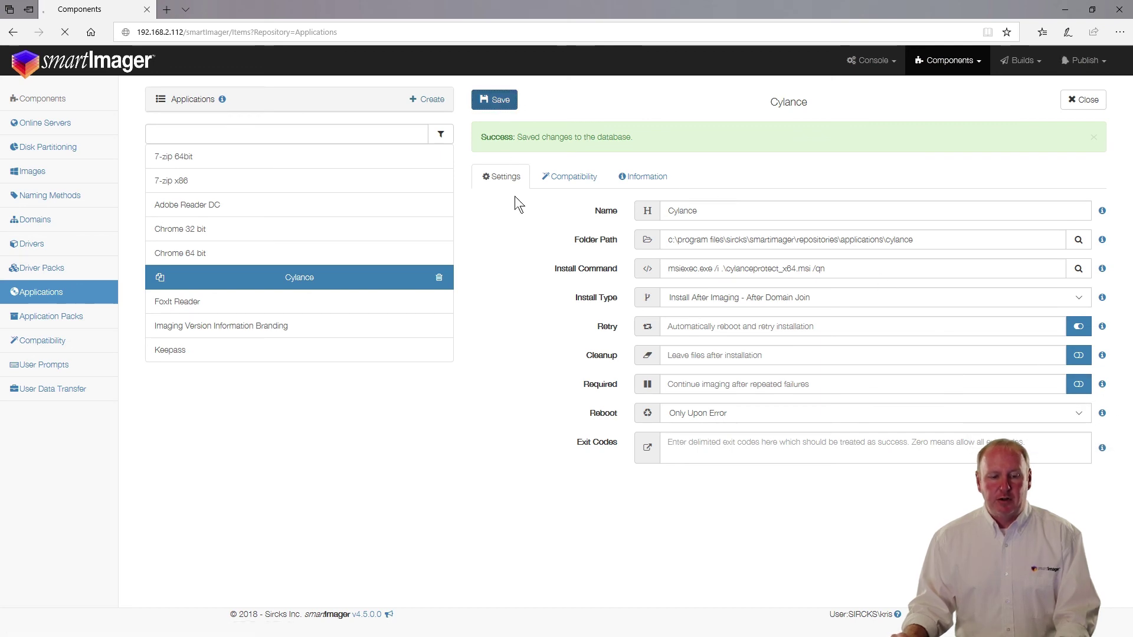
- Try Cylance's Required option to halt imaging after repeated failures and its Always reboot option, restoring each setting
{"action": "left_click", "coordinate": [1079, 384]}
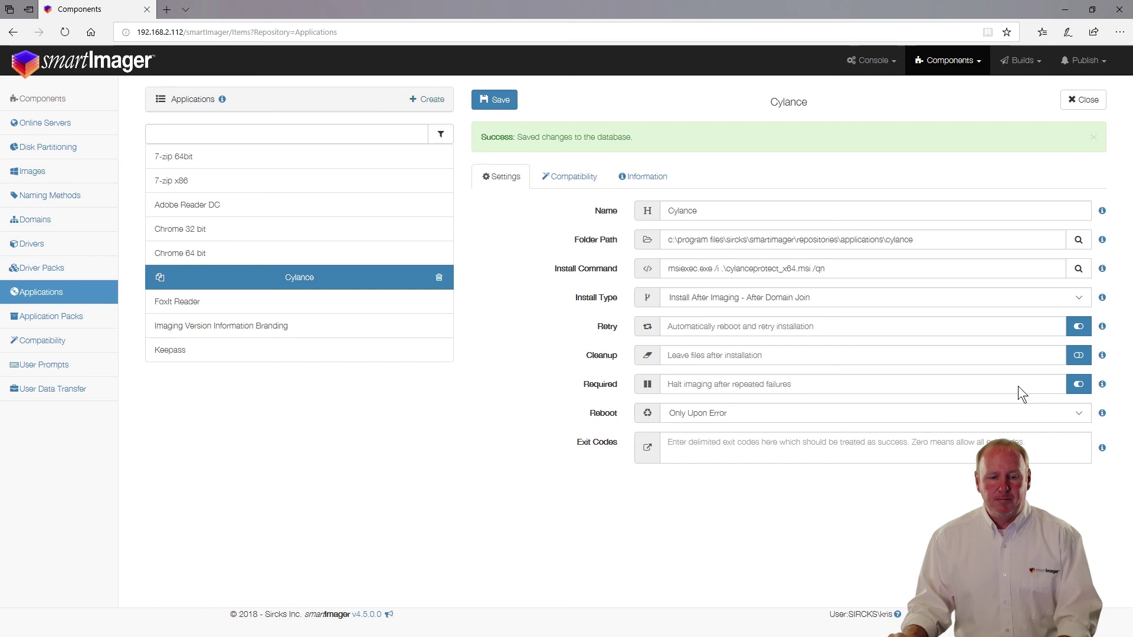
{"action": "left_click", "coordinate": [1078, 384]}
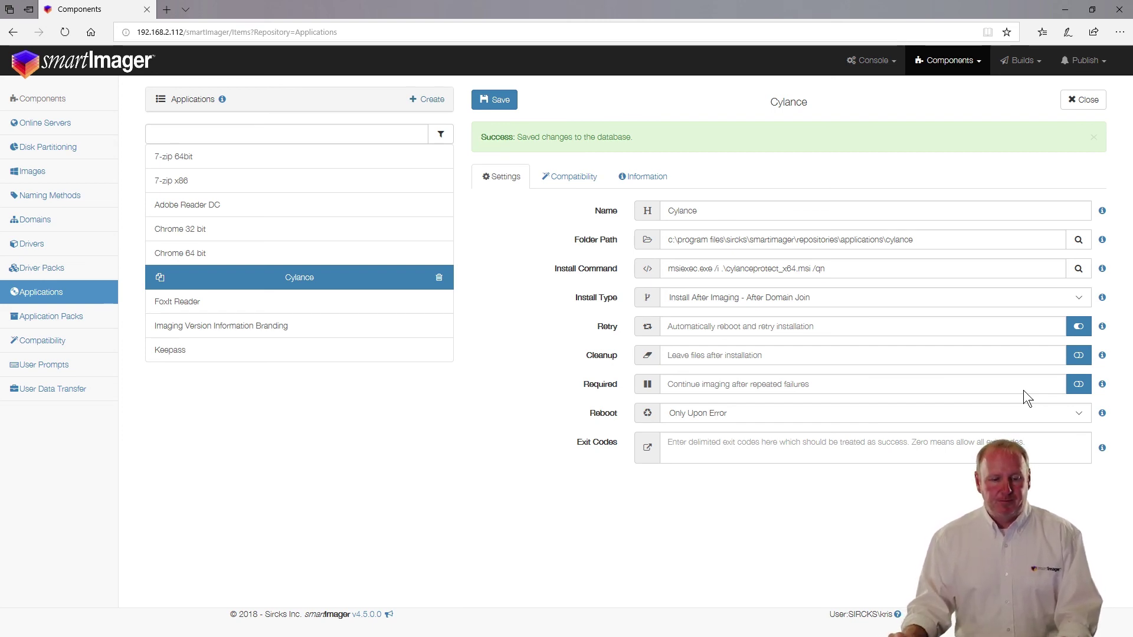
{"action": "left_click", "coordinate": [758, 413]}
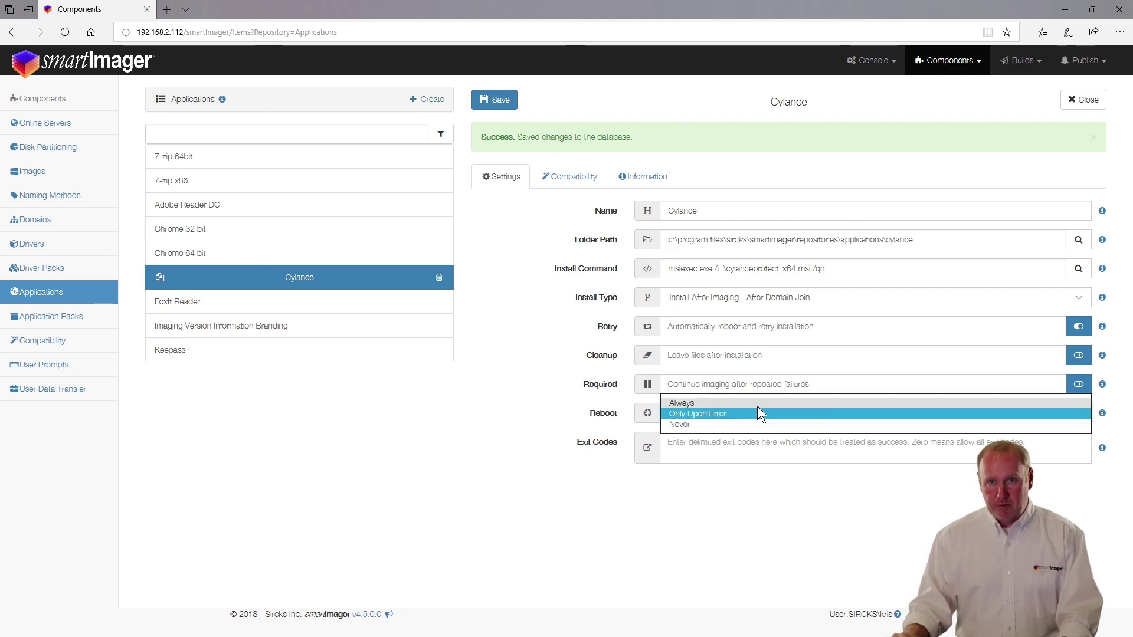
{"action": "left_click", "coordinate": [757, 405]}
{"action": "left_click", "coordinate": [757, 413]}
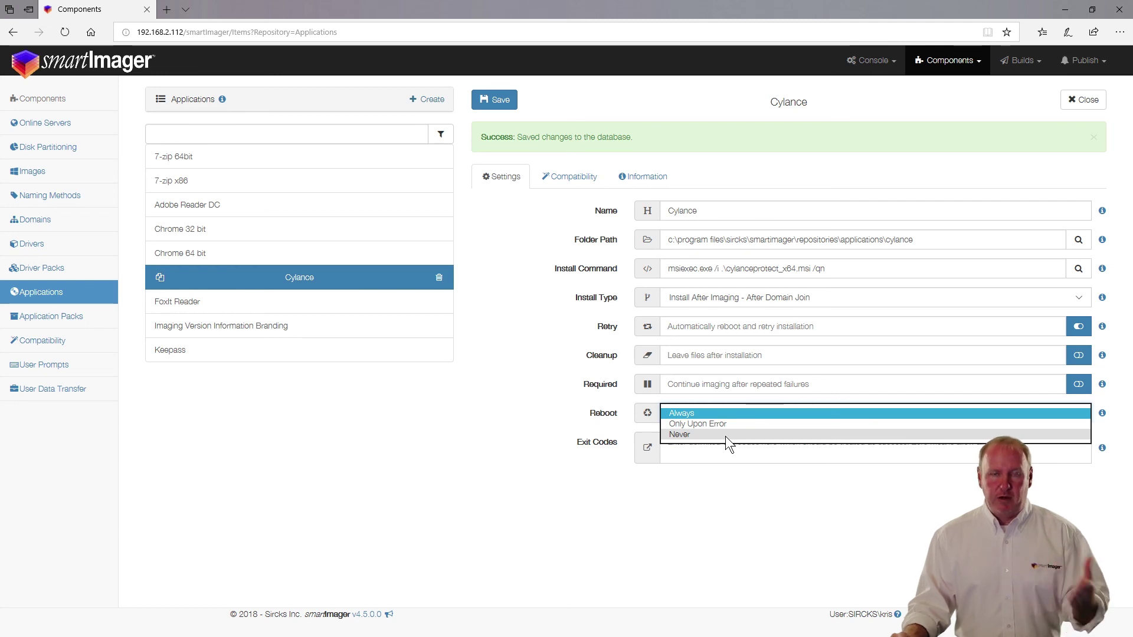
{"action": "left_click", "coordinate": [595, 415]}
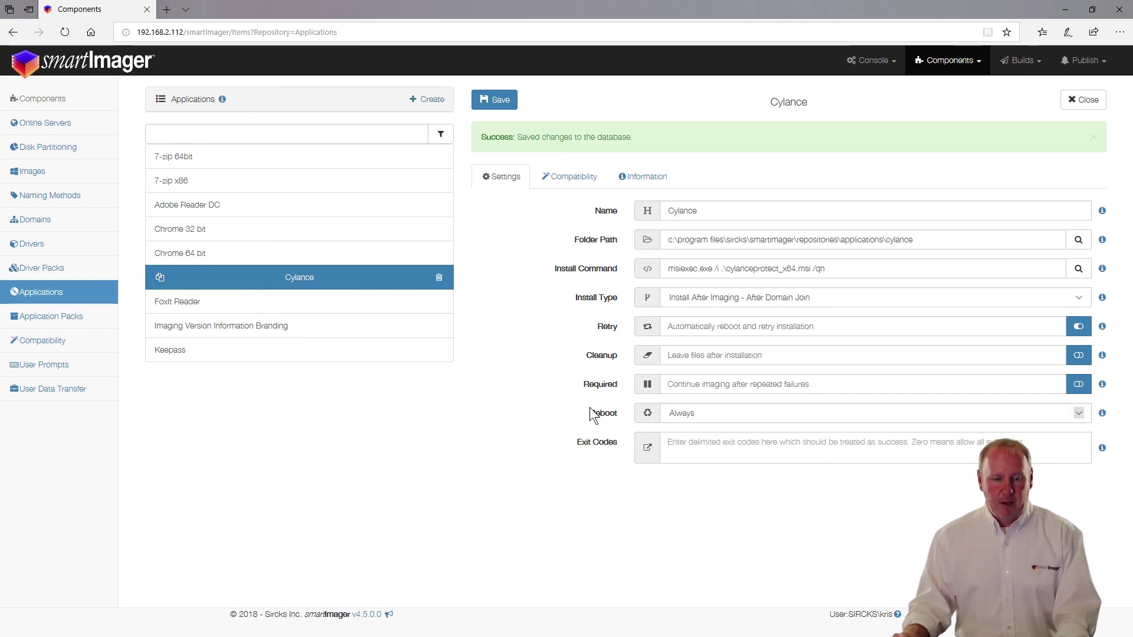
{"action": "left_click", "coordinate": [696, 411]}
{"action": "left_click", "coordinate": [696, 421]}
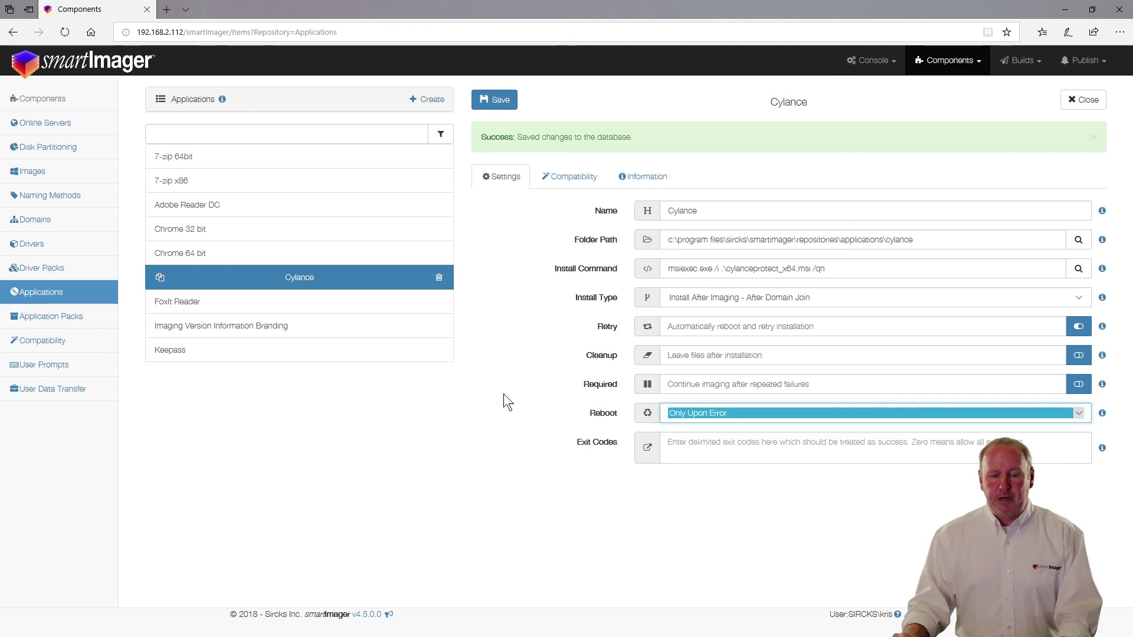
{"action": "left_click", "coordinate": [565, 400]}
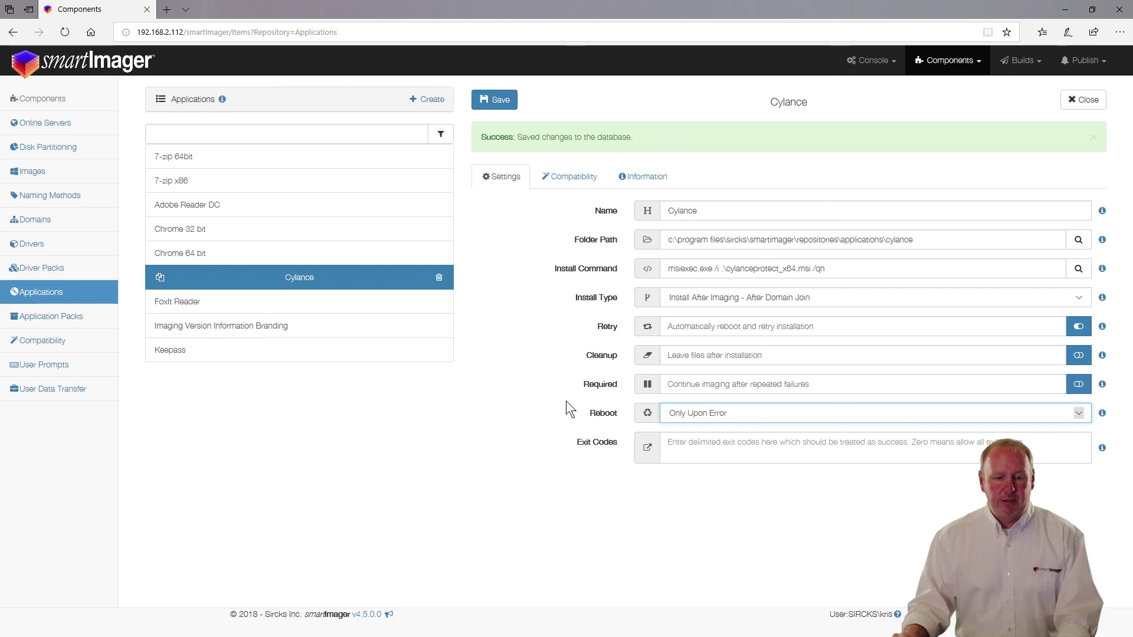
- Try entering 1619 and 21 on separate lines as Cylance's exit codes, and clear them
{"action": "left_click", "coordinate": [670, 442]}
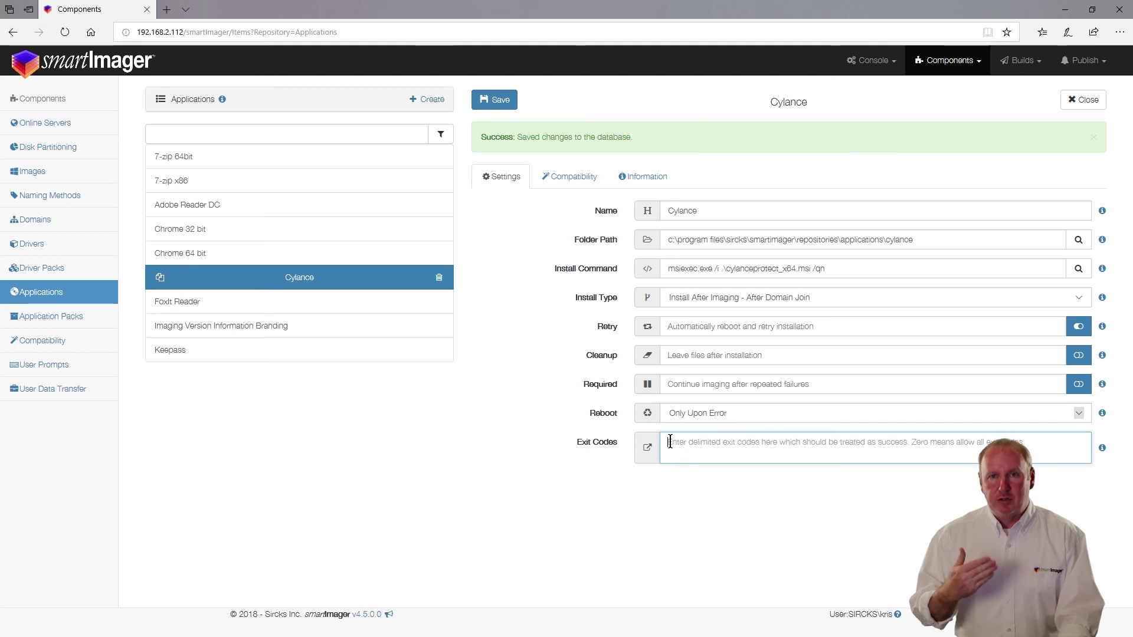
{"action": "type", "text": "1618"}
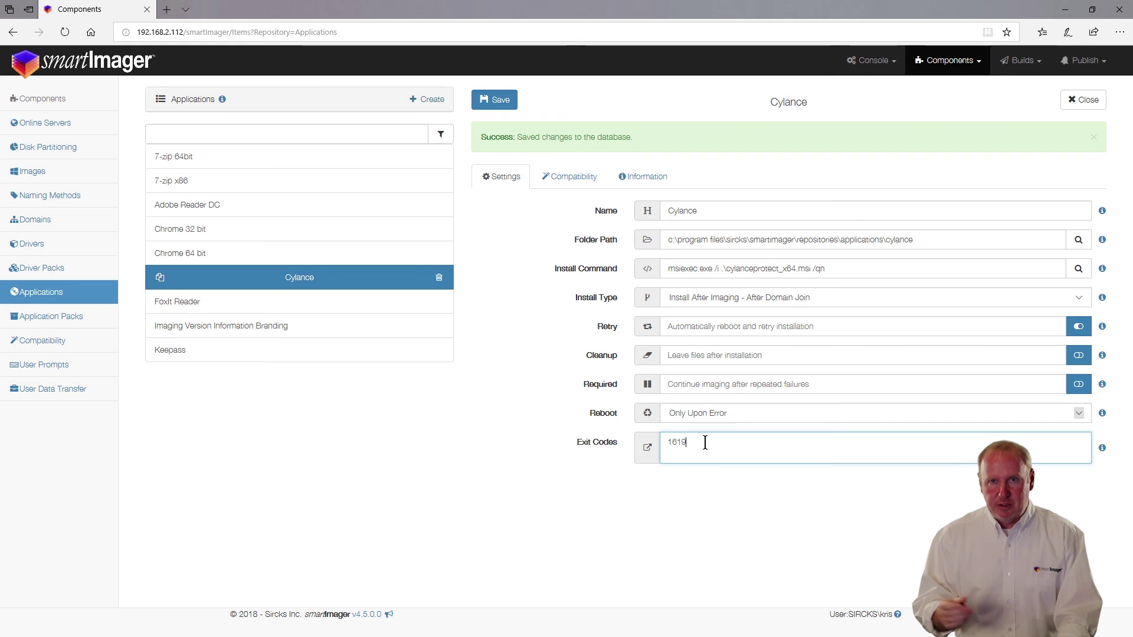
{"action": "left_click_drag", "start_coordinate": [701, 443], "coordinate": [610, 443]}
{"action": "key", "text": "BackSpace"}
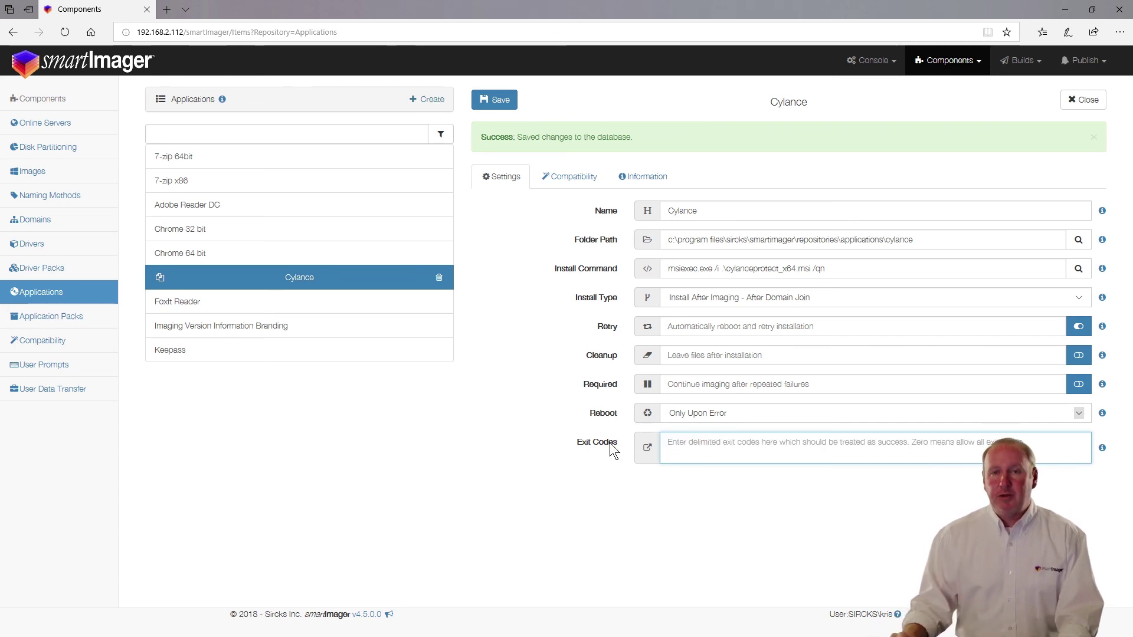
{"action": "type", "text": "1619"}
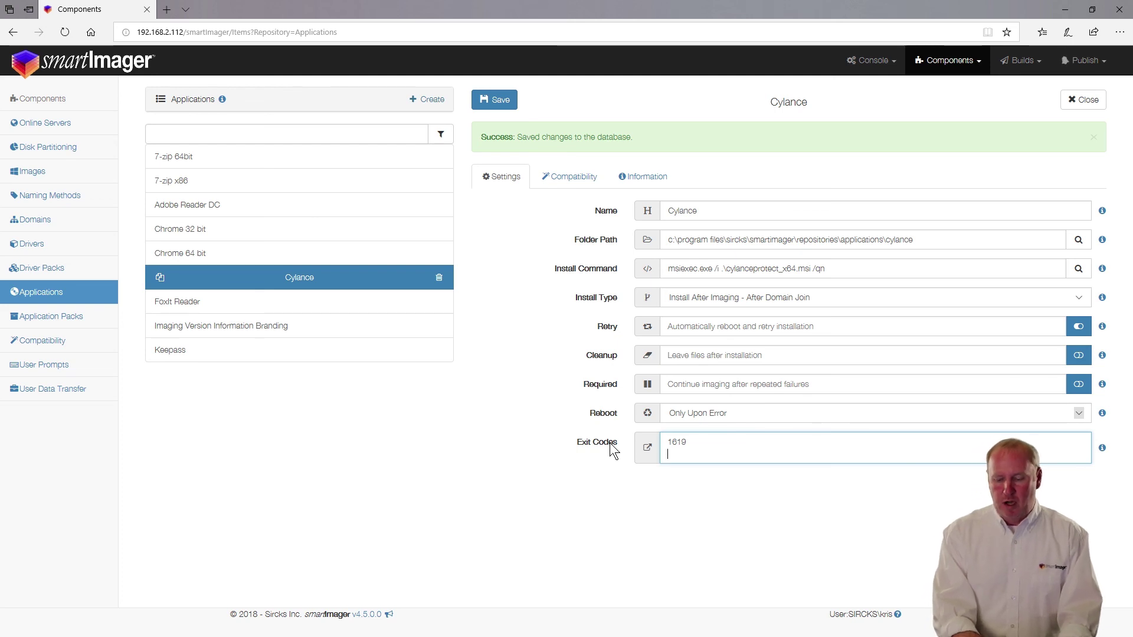
{"action": "type", "text": "21"}
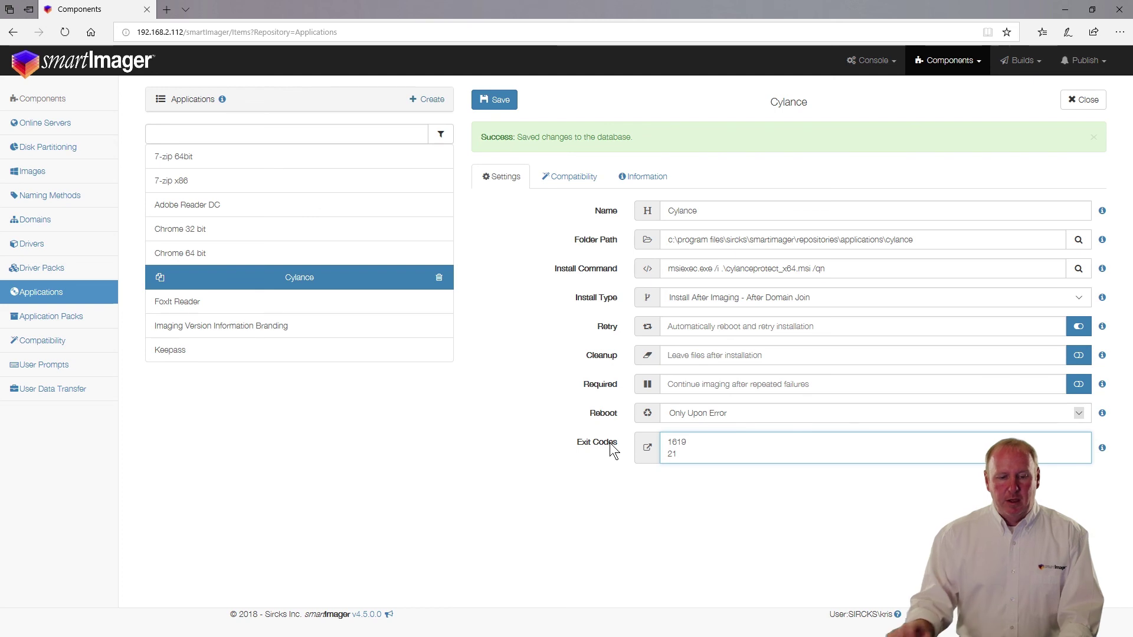
{"action": "key", "text": "BackSpace"}
{"action": "key", "text": "BackSpace"}
{"action": "key", "text": "BackSpace"}
{"action": "key", "text": "BackSpace"}
{"action": "key", "text": "BackSpace"}
{"action": "key", "text": "BackSpace"}
{"action": "key", "text": "BackSpace"}
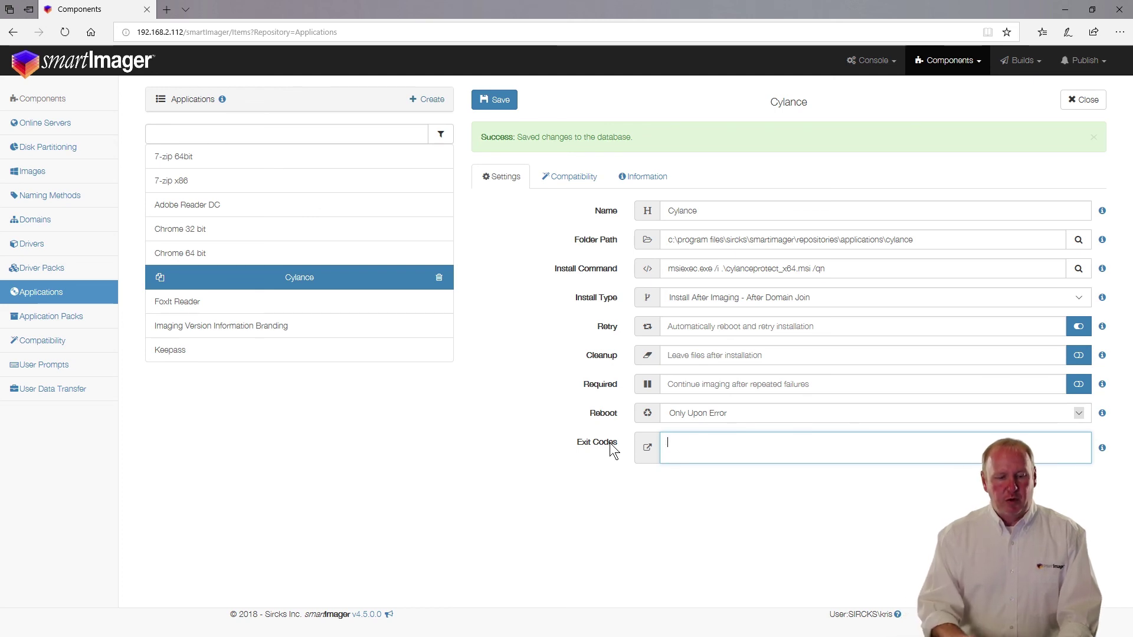
- Enter 0 as the Cylance exit code and save the application
{"action": "type", "text": "0"}
{"action": "left_click", "coordinate": [495, 100]}
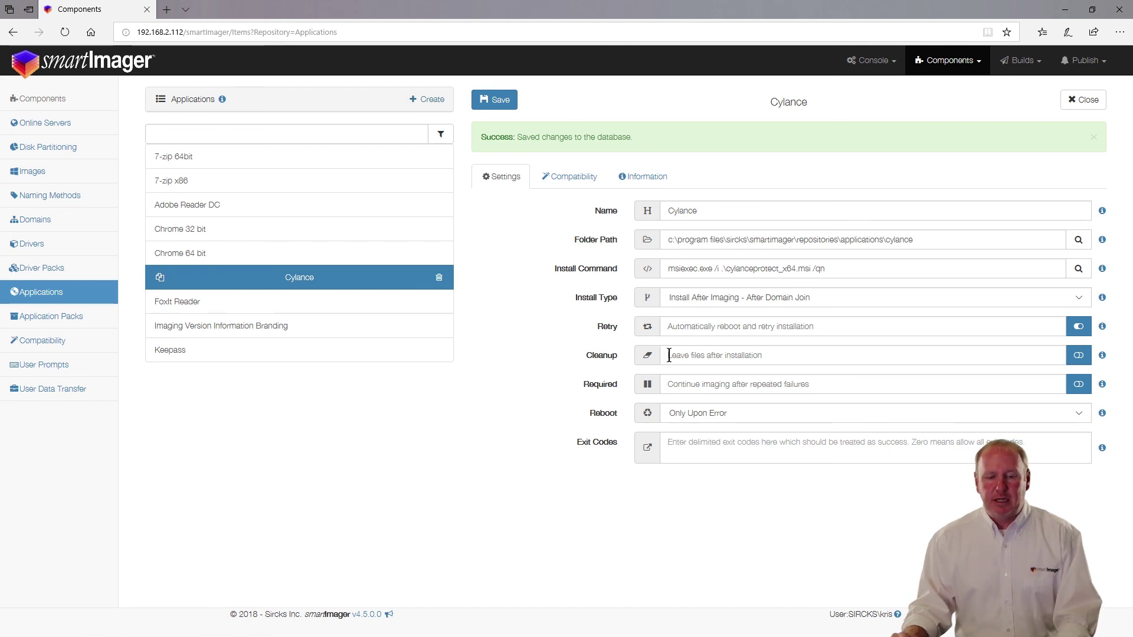
- Review Cylance's Cleanup setting, and switch to the remote computer to examine the 7zip folder under C:\Apps
{"action": "left_click_drag", "start_coordinate": [667, 356], "coordinate": [801, 360]}
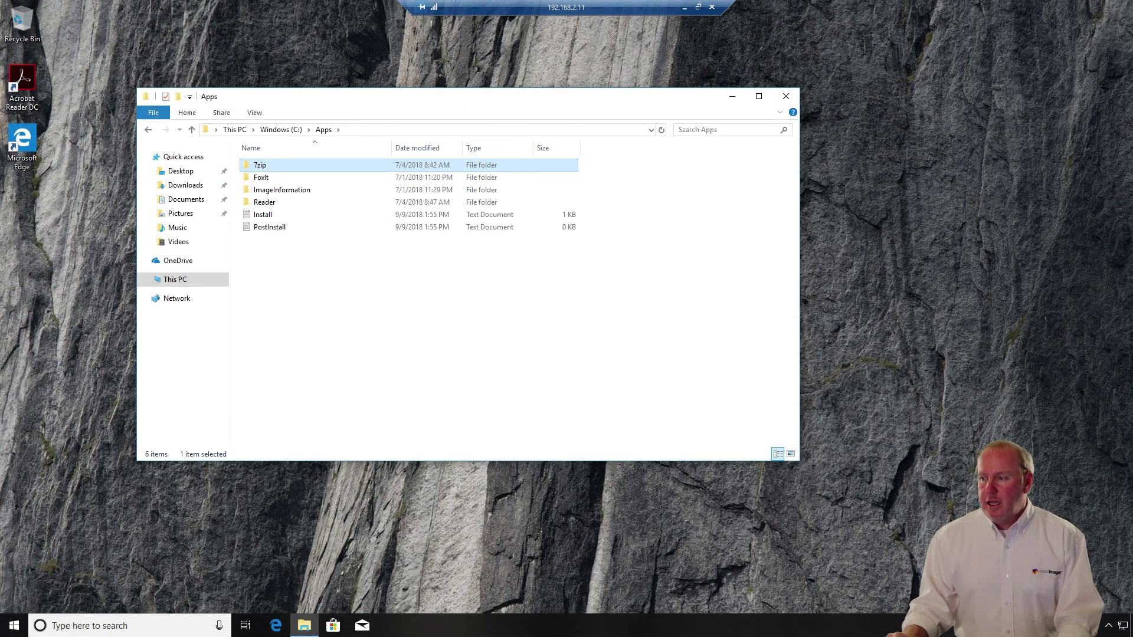
{"action": "double_click", "coordinate": [266, 169]}
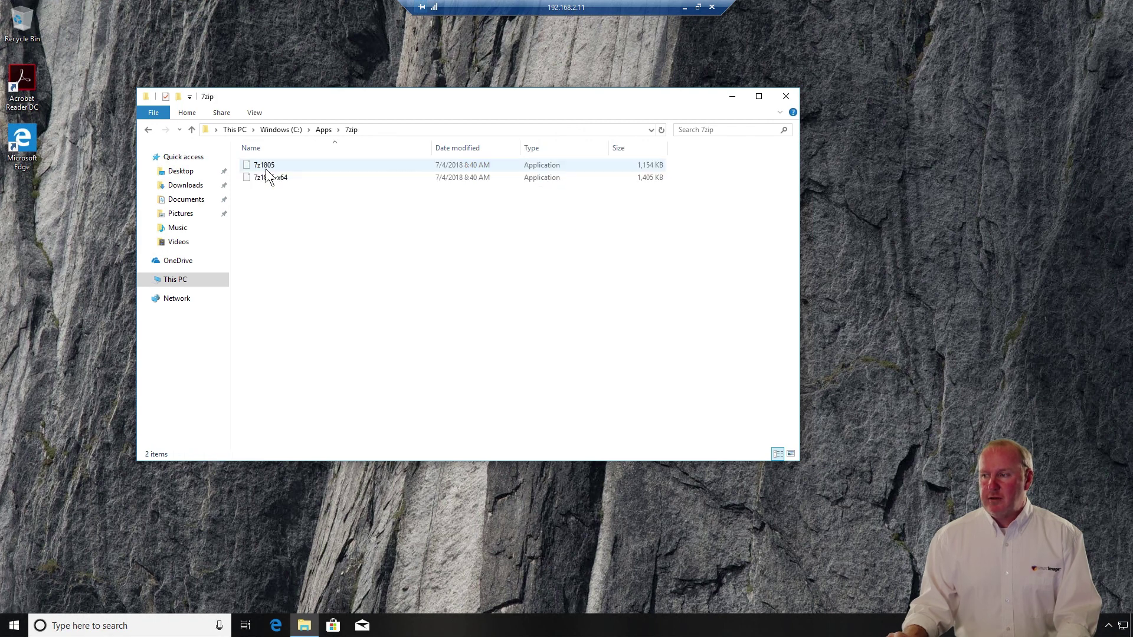
{"action": "left_click", "coordinate": [148, 130]}
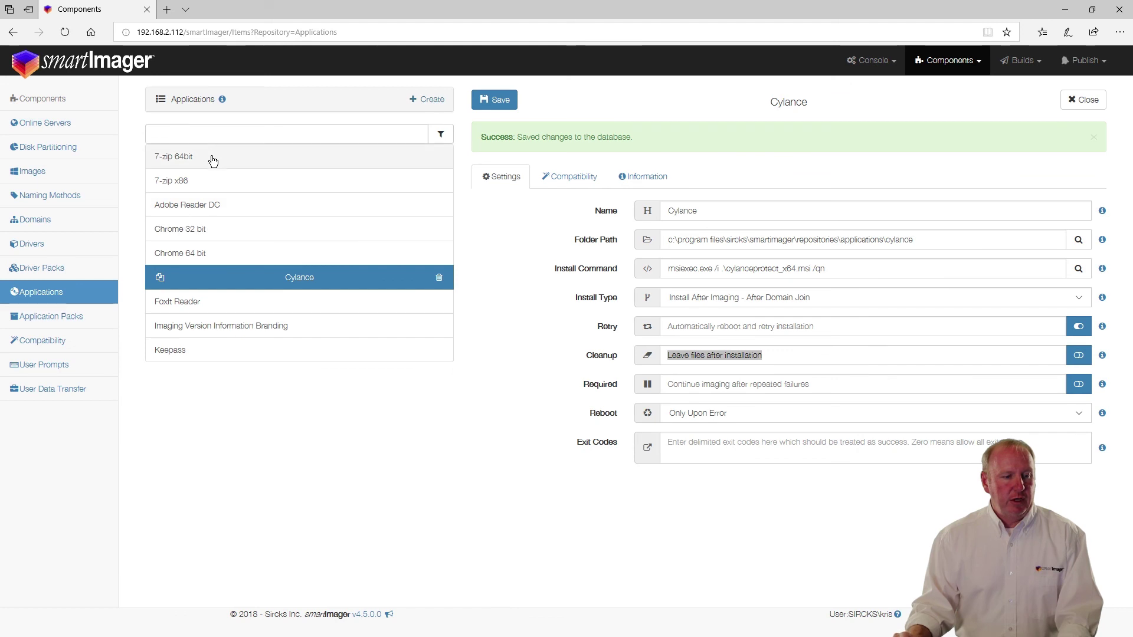
- Set the 7-zip 64bit application's Cleanup option to delete all files after installation, and highlight the 7zip part of its folder path
{"action": "left_click", "coordinate": [202, 155]}
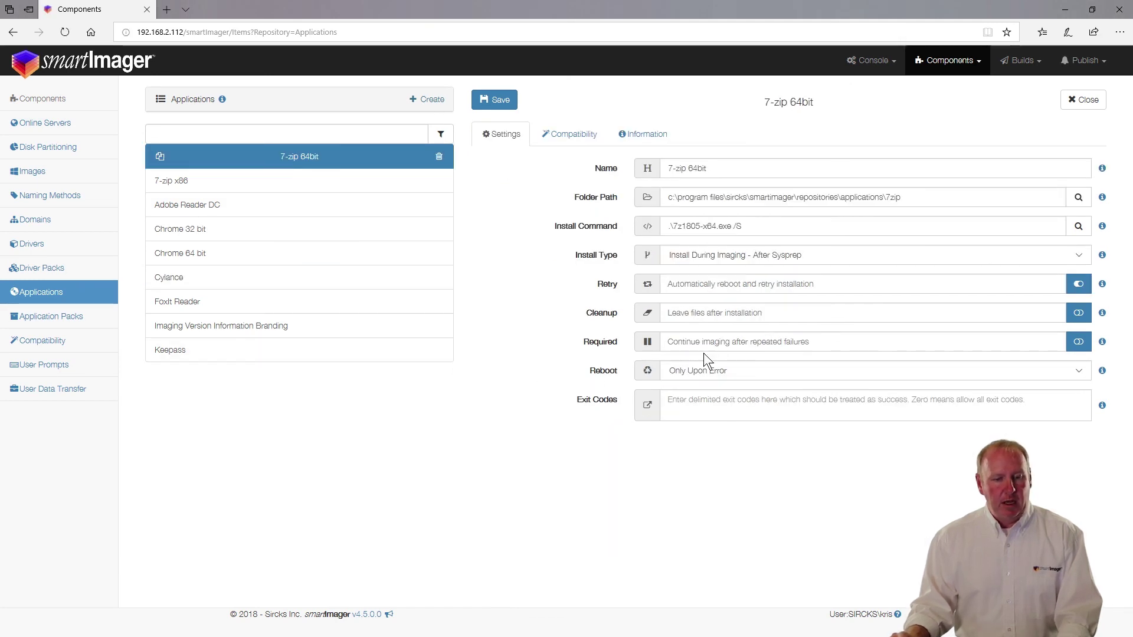
{"action": "left_click", "coordinate": [1078, 315]}
{"action": "left_click_drag", "start_coordinate": [785, 313], "coordinate": [675, 313]}
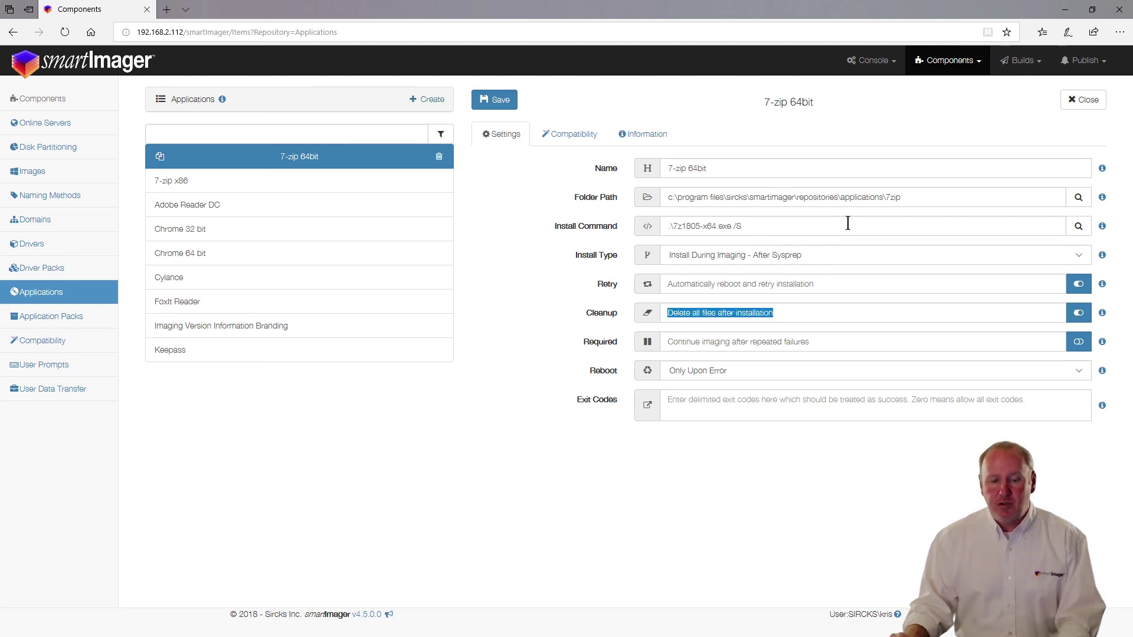
{"action": "left_click_drag", "start_coordinate": [904, 196], "coordinate": [887, 196]}
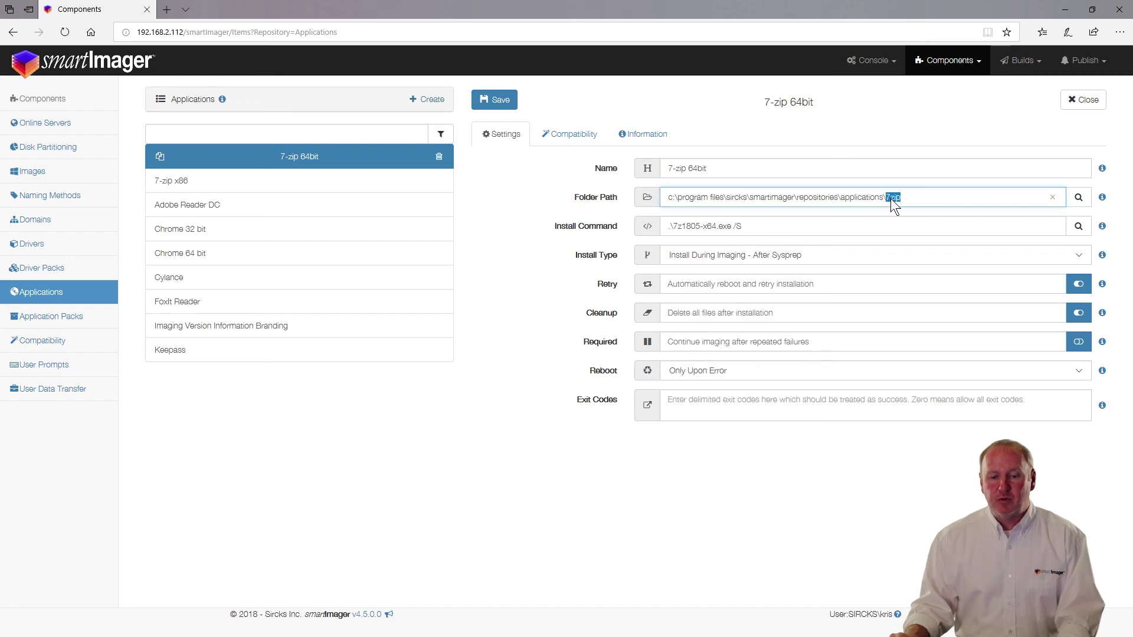